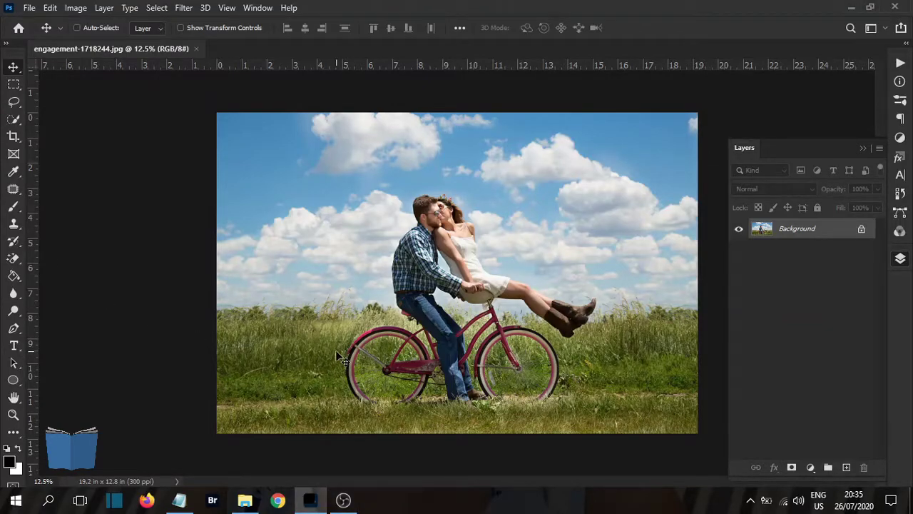
Step: Start a new document from the Kindle Cover preset: 1600 × 2560 px, 300 ppi, RGB, white
{"action": "left_click", "coordinate": [30, 10]}
{"action": "left_click", "coordinate": [41, 22]}
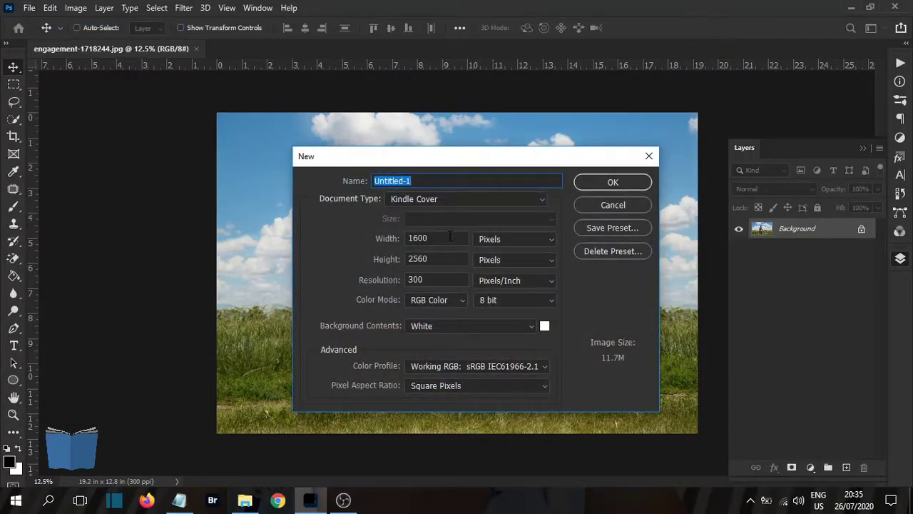
{"action": "left_click", "coordinate": [449, 181]}
{"action": "left_click", "coordinate": [449, 199]}
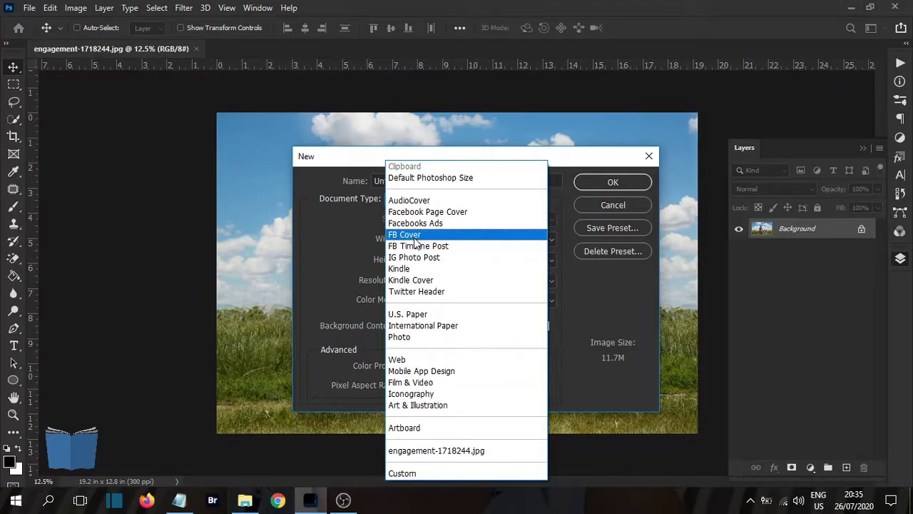
{"action": "left_click", "coordinate": [484, 155]}
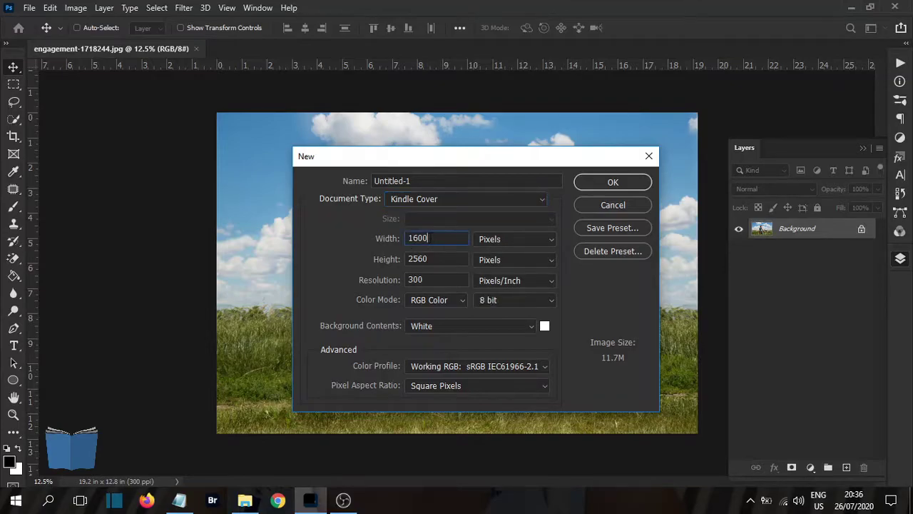
{"action": "double_click", "coordinate": [435, 238]}
{"action": "double_click", "coordinate": [435, 259]}
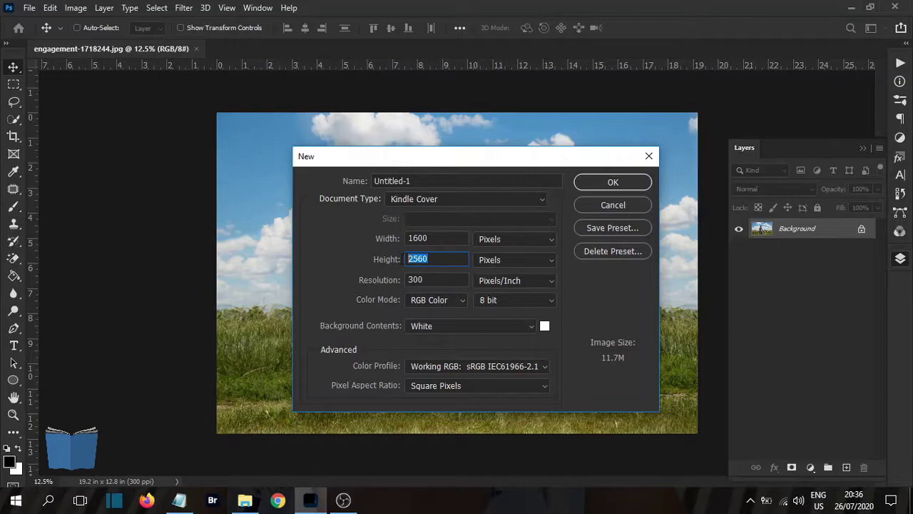
{"action": "left_click", "coordinate": [464, 299]}
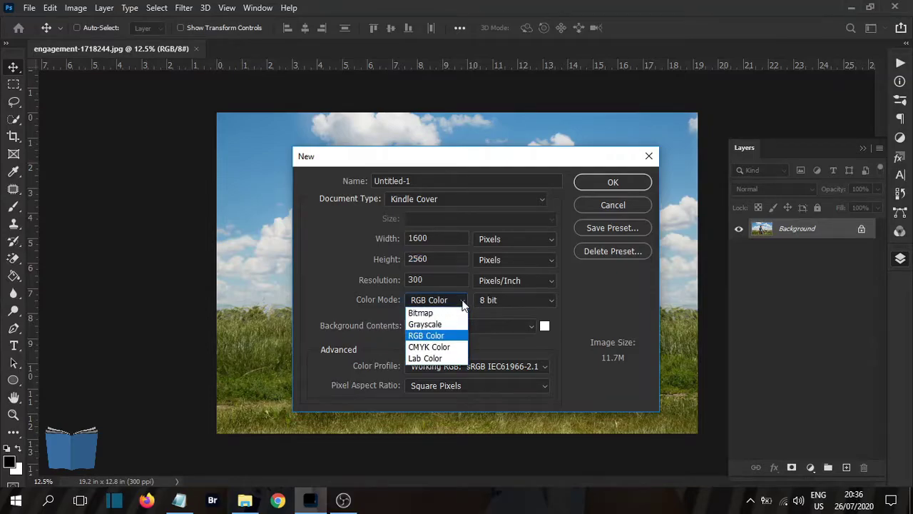
{"action": "left_click", "coordinate": [463, 302]}
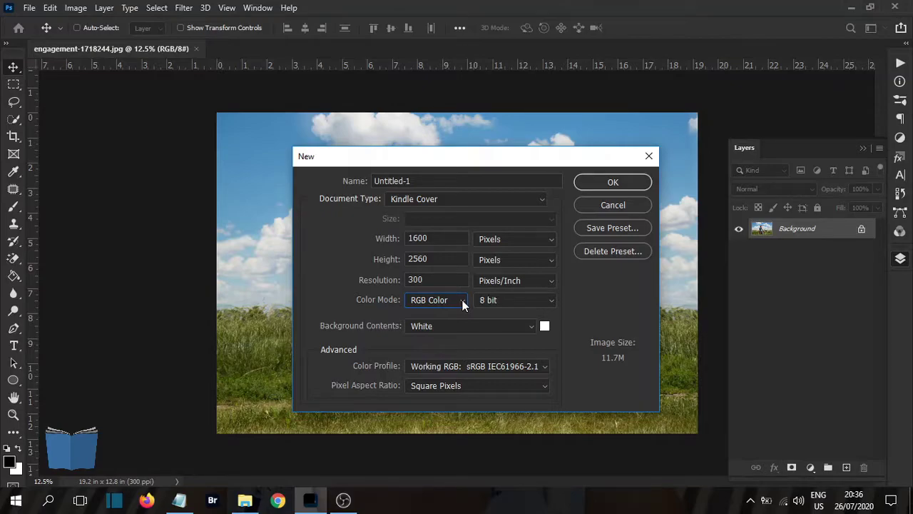
{"action": "left_click", "coordinate": [594, 182]}
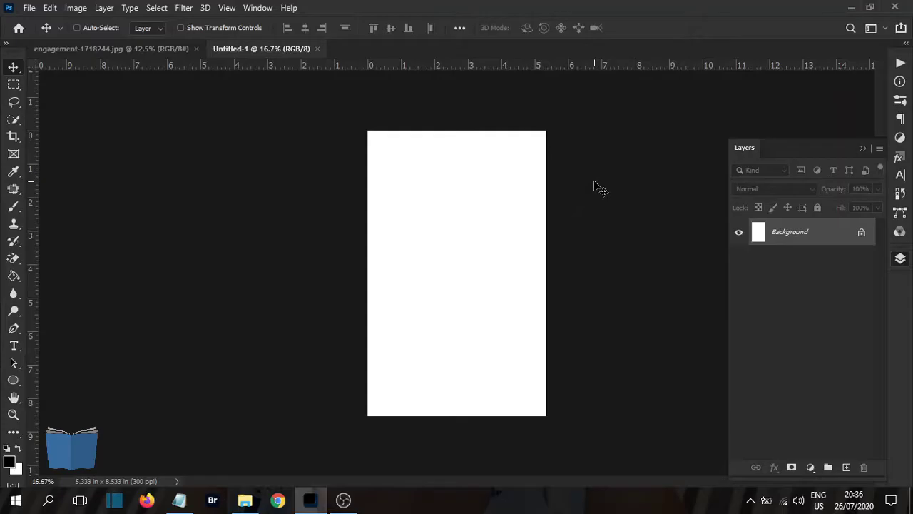
Step: Reposition the Notepad cover notes window and select the title 'Nothing Without You'
{"action": "left_click", "coordinate": [179, 499]}
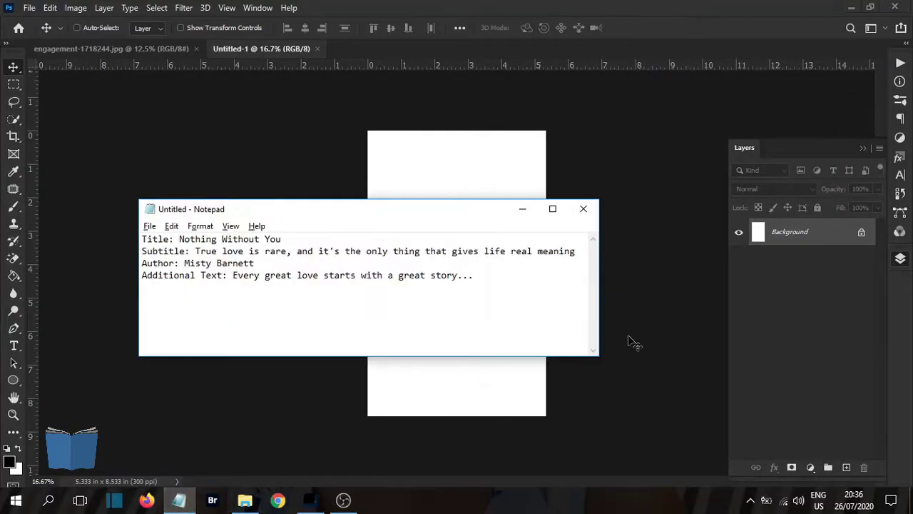
{"action": "left_click_drag", "start_coordinate": [602, 358], "coordinate": [633, 302]}
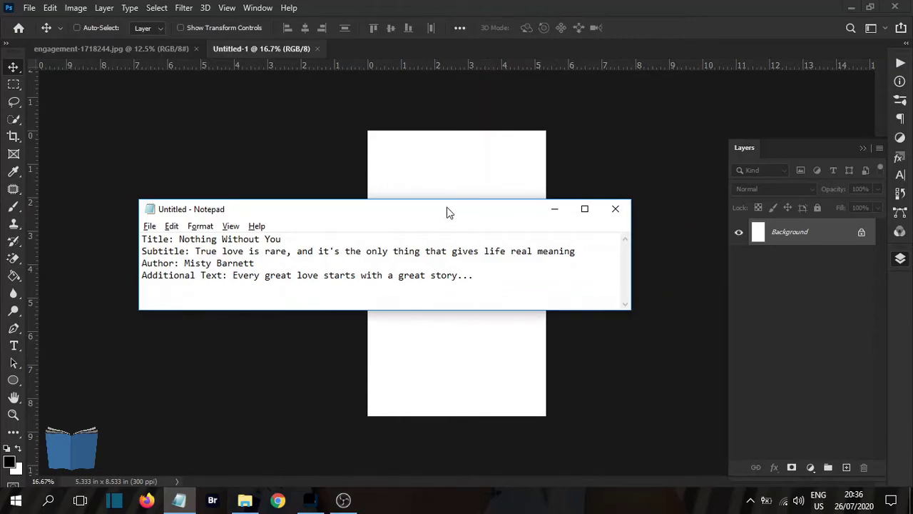
{"action": "left_click_drag", "start_coordinate": [448, 210], "coordinate": [433, 326]}
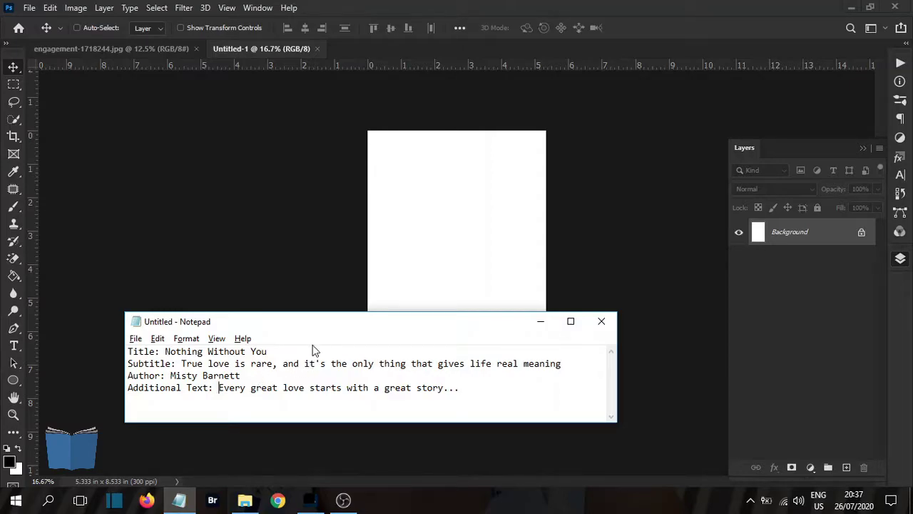
{"action": "left_click_drag", "start_coordinate": [333, 326], "coordinate": [292, 320]}
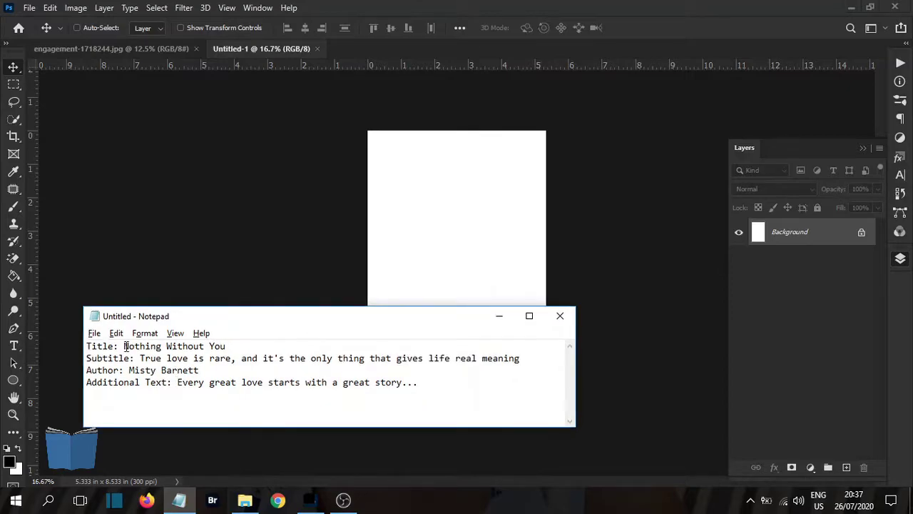
{"action": "left_click_drag", "start_coordinate": [123, 346], "coordinate": [164, 346]}
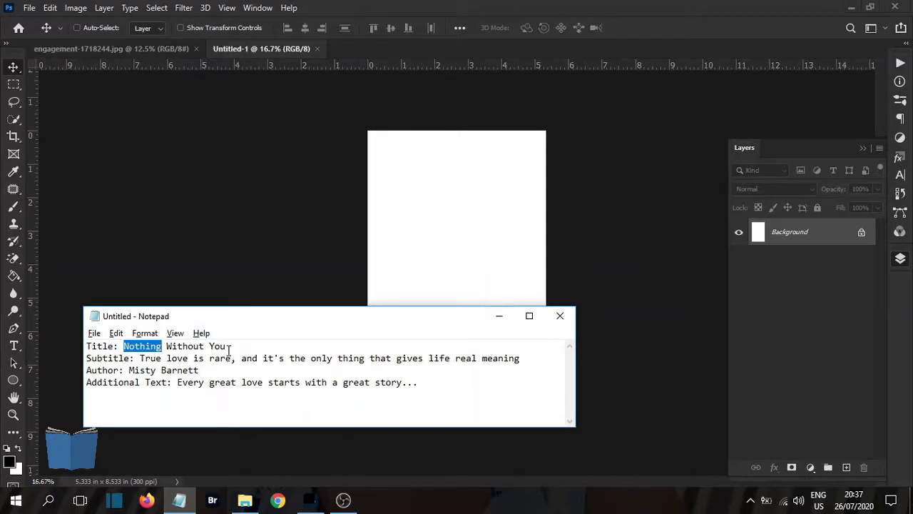
{"action": "left_click_drag", "start_coordinate": [124, 346], "coordinate": [226, 347]}
{"action": "key", "text": "ctrl+c"}
Step: Paste the title 'Nothing Without You' as a text layer and centre it horizontally on the canvas
{"action": "left_click", "coordinate": [14, 355]}
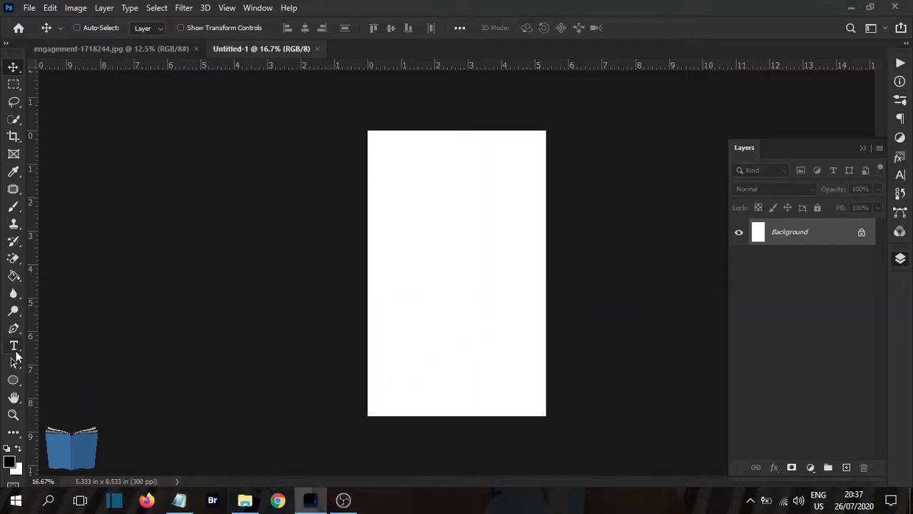
{"action": "left_click", "coordinate": [13, 346]}
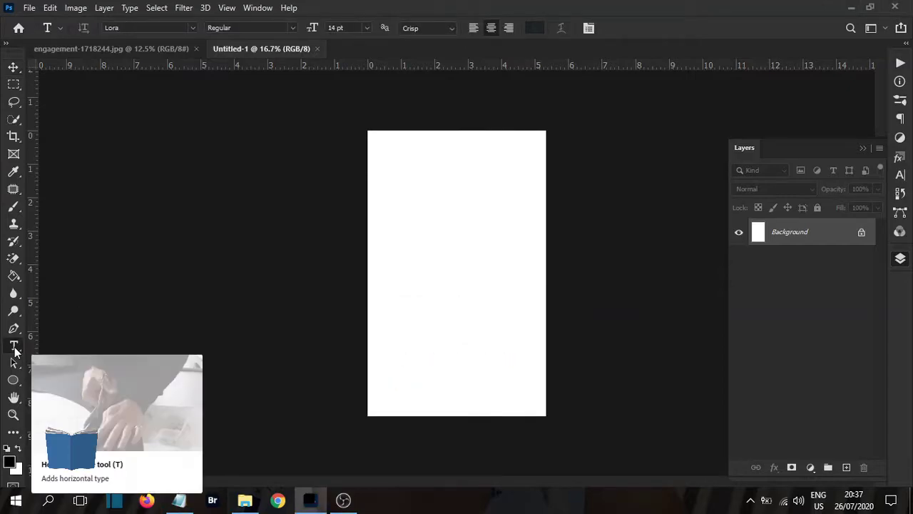
{"action": "left_click", "coordinate": [411, 208]}
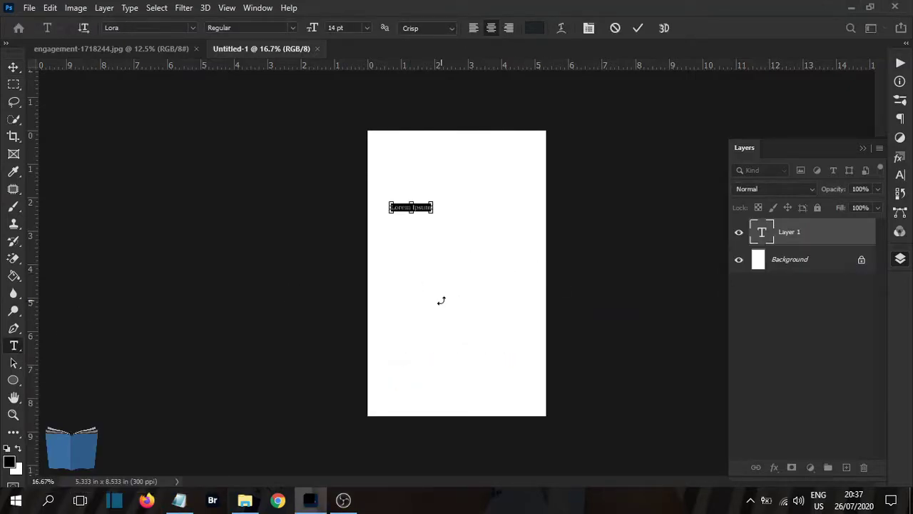
{"action": "key", "text": "ctrl+v"}
{"action": "left_click", "coordinate": [638, 28]}
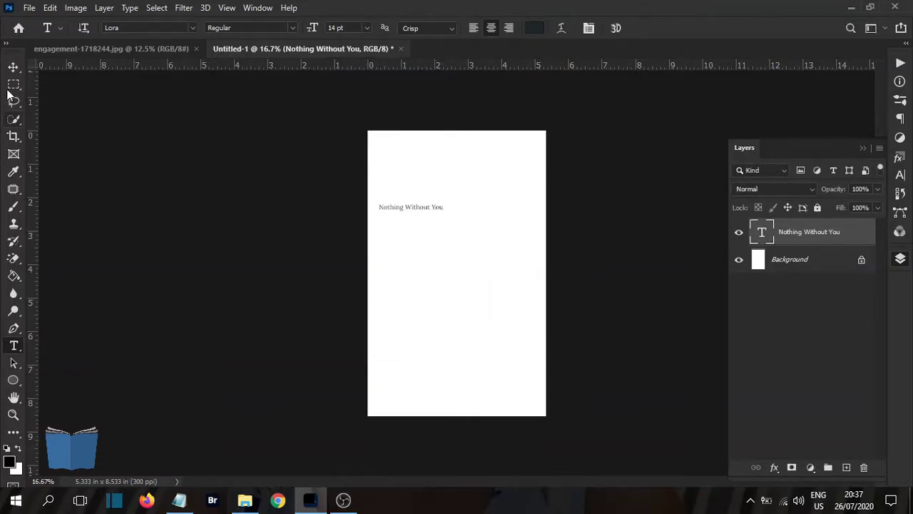
{"action": "left_click", "coordinate": [14, 67]}
{"action": "key", "text": "ctrl+a"}
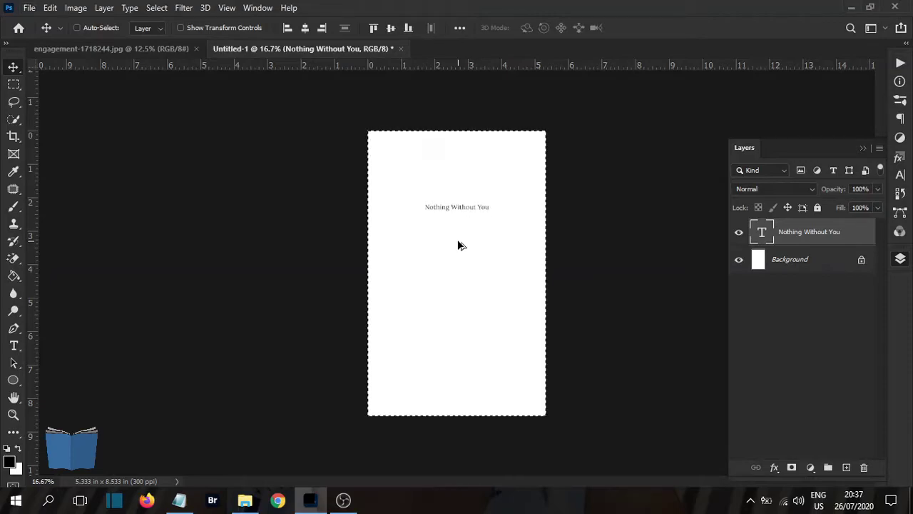
{"action": "key", "text": "ctrl+d"}
Step: Copy the tagline from the notes and paste it into a text box below the title
{"action": "key", "text": "alt+Tab"}
{"action": "left_click_drag", "start_coordinate": [140, 358], "coordinate": [521, 358]}
{"action": "key", "text": "ctrl+c"}
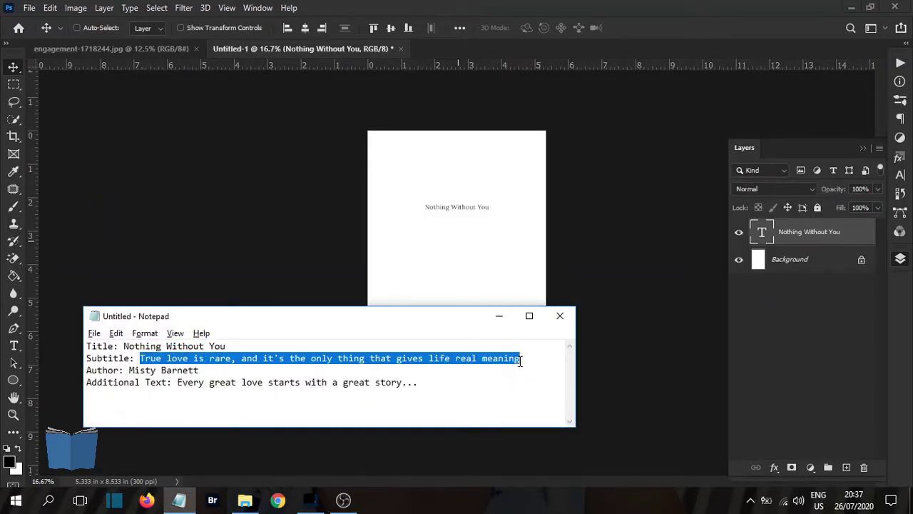
{"action": "left_click", "coordinate": [501, 319]}
{"action": "key", "text": "ctrl+a"}
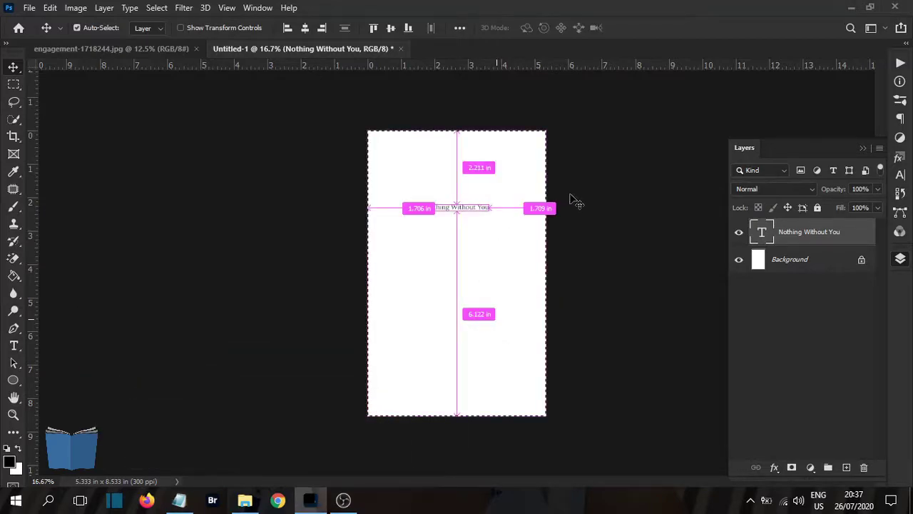
{"action": "key", "text": "ctrl+d"}
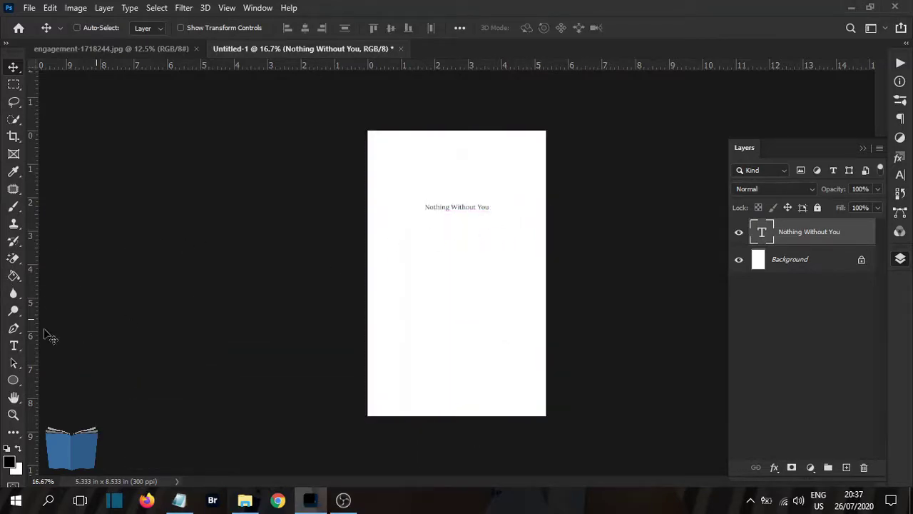
{"action": "left_click", "coordinate": [14, 348]}
{"action": "left_click_drag", "start_coordinate": [390, 238], "coordinate": [528, 282]}
{"action": "key", "text": "ctrl+v"}
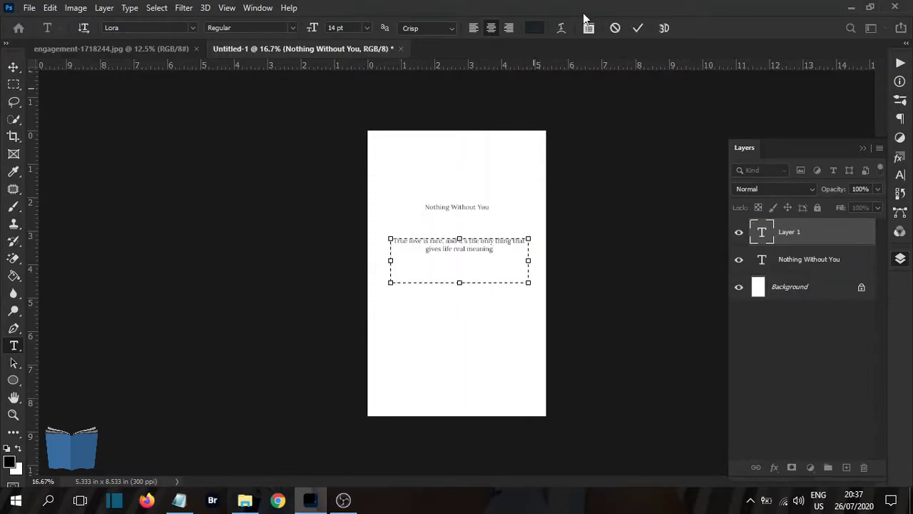
{"action": "left_click", "coordinate": [637, 30]}
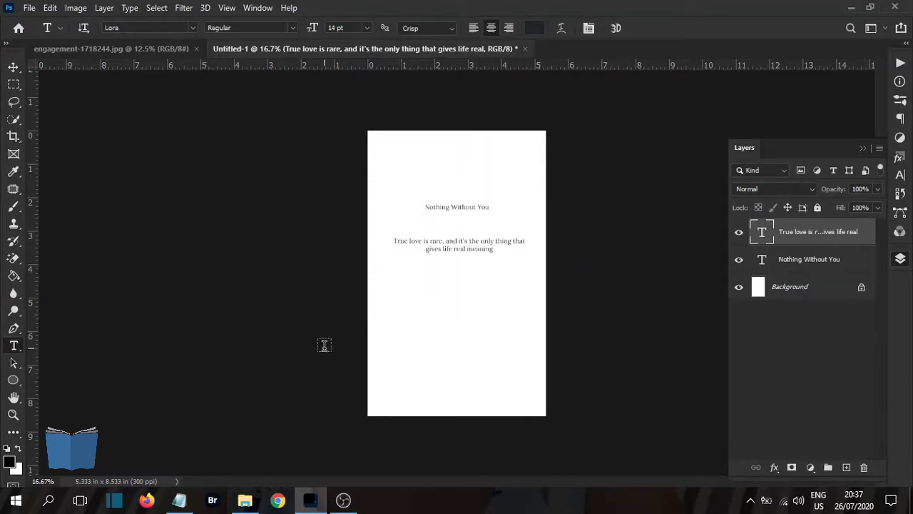
Step: Copy the author's name from the notes and add it as a text layer below the tagline
{"action": "key", "text": "alt+Tab"}
{"action": "left_click_drag", "start_coordinate": [130, 371], "coordinate": [198, 371]}
{"action": "left_click", "coordinate": [499, 316]}
{"action": "left_click_drag", "start_coordinate": [404, 285], "coordinate": [514, 296]}
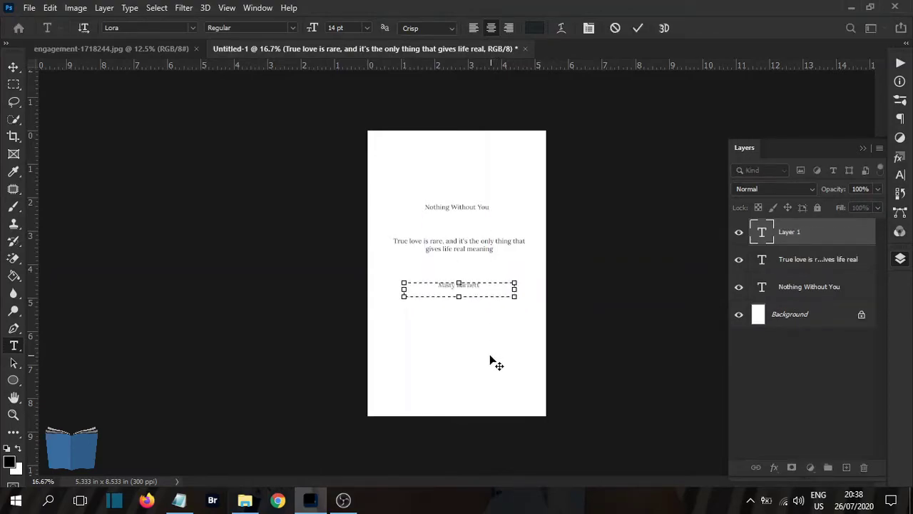
{"action": "left_click", "coordinate": [639, 28]}
Step: Copy the teaser line and paste it into a text box beneath the author name
{"action": "key", "text": "alt+Tab"}
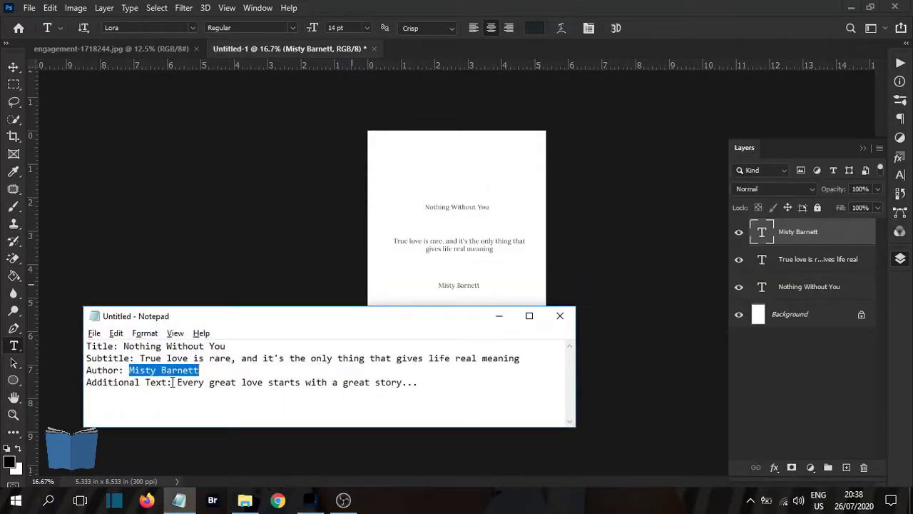
{"action": "left_click_drag", "start_coordinate": [174, 382], "coordinate": [416, 379]}
{"action": "key", "text": "ctrl+c"}
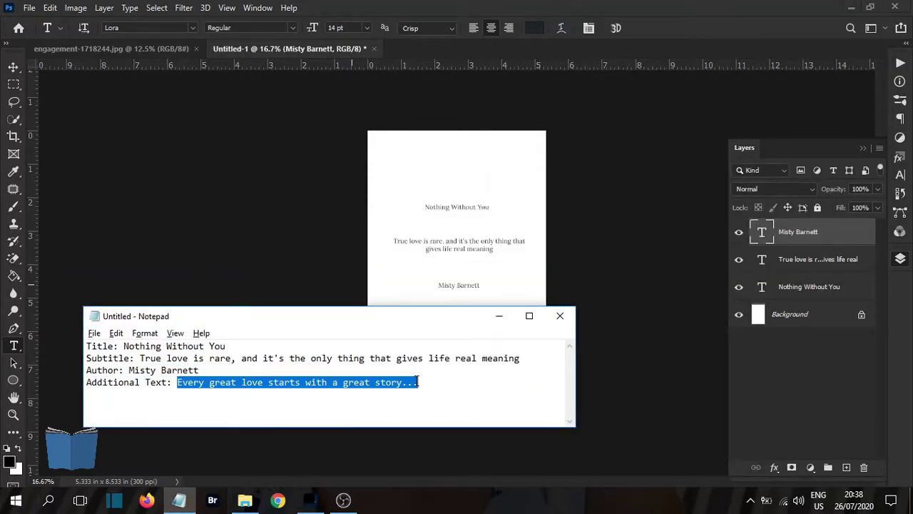
{"action": "left_click", "coordinate": [499, 315]}
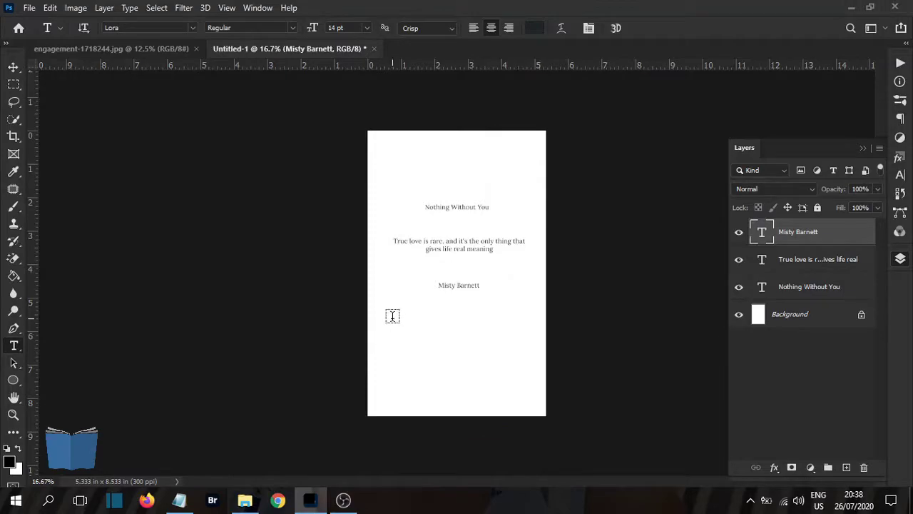
{"action": "left_click_drag", "start_coordinate": [404, 314], "coordinate": [514, 337]}
{"action": "key", "text": "ctrl+v"}
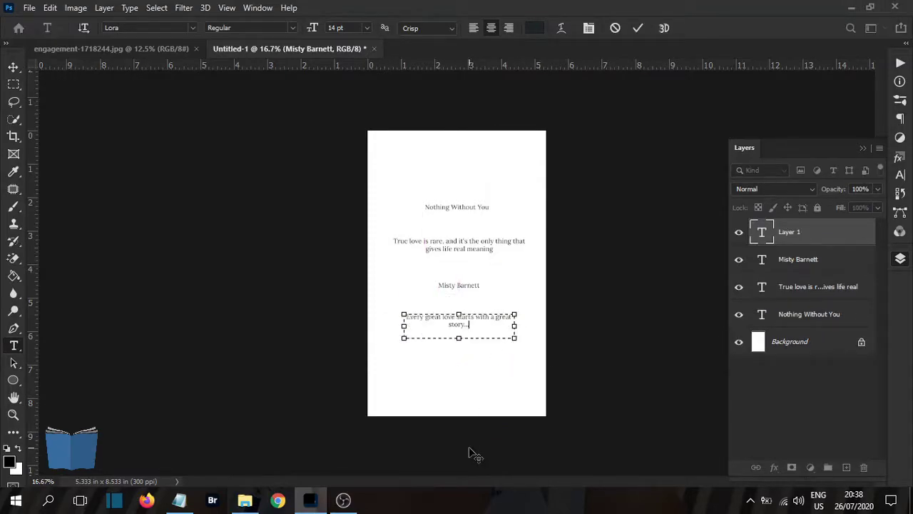
{"action": "left_click", "coordinate": [639, 27]}
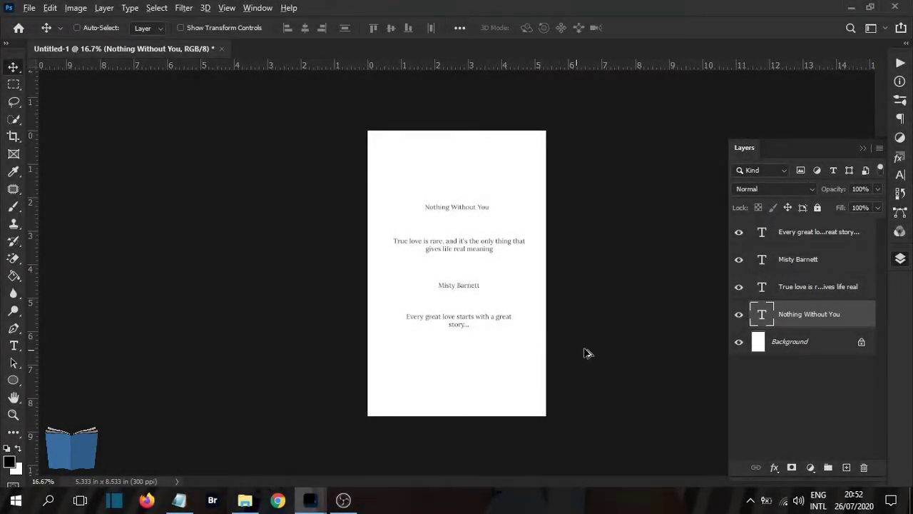
Step: Hide the tagline, author and teaser layers, lower the title, and duplicate the title layer twice
{"action": "key", "text": "ctrl+plus"}
{"action": "key", "text": "ctrl+plus"}
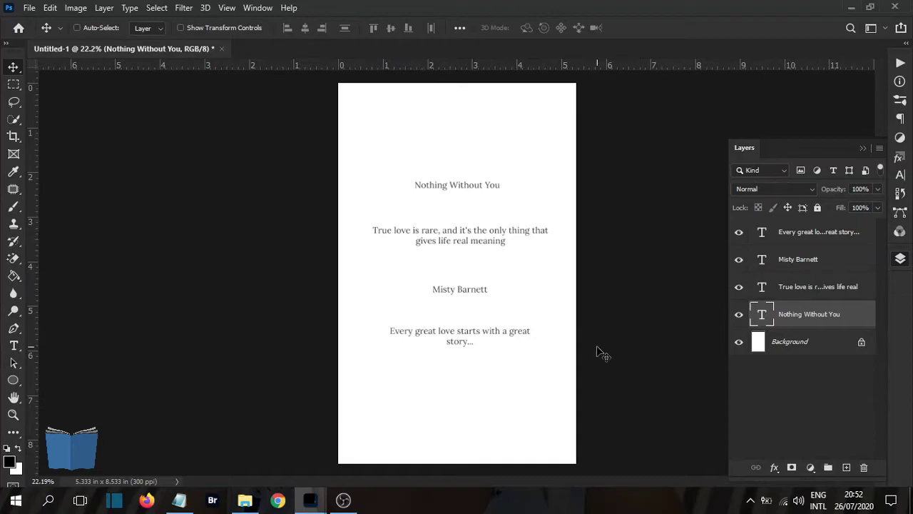
{"action": "left_click", "coordinate": [739, 234]}
{"action": "left_click_drag", "start_coordinate": [738, 260], "coordinate": [738, 297]}
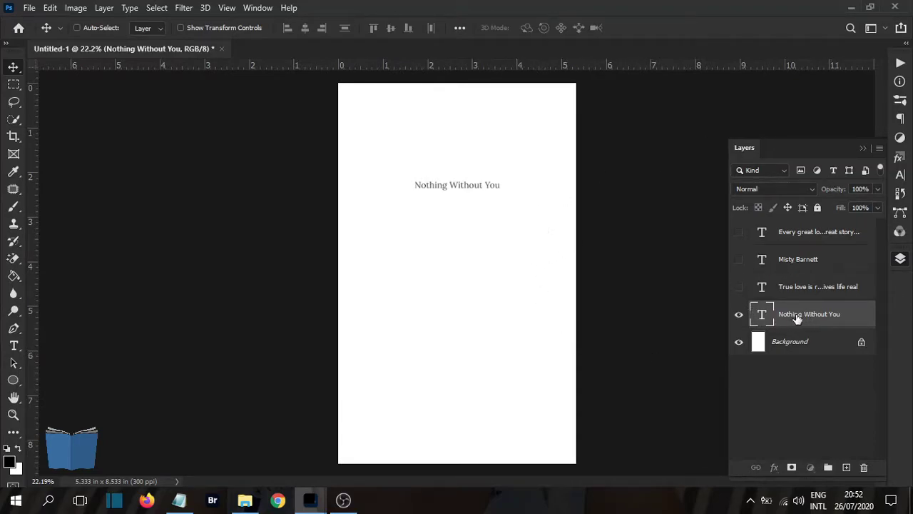
{"action": "left_click_drag", "start_coordinate": [474, 165], "coordinate": [473, 203]}
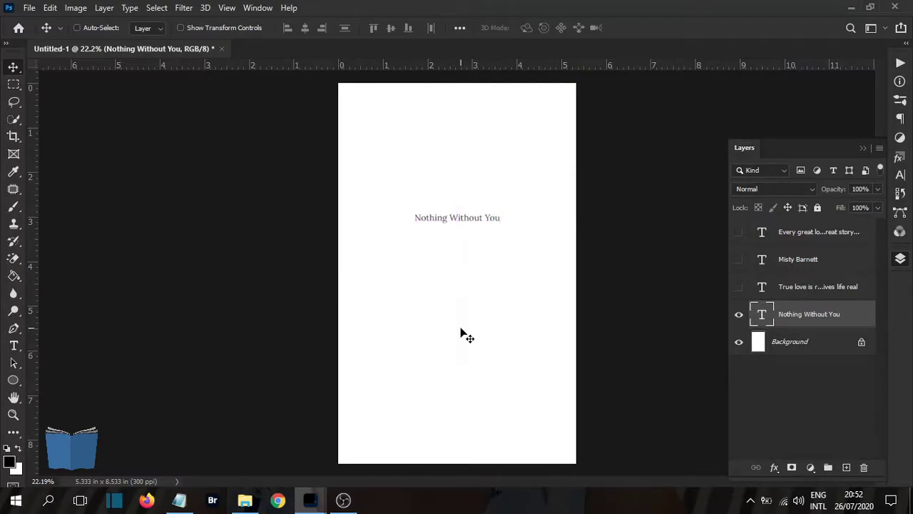
{"action": "left_click_drag", "start_coordinate": [460, 165], "coordinate": [461, 191]}
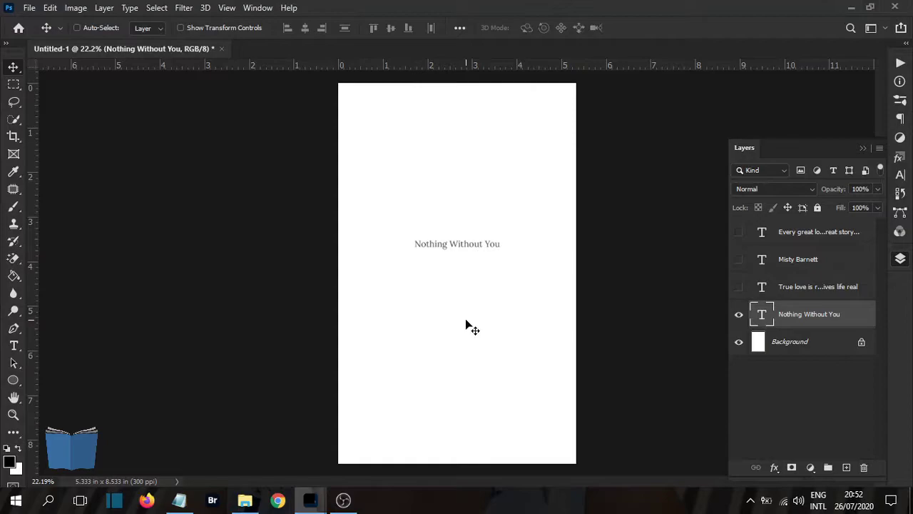
{"action": "key", "text": "ctrl"}
{"action": "key", "text": "ctrl+j"}
{"action": "key", "text": "ctrl+j"}
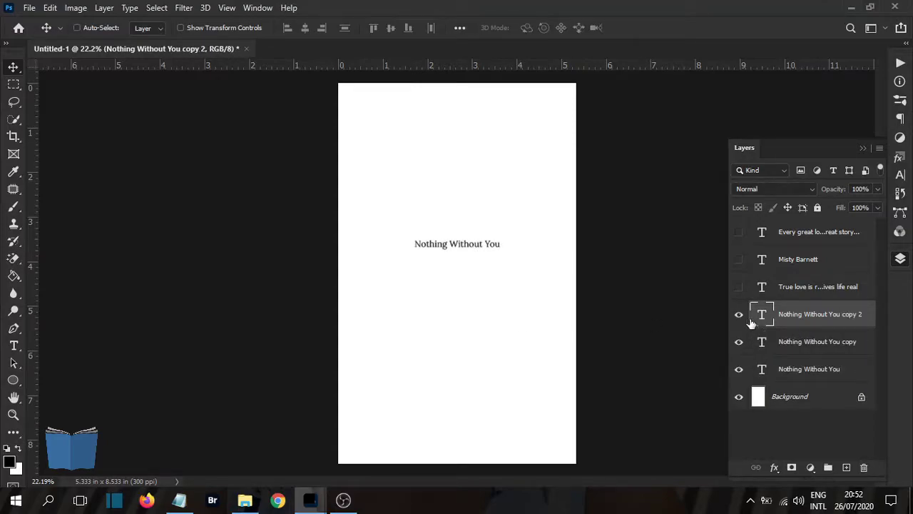
Step: Edit the original title layer down to the single word 'Nothing'
{"action": "left_click", "coordinate": [740, 313]}
{"action": "left_click", "coordinate": [739, 342]}
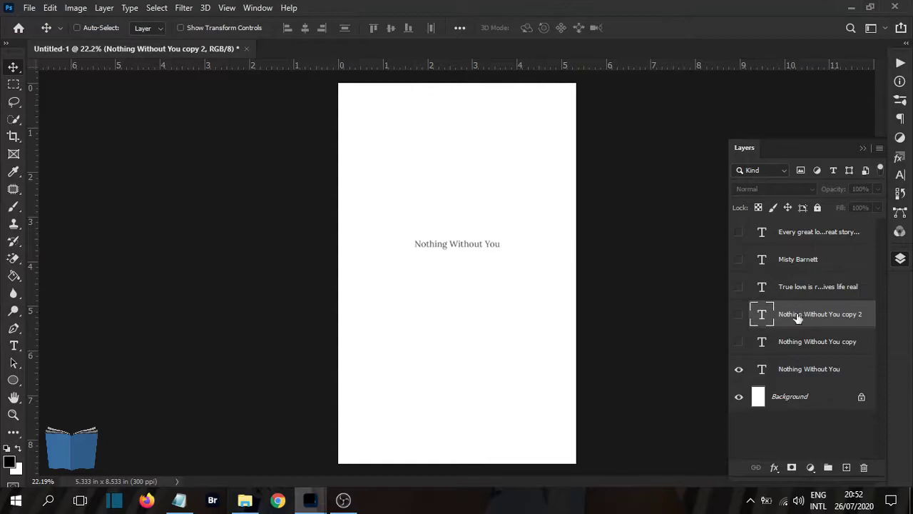
{"action": "left_click", "coordinate": [799, 374]}
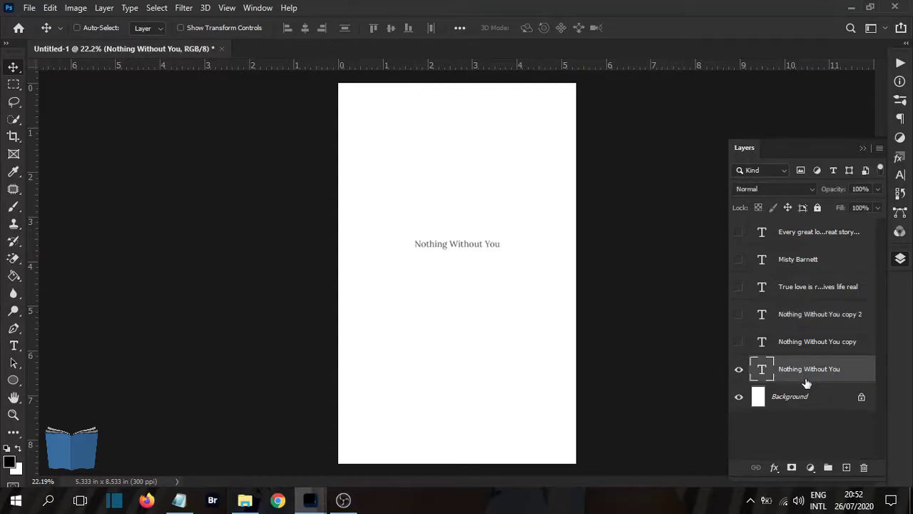
{"action": "double_click", "coordinate": [762, 371]}
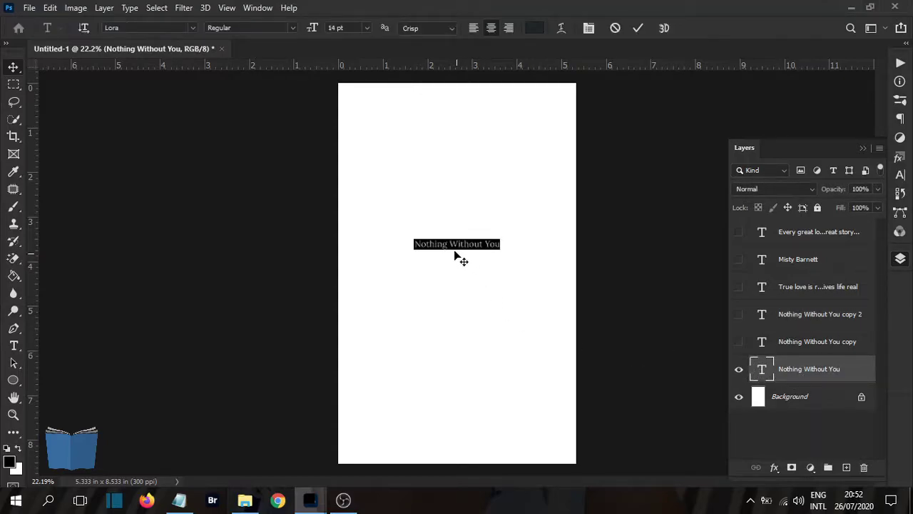
{"action": "left_click_drag", "start_coordinate": [451, 243], "coordinate": [541, 244]}
{"action": "key", "text": "BackSpace"}
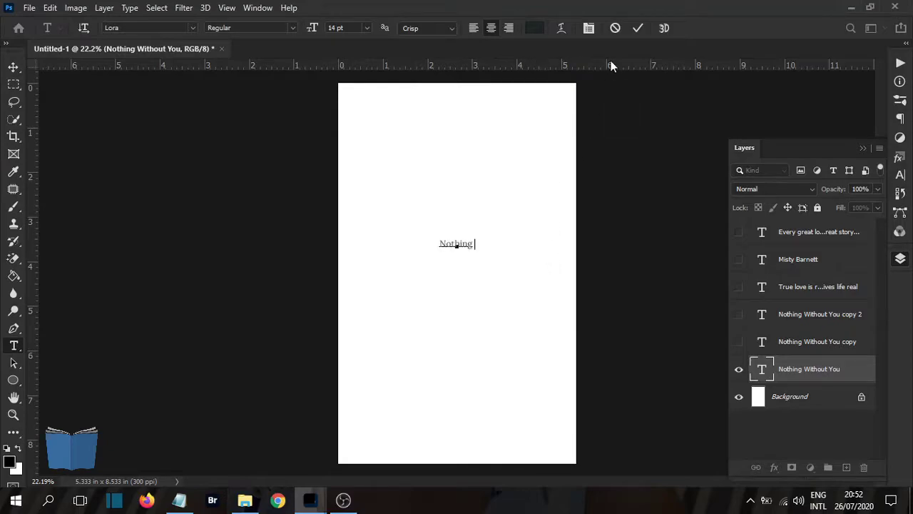
{"action": "left_click", "coordinate": [639, 28]}
{"action": "key", "text": "v"}
Step: Turn the first title copy into 'Without' and place it below 'Nothing'
{"action": "left_click", "coordinate": [739, 342]}
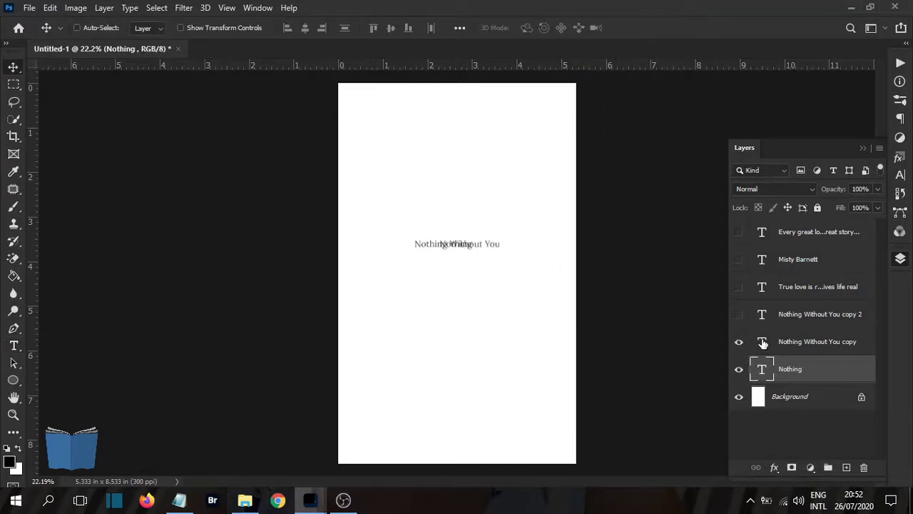
{"action": "left_click", "coordinate": [762, 341]}
{"action": "double_click", "coordinate": [762, 342]}
{"action": "left_click_drag", "start_coordinate": [482, 243], "coordinate": [560, 243]}
{"action": "key", "text": "BackSpace"}
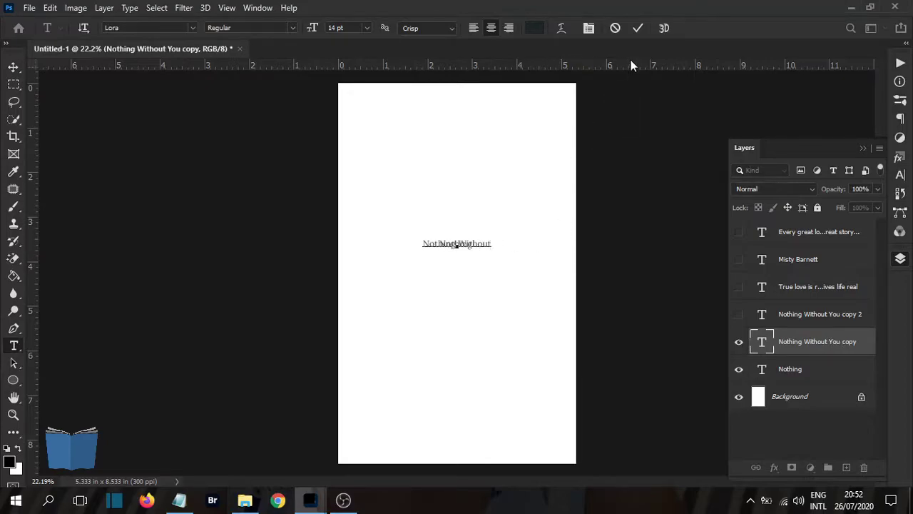
{"action": "left_click", "coordinate": [638, 29]}
{"action": "key", "text": "v"}
{"action": "left_click_drag", "start_coordinate": [528, 191], "coordinate": [528, 235]}
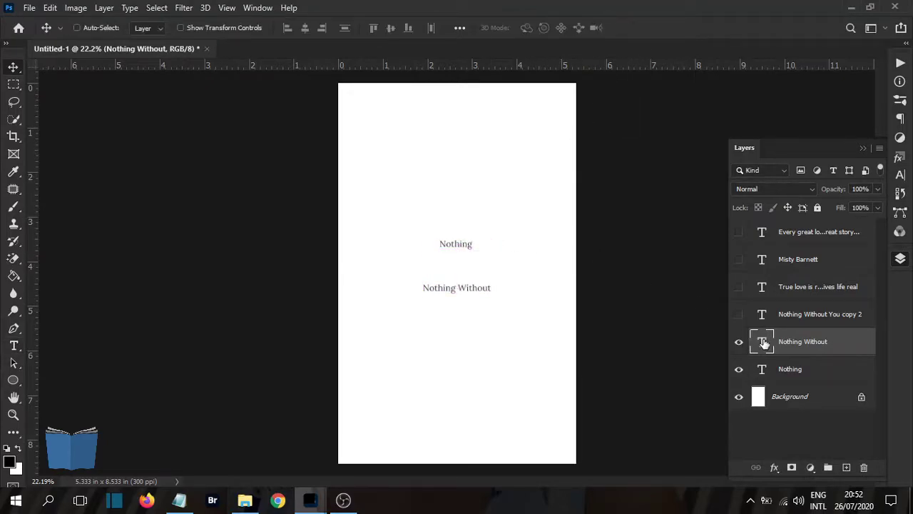
{"action": "double_click", "coordinate": [762, 341]}
{"action": "left_click_drag", "start_coordinate": [457, 287], "coordinate": [396, 287]}
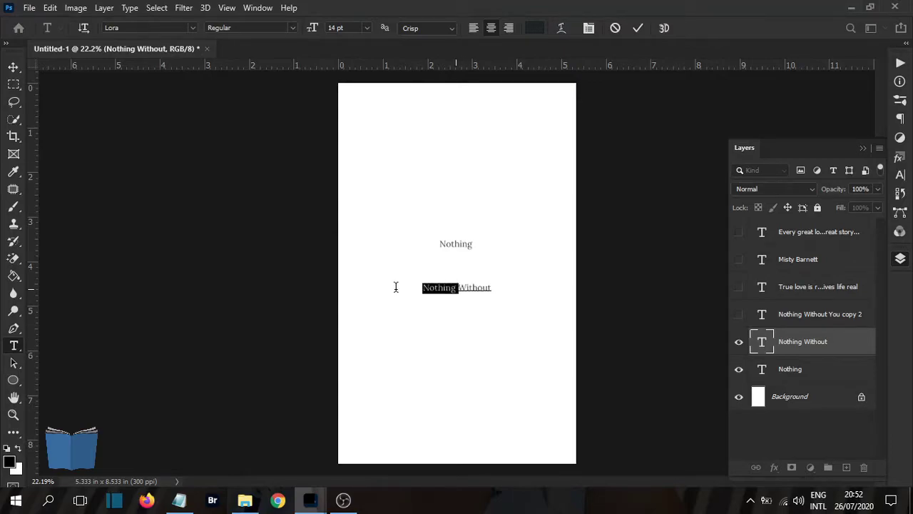
{"action": "left_click", "coordinate": [639, 27]}
{"action": "key", "text": "v"}
Step: Turn the second title copy into 'You' and move it beneath 'Without'
{"action": "left_click", "coordinate": [739, 314]}
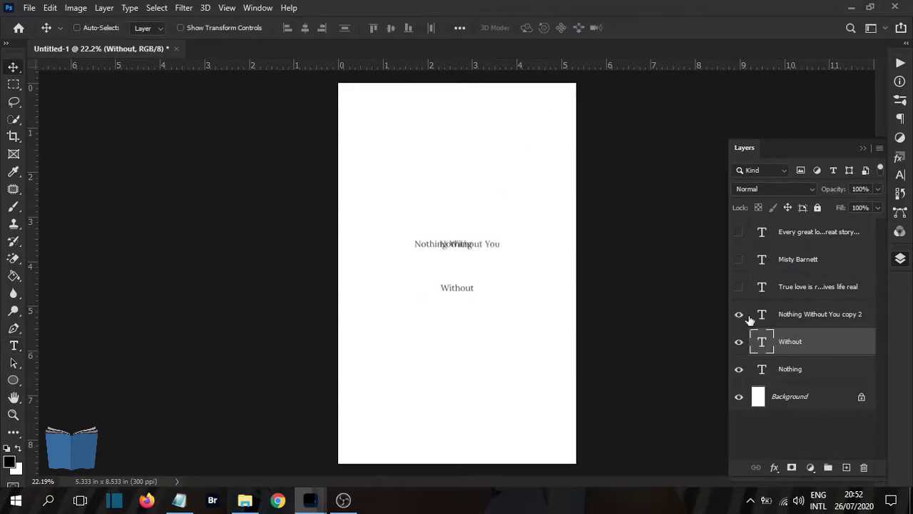
{"action": "left_click", "coordinate": [749, 320]}
{"action": "left_click_drag", "start_coordinate": [473, 237], "coordinate": [378, 321]}
{"action": "double_click", "coordinate": [766, 317]}
{"action": "left_click", "coordinate": [484, 319]}
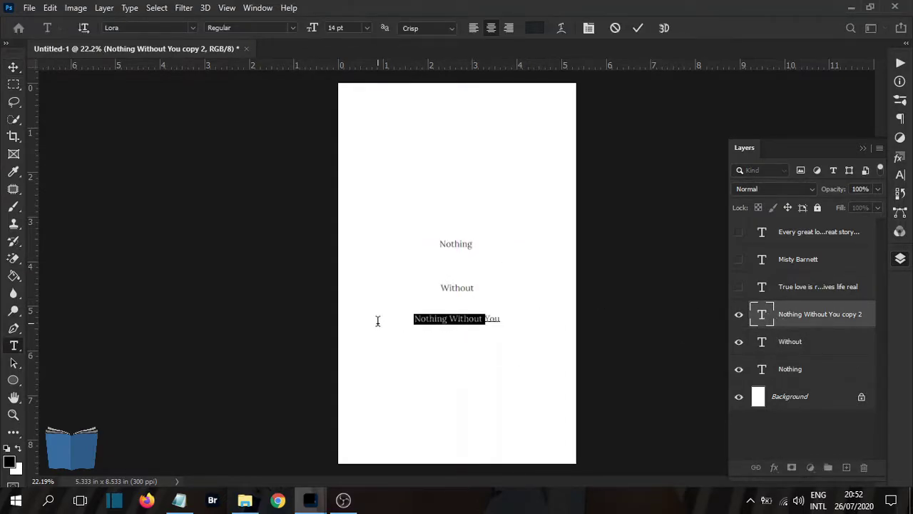
{"action": "key", "text": "BackSpace"}
{"action": "left_click", "coordinate": [640, 29]}
{"action": "key", "text": "v"}
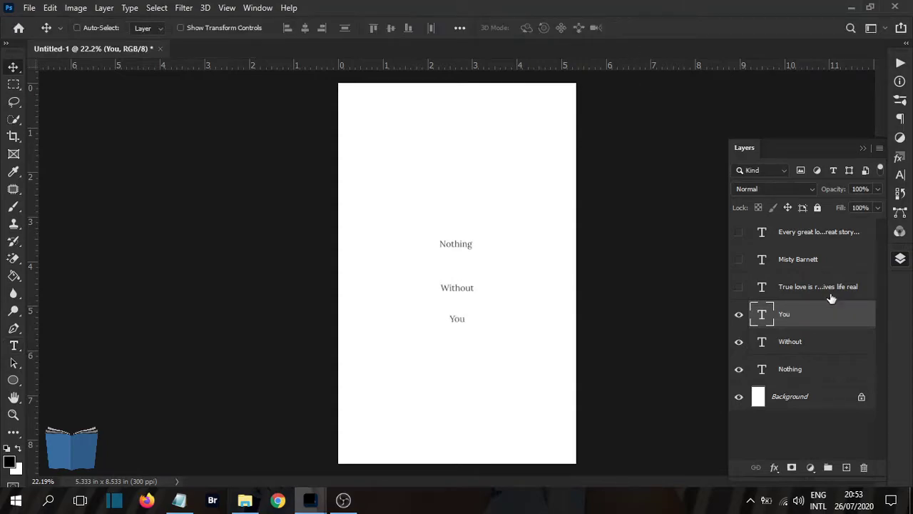
Step: Move 'Without' and 'You' up into a tight stack under 'Nothing' and select all three layers
{"action": "left_click", "coordinate": [811, 342]}
{"action": "left_click_drag", "start_coordinate": [489, 300], "coordinate": [488, 277]}
{"action": "left_click", "coordinate": [795, 315]}
{"action": "left_click_drag", "start_coordinate": [547, 336], "coordinate": [540, 304]}
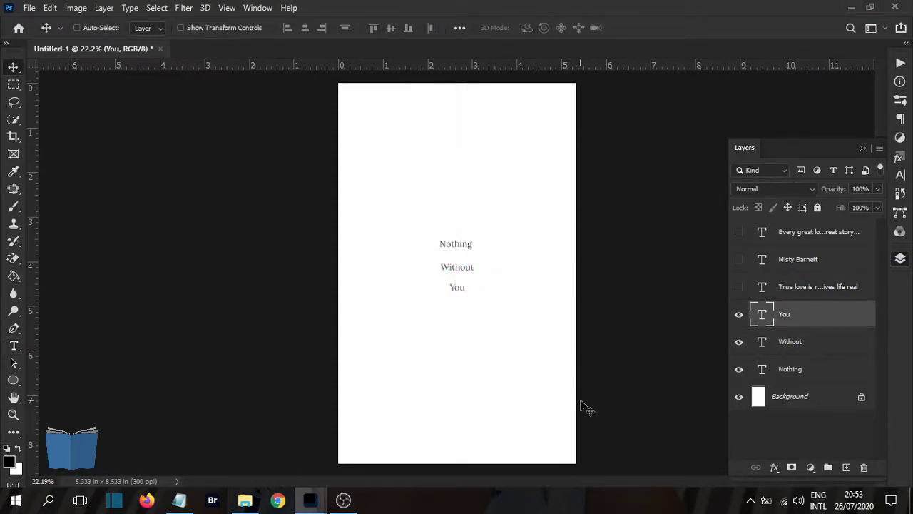
{"action": "left_click", "coordinate": [812, 368], "text": "shift"}
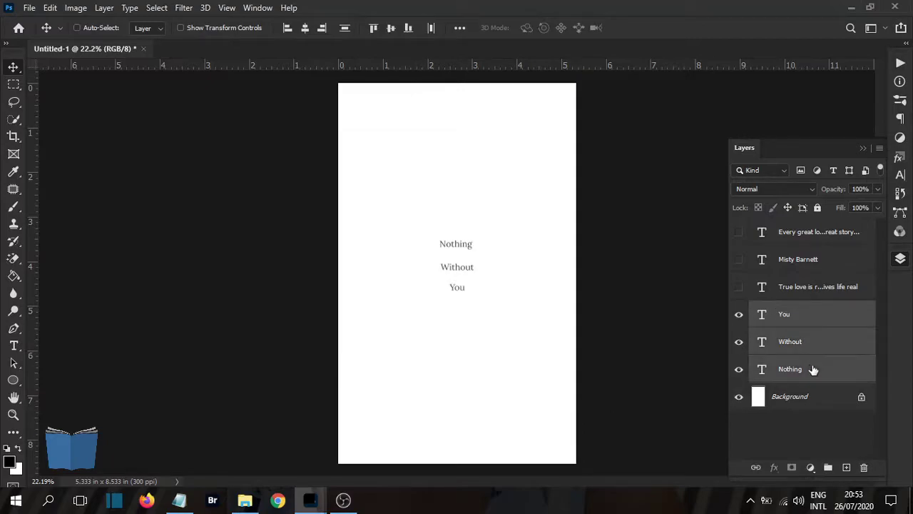
{"action": "left_click", "coordinate": [901, 177]}
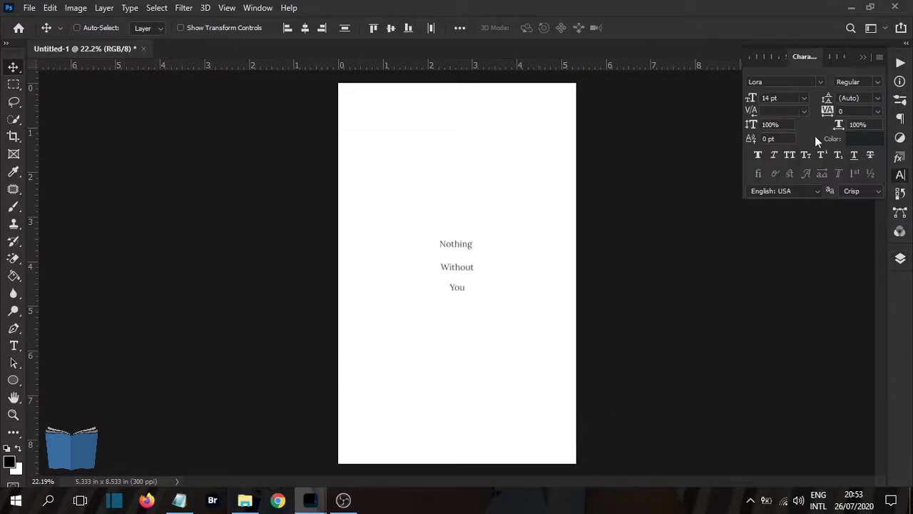
Step: Set the three title lines to Optical kerning and 48 pt
{"action": "left_click", "coordinate": [804, 111]}
{"action": "left_click", "coordinate": [793, 133]}
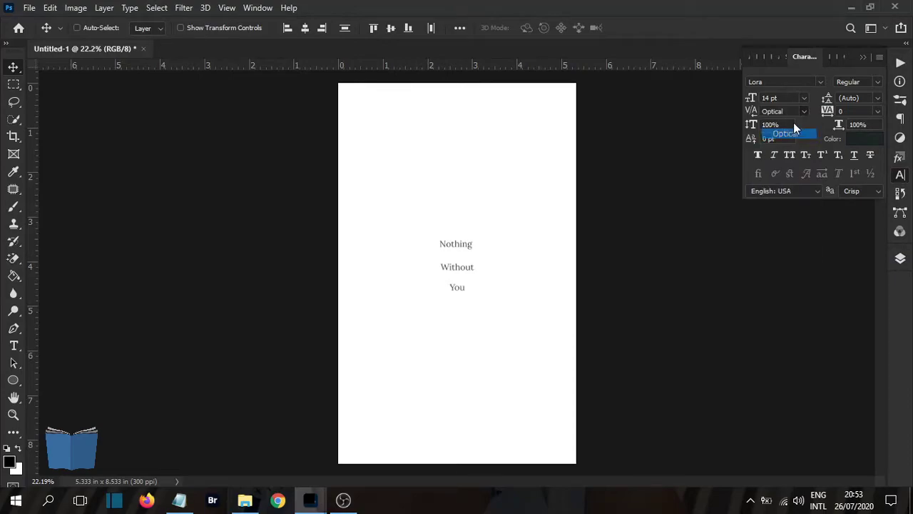
{"action": "left_click", "coordinate": [805, 98]}
{"action": "left_click", "coordinate": [790, 239]}
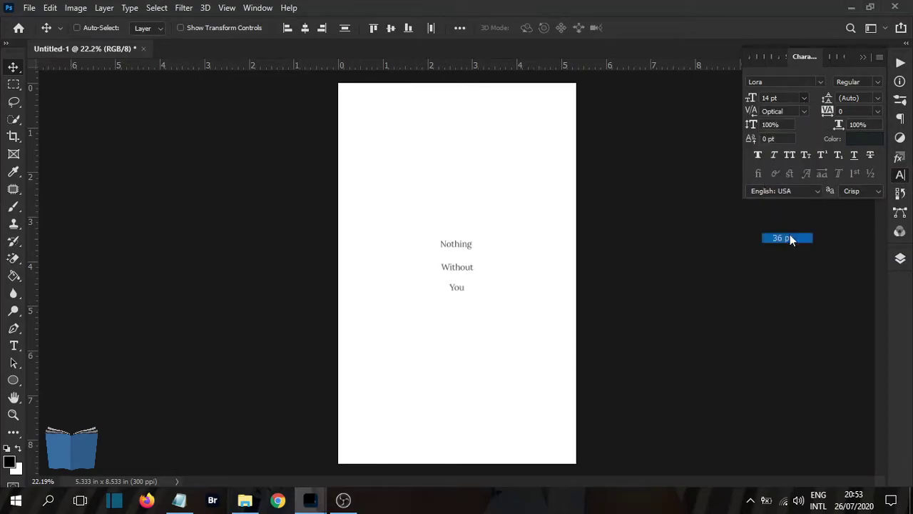
{"action": "left_click", "coordinate": [804, 97]}
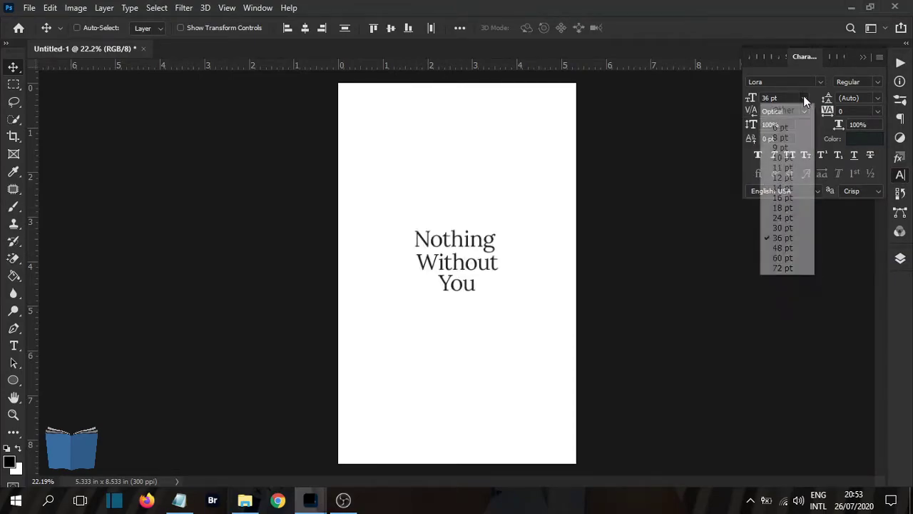
{"action": "left_click", "coordinate": [788, 248]}
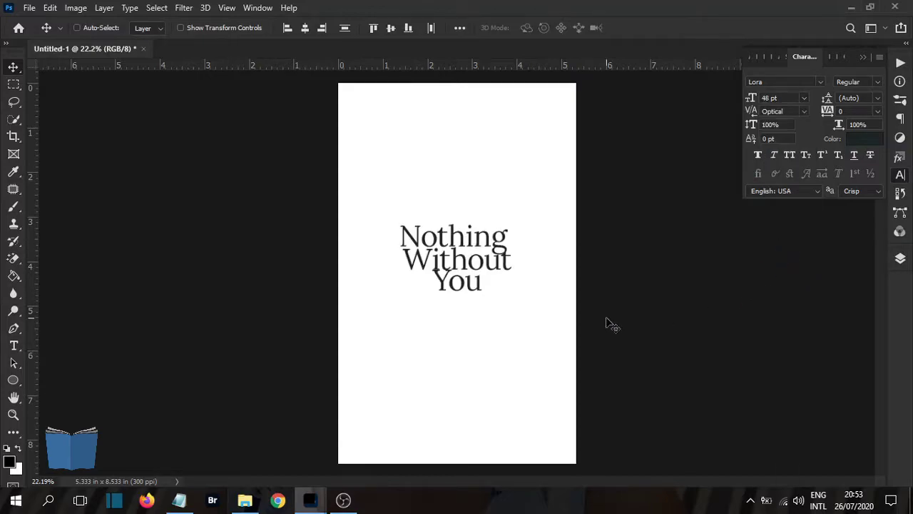
Step: Space 'Without' and 'You' evenly below 'Nothing' and nudge the whole title block down
{"action": "left_click", "coordinate": [901, 259]}
{"action": "left_click", "coordinate": [812, 321]}
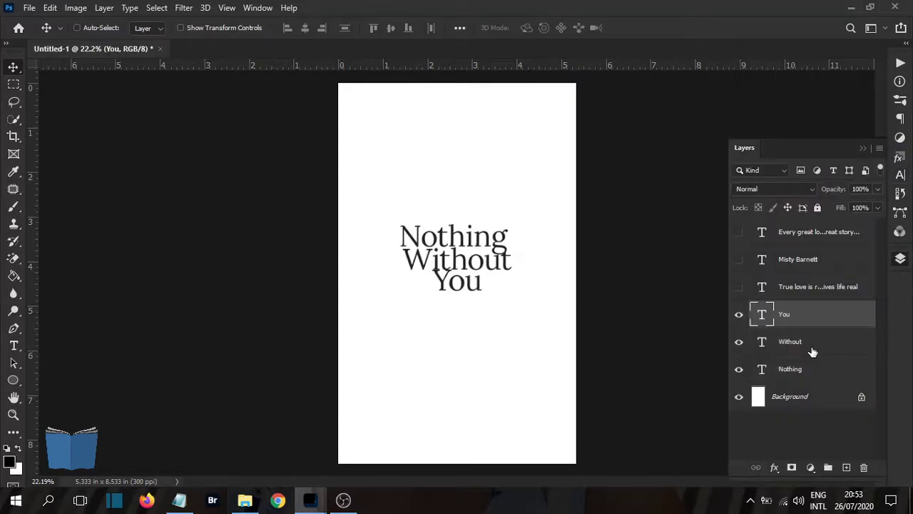
{"action": "left_click", "coordinate": [790, 341], "text": "ctrl"}
{"action": "left_click_drag", "start_coordinate": [472, 230], "coordinate": [472, 256]}
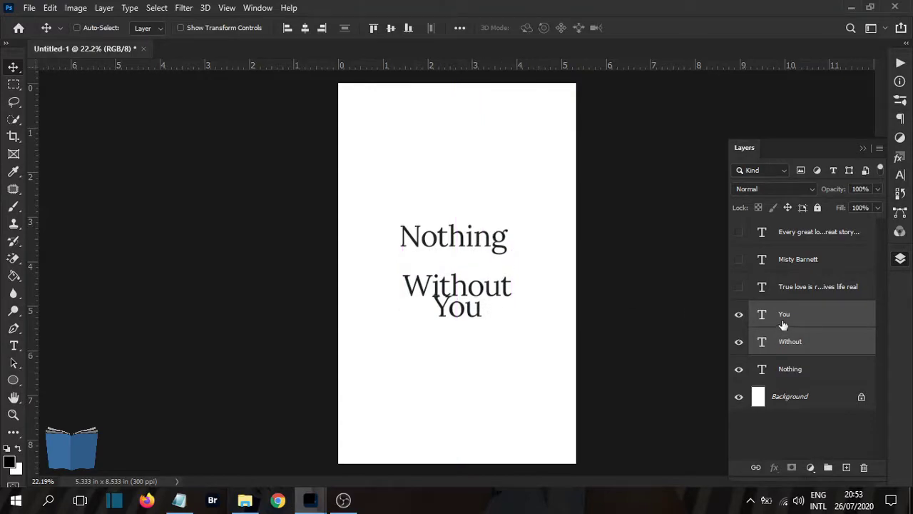
{"action": "left_click", "coordinate": [781, 322]}
{"action": "left_click_drag", "start_coordinate": [506, 306], "coordinate": [521, 265]}
{"action": "left_click", "coordinate": [816, 369], "text": "shift"}
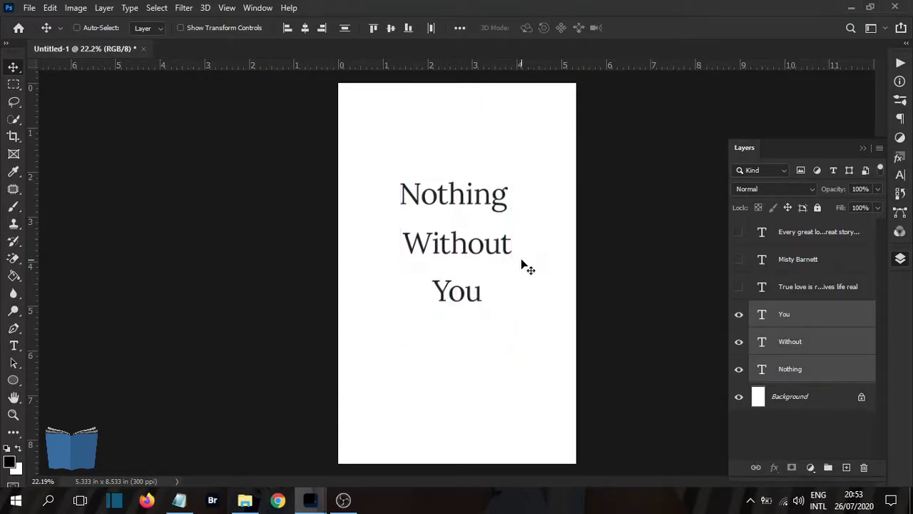
{"action": "left_click_drag", "start_coordinate": [502, 211], "coordinate": [500, 227]}
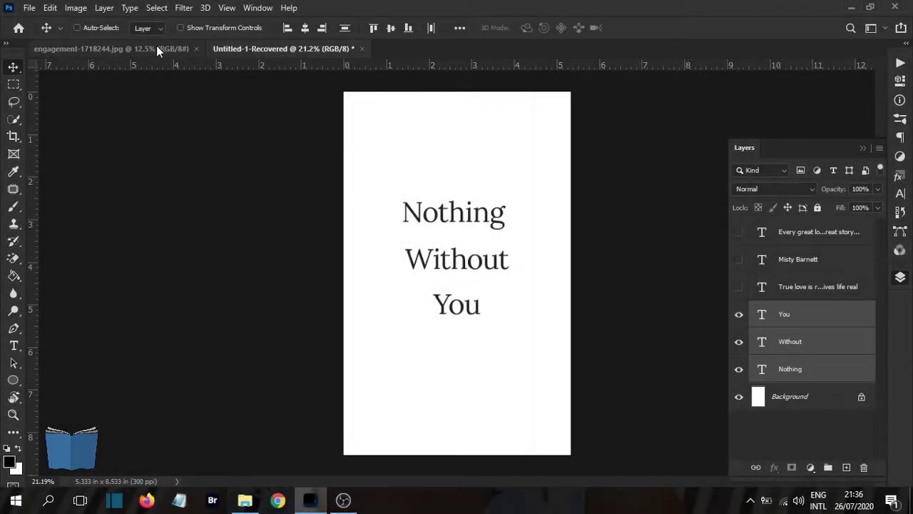
Step: Drag the bicycle couple photo into the cover, close its window, and move Layer 1 below the title layers
{"action": "left_click_drag", "start_coordinate": [157, 48], "coordinate": [160, 85]}
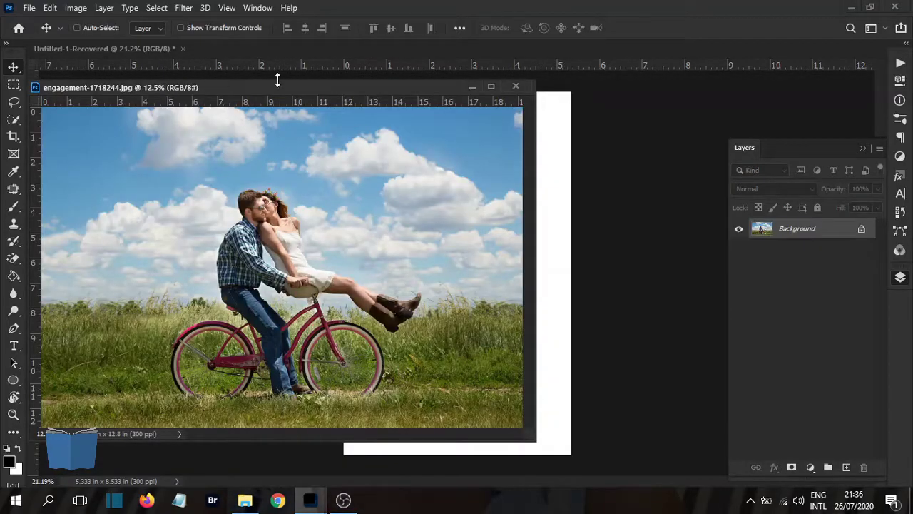
{"action": "left_click_drag", "start_coordinate": [283, 85], "coordinate": [192, 159]}
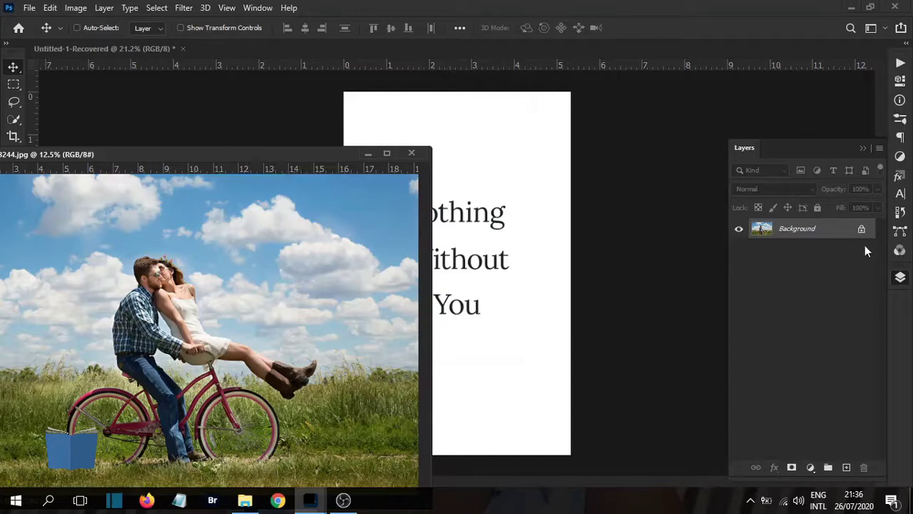
{"action": "left_click_drag", "start_coordinate": [816, 236], "coordinate": [571, 289]}
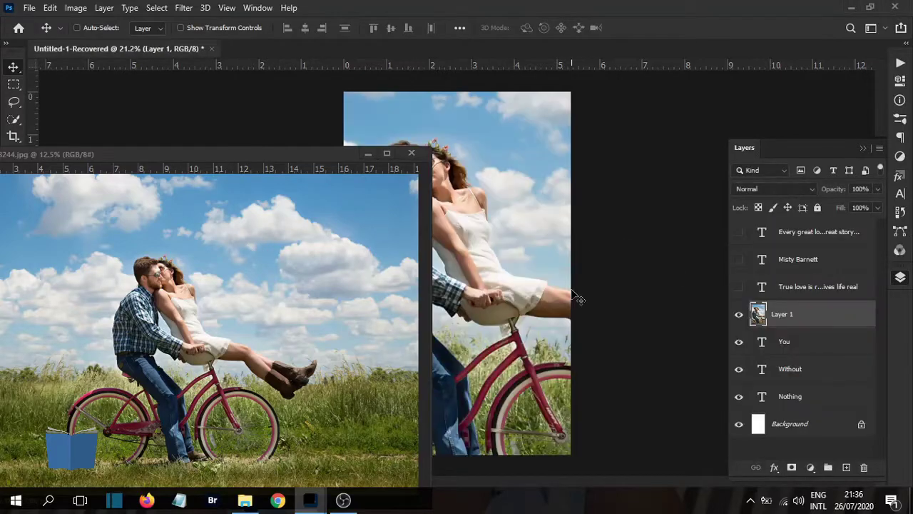
{"action": "left_click", "coordinate": [411, 155]}
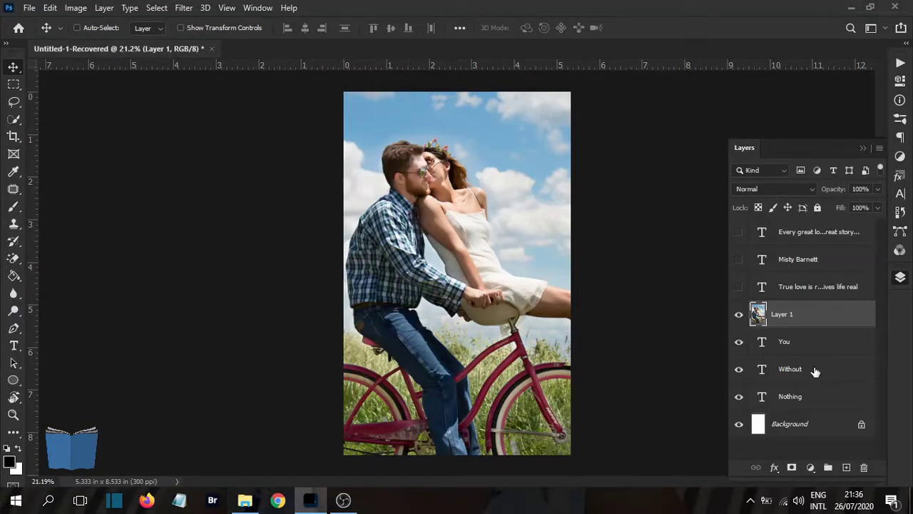
{"action": "left_click_drag", "start_coordinate": [815, 324], "coordinate": [814, 406]}
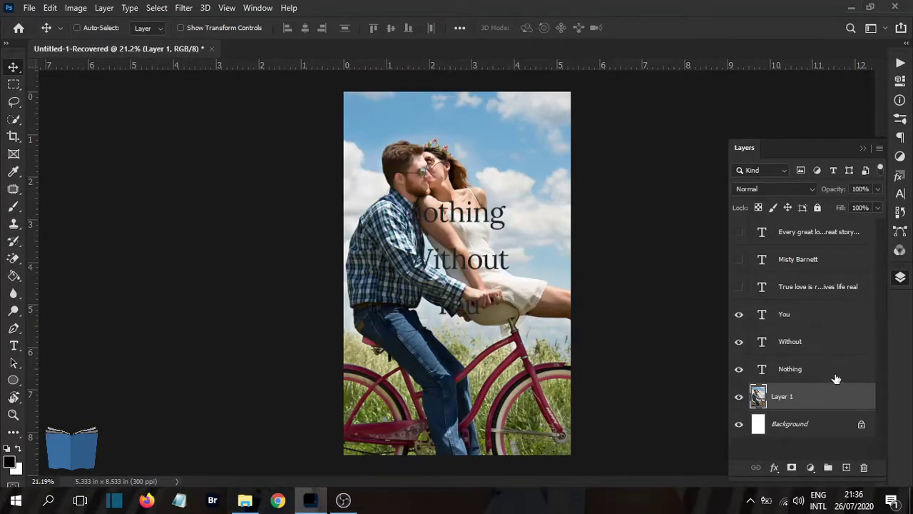
Step: Free-transform the couple photo down to 76.22%, shift it right, and commit
{"action": "key", "text": "ctrl+t"}
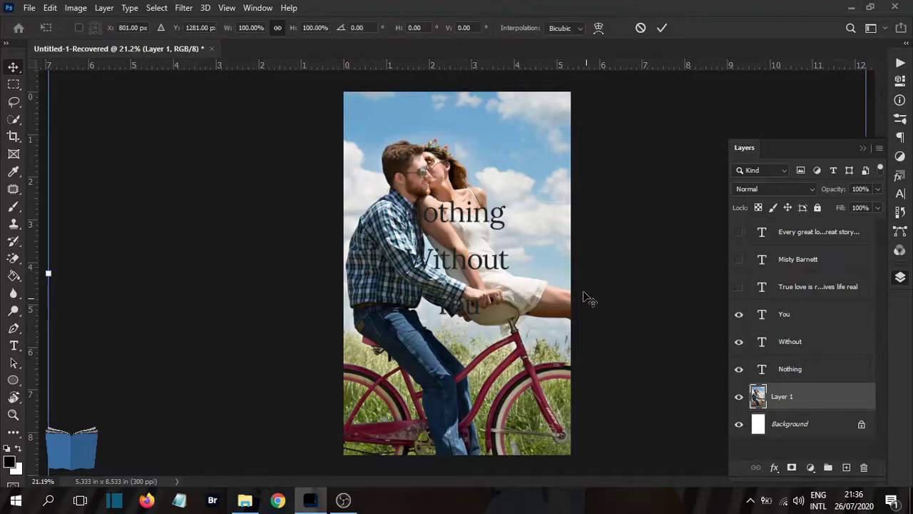
{"action": "key", "text": "ctrl+0"}
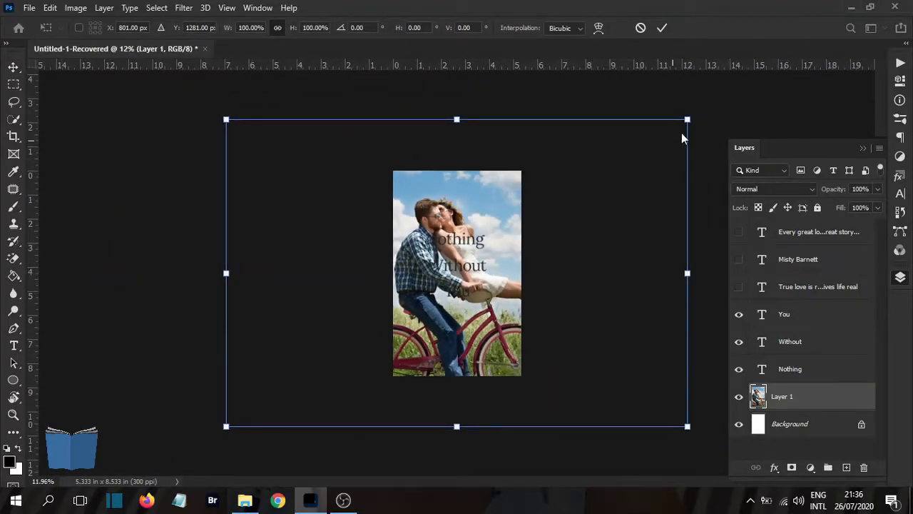
{"action": "left_click_drag", "start_coordinate": [687, 120], "coordinate": [591, 183]}
{"action": "left_click_drag", "start_coordinate": [506, 219], "coordinate": [507, 197]}
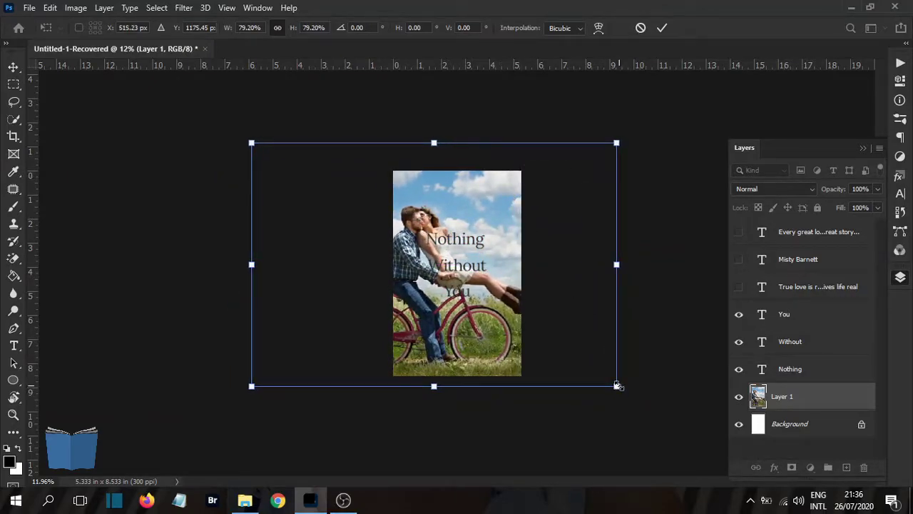
{"action": "left_click_drag", "start_coordinate": [617, 385], "coordinate": [602, 376]}
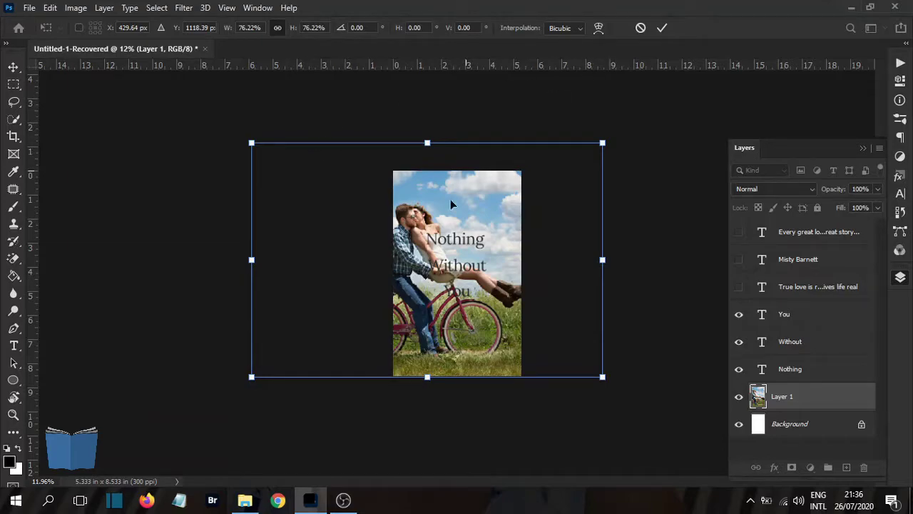
{"action": "left_click_drag", "start_coordinate": [436, 213], "coordinate": [464, 206]}
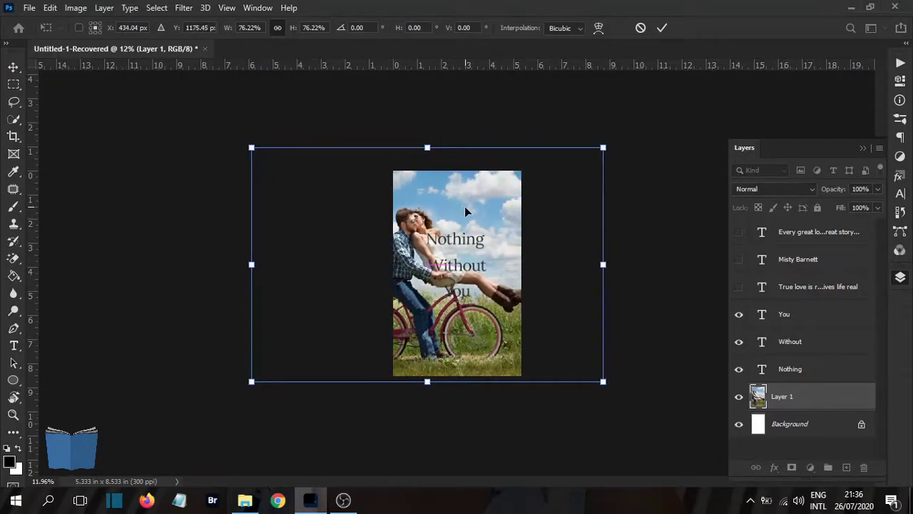
{"action": "left_click", "coordinate": [662, 28]}
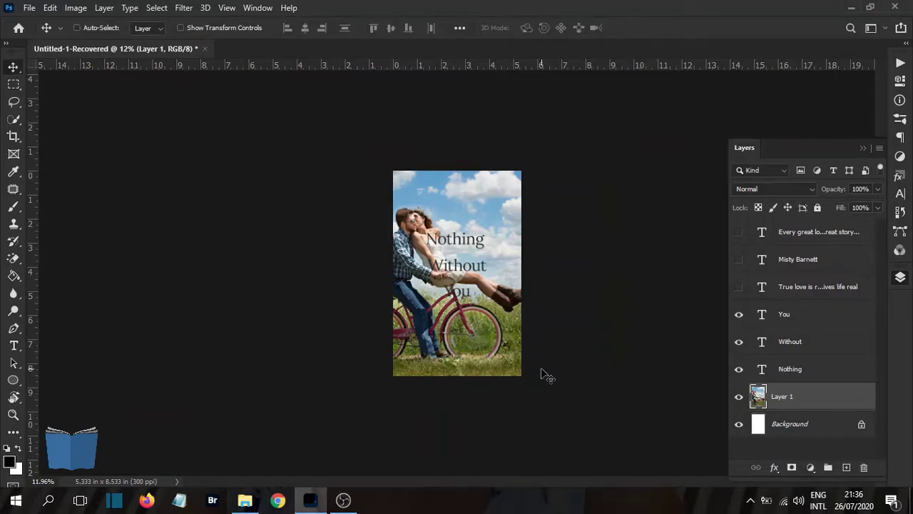
Step: Move the three title words up and right, then reposition 'Nothing' with the other words hidden
{"action": "scroll", "coordinate": [547, 376], "scroll_direction": "up", "scroll_amount": 4}
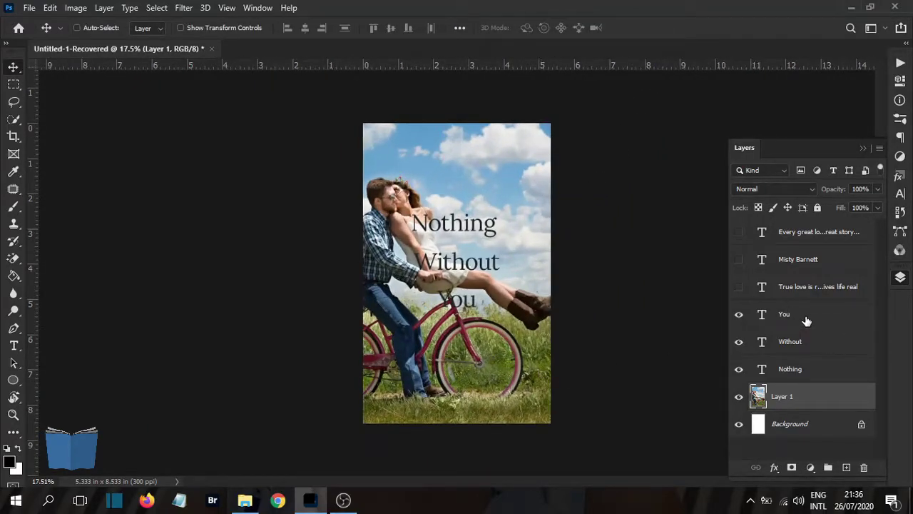
{"action": "left_click", "coordinate": [808, 318]}
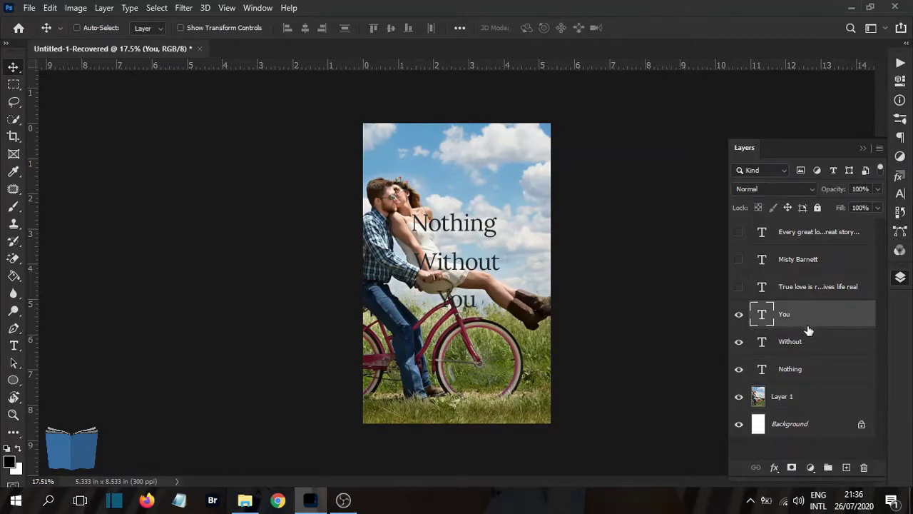
{"action": "left_click", "coordinate": [815, 371], "text": "shift"}
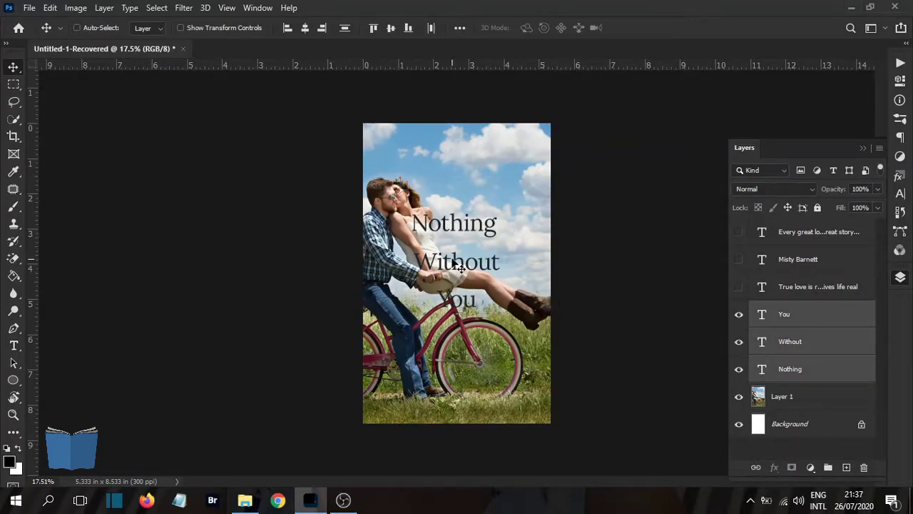
{"action": "left_click_drag", "start_coordinate": [456, 262], "coordinate": [489, 220]}
{"action": "key", "text": "ctrl"}
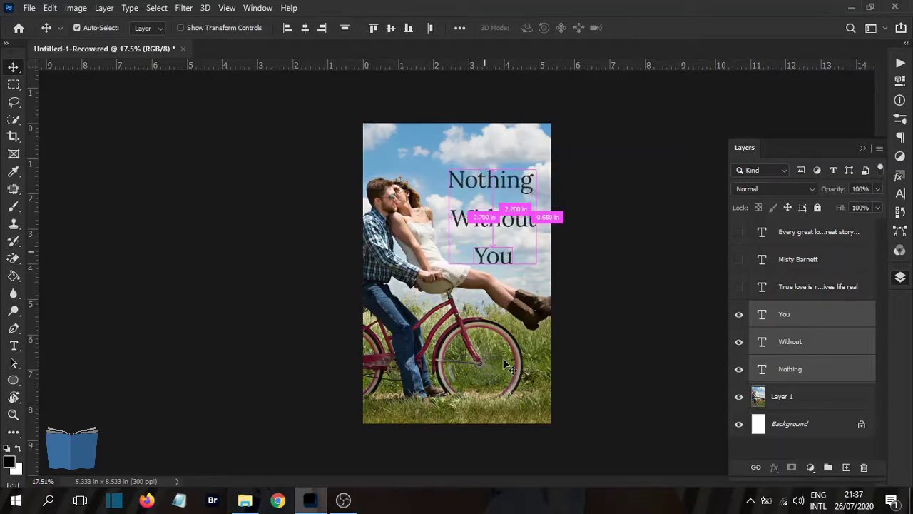
{"action": "left_click", "coordinate": [739, 314]}
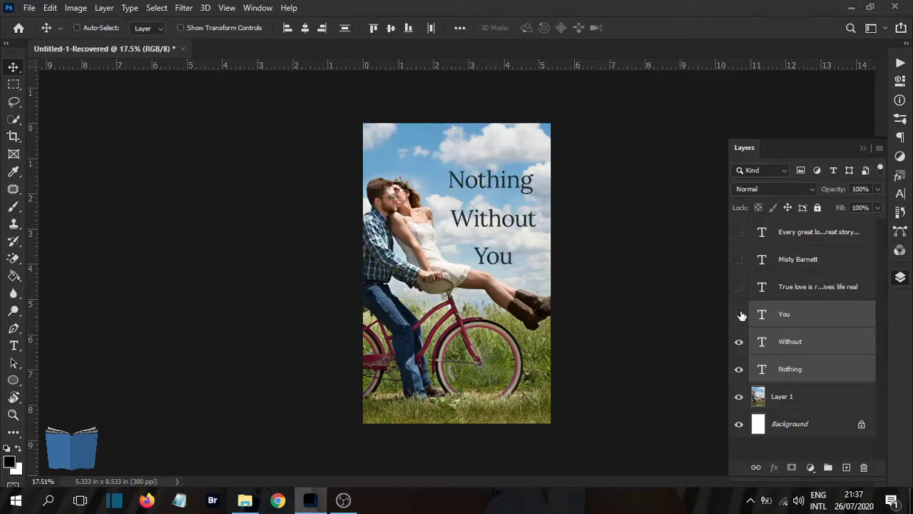
{"action": "left_click", "coordinate": [739, 342]}
{"action": "left_click", "coordinate": [788, 371]}
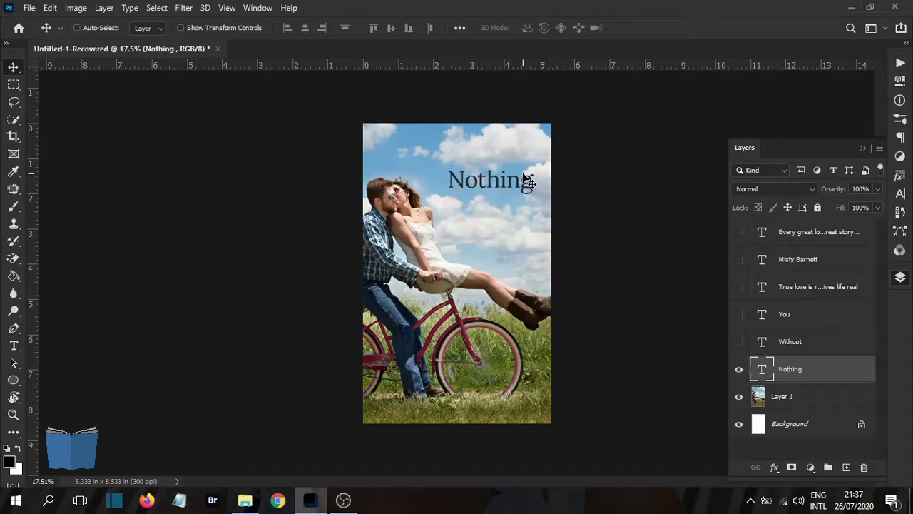
{"action": "left_click_drag", "start_coordinate": [510, 176], "coordinate": [513, 188]}
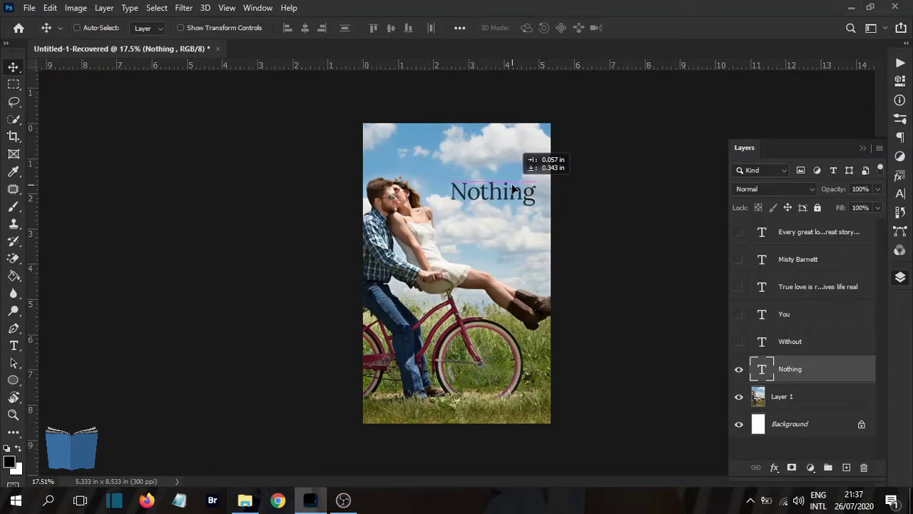
Step: Bring back 'Without' and 'You' and stack each tightly under the word above
{"action": "left_click", "coordinate": [738, 344]}
{"action": "left_click", "coordinate": [757, 346]}
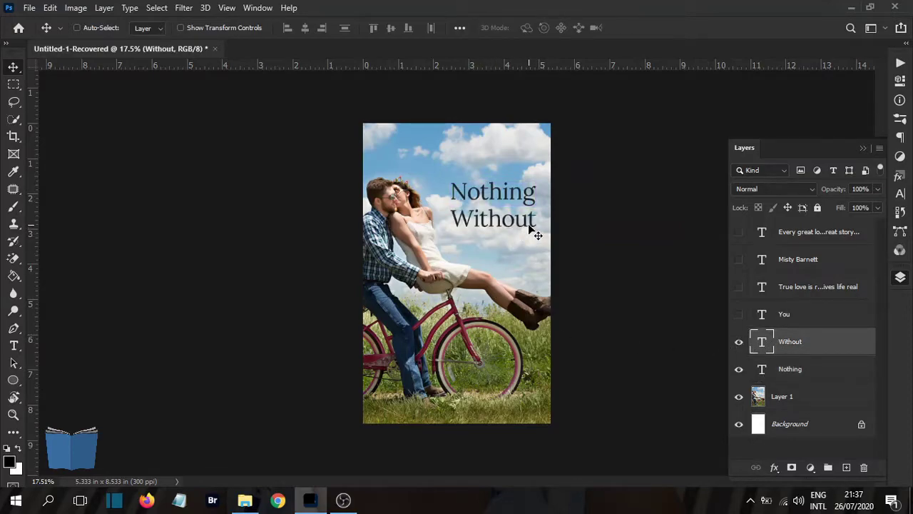
{"action": "left_click_drag", "start_coordinate": [526, 228], "coordinate": [514, 226]}
{"action": "left_click", "coordinate": [739, 315]}
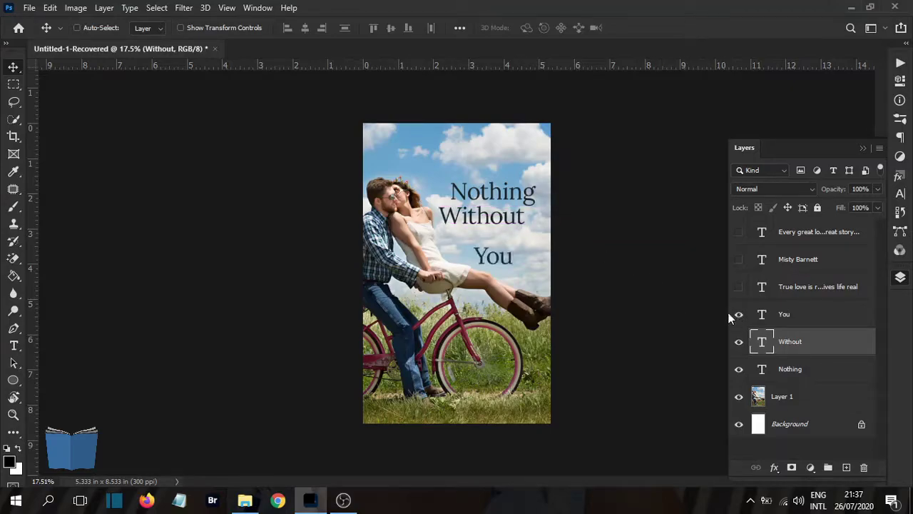
{"action": "left_click", "coordinate": [788, 314]}
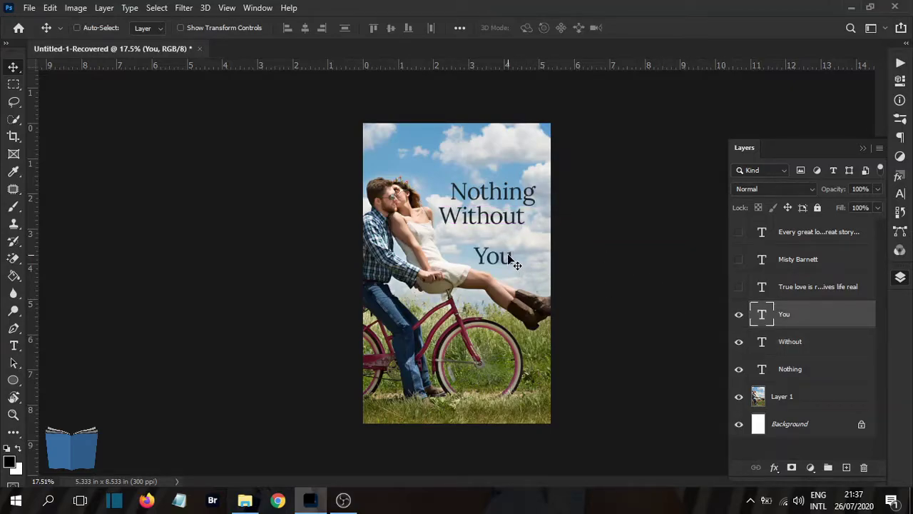
{"action": "left_click_drag", "start_coordinate": [509, 258], "coordinate": [517, 241]}
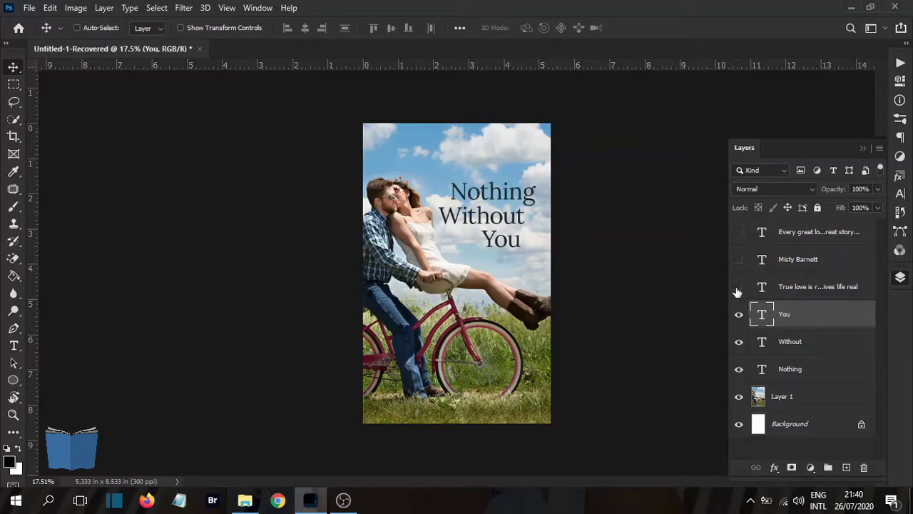
Step: Show the 'True love is rare' tagline and position it just beneath the raised title
{"action": "left_click", "coordinate": [738, 287]}
{"action": "left_click", "coordinate": [801, 295]}
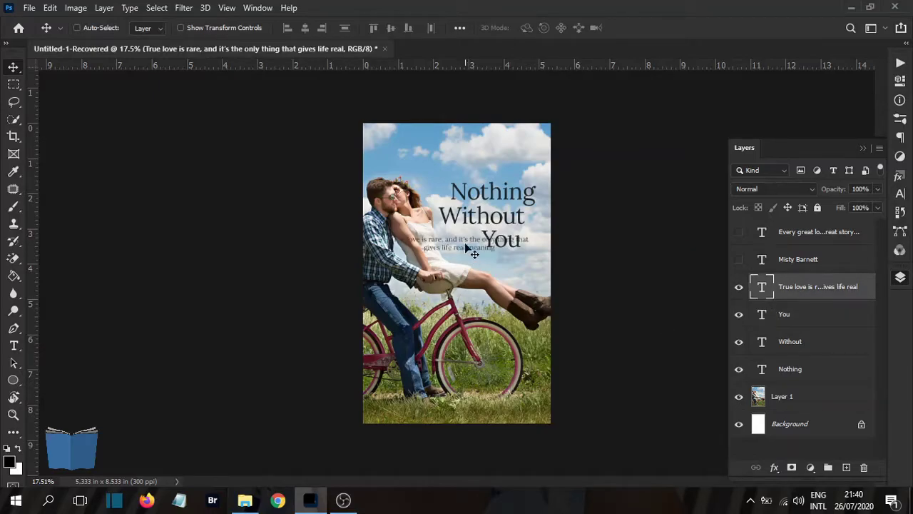
{"action": "left_click_drag", "start_coordinate": [468, 242], "coordinate": [482, 261]}
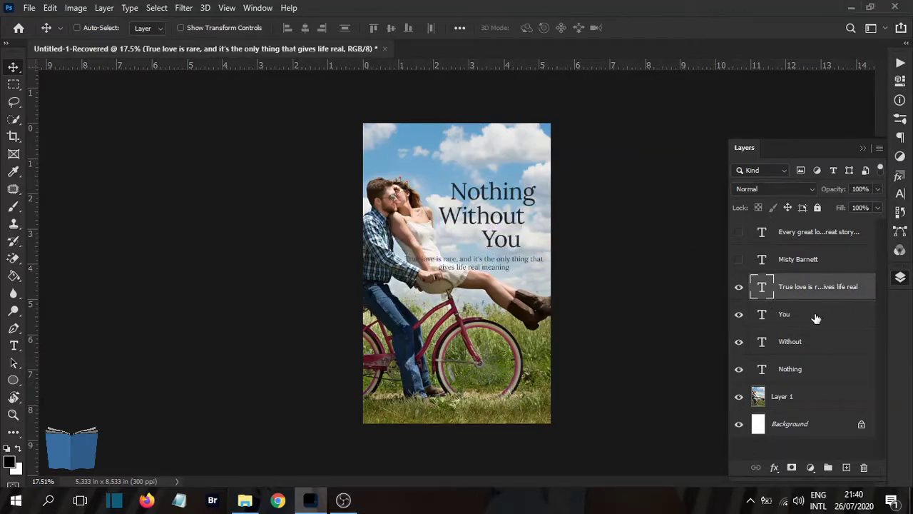
{"action": "left_click", "coordinate": [813, 320]}
{"action": "left_click", "coordinate": [801, 372], "text": "shift"}
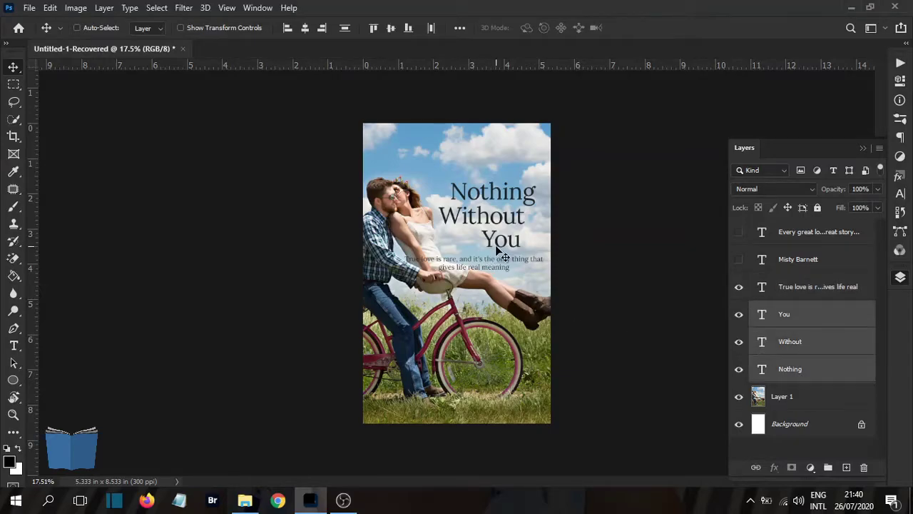
{"action": "left_click_drag", "start_coordinate": [511, 227], "coordinate": [502, 206]}
{"action": "left_click", "coordinate": [807, 292]}
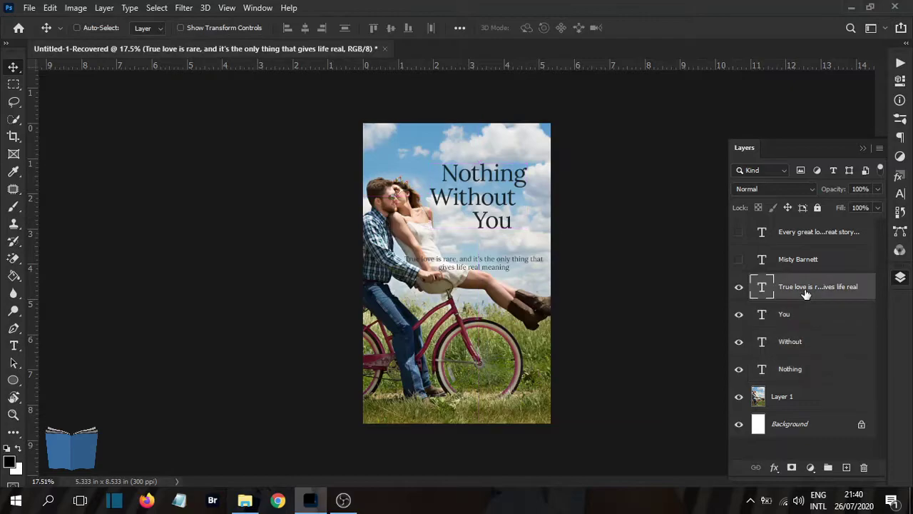
{"action": "left_click_drag", "start_coordinate": [447, 260], "coordinate": [429, 245]}
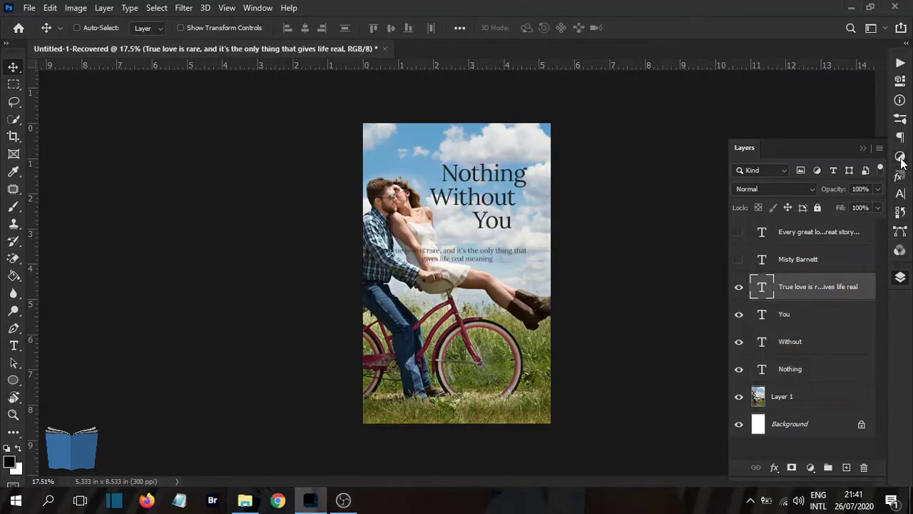
Step: Right-align the tagline text in the Paragraph panel
{"action": "left_click", "coordinate": [900, 137]}
{"action": "left_click", "coordinate": [791, 83]}
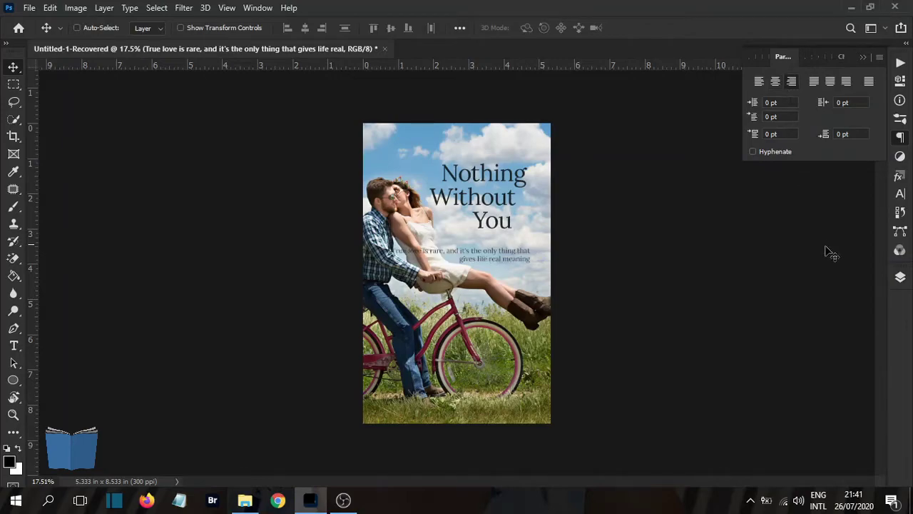
{"action": "left_click", "coordinate": [900, 276]}
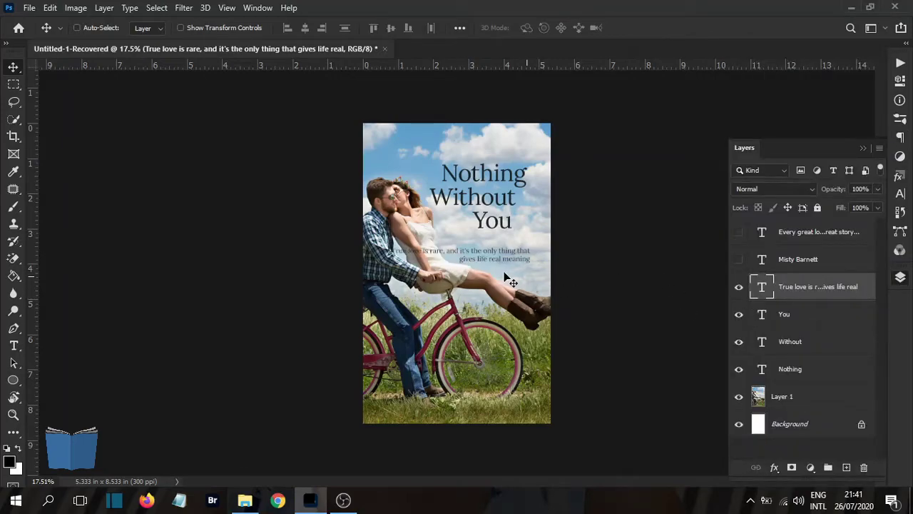
Step: Narrow the 'True love is rare…' tagline box so it rewraps, then nudge it right and down
{"action": "double_click", "coordinate": [762, 287]}
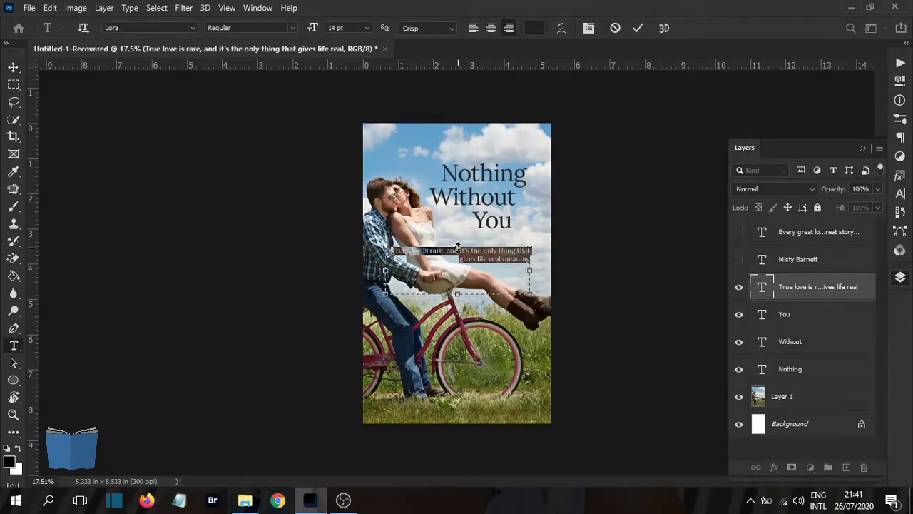
{"action": "left_click_drag", "start_coordinate": [458, 247], "coordinate": [458, 240]}
{"action": "left_click_drag", "start_coordinate": [386, 268], "coordinate": [443, 266]}
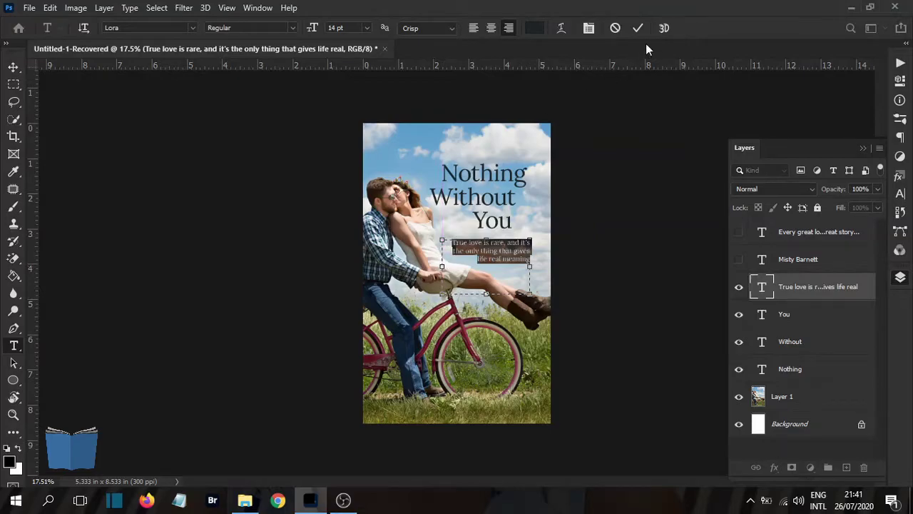
{"action": "left_click", "coordinate": [638, 28]}
{"action": "key", "text": "v"}
{"action": "left_click_drag", "start_coordinate": [525, 239], "coordinate": [520, 260]}
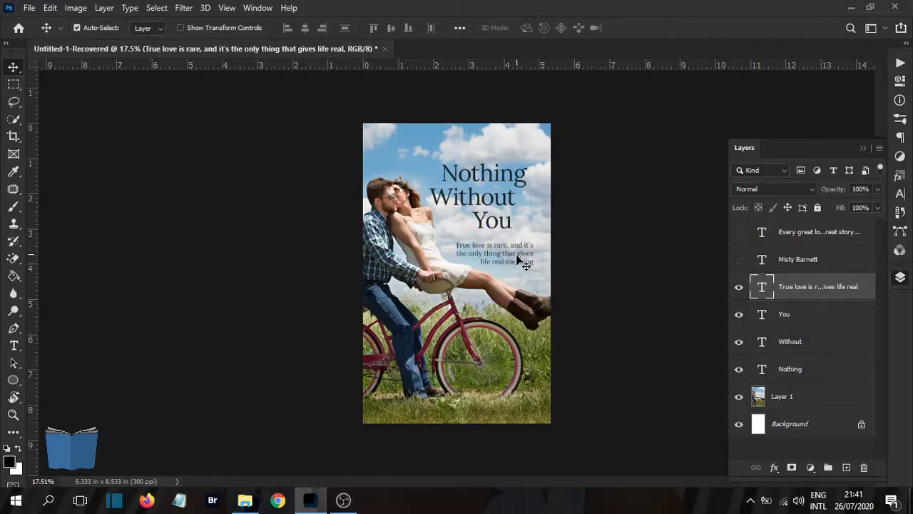
Step: Narrow the tagline box a little more and lower it slightly under the title
{"action": "double_click", "coordinate": [763, 289]}
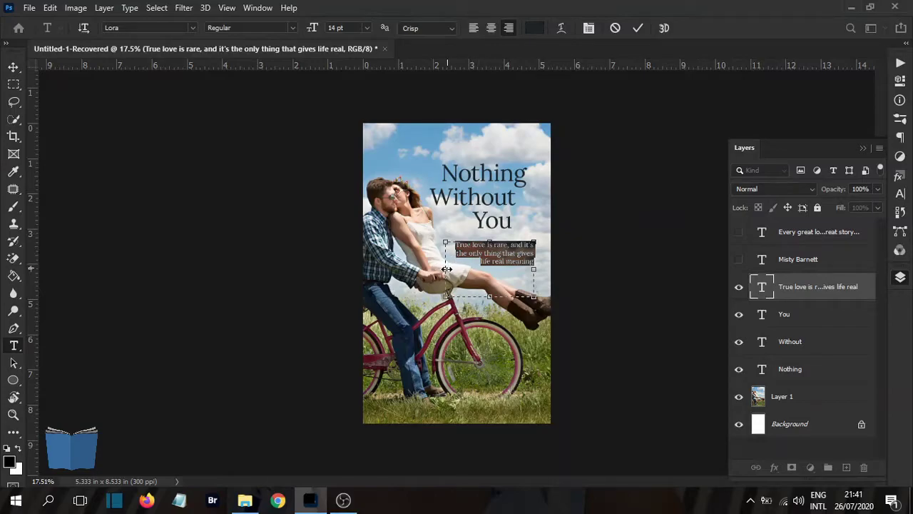
{"action": "left_click_drag", "start_coordinate": [446, 269], "coordinate": [451, 269]}
{"action": "left_click", "coordinate": [639, 28]}
{"action": "key", "text": "v"}
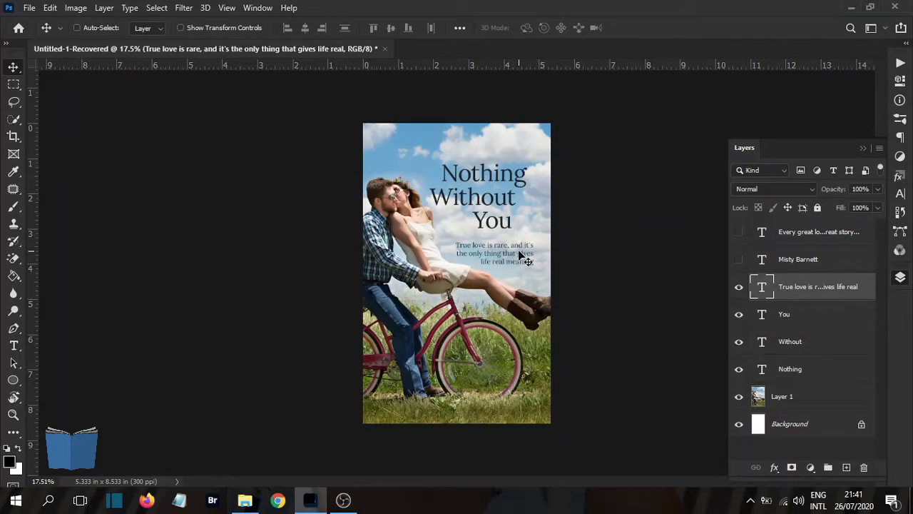
{"action": "mouse_move", "coordinate": [519, 254]}
{"action": "left_mouse_down"}
{"action": "mouse_move", "coordinate": [524, 244]}
{"action": "mouse_move", "coordinate": [519, 255]}
{"action": "left_mouse_up"}
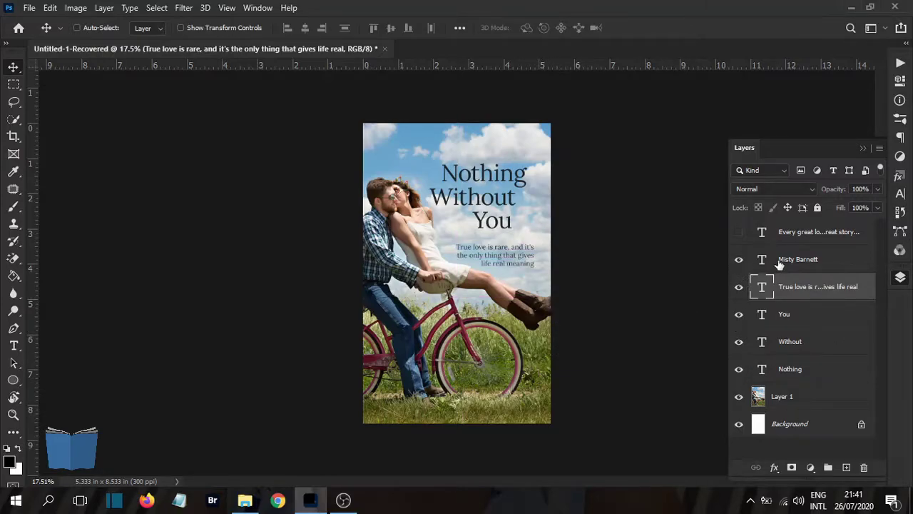
Step: Move the author name toward the cover bottom and make it white, 24 pt, Optical kerning
{"action": "left_click", "coordinate": [779, 261]}
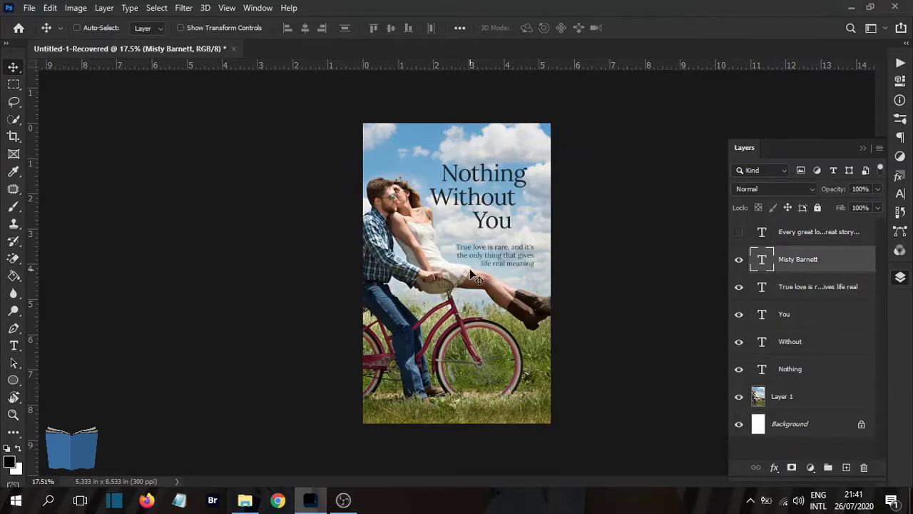
{"action": "left_click_drag", "start_coordinate": [471, 272], "coordinate": [472, 398]}
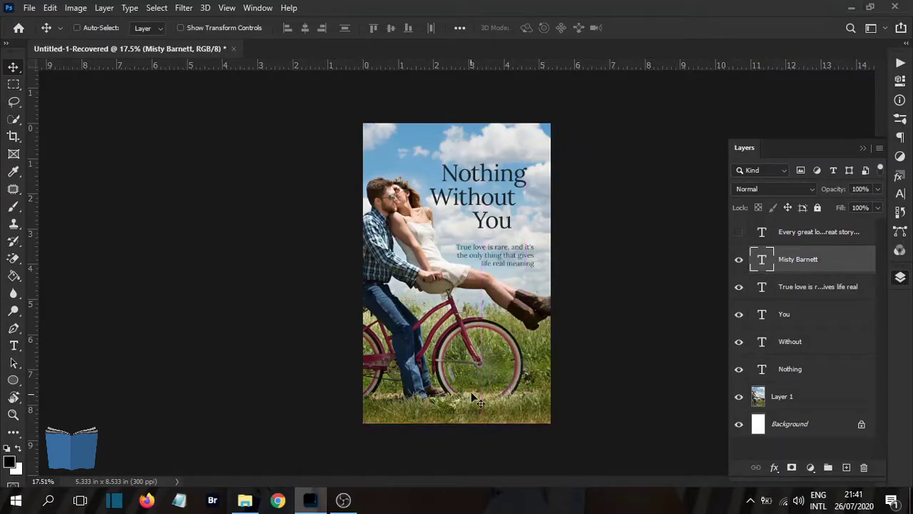
{"action": "left_click", "coordinate": [900, 194]}
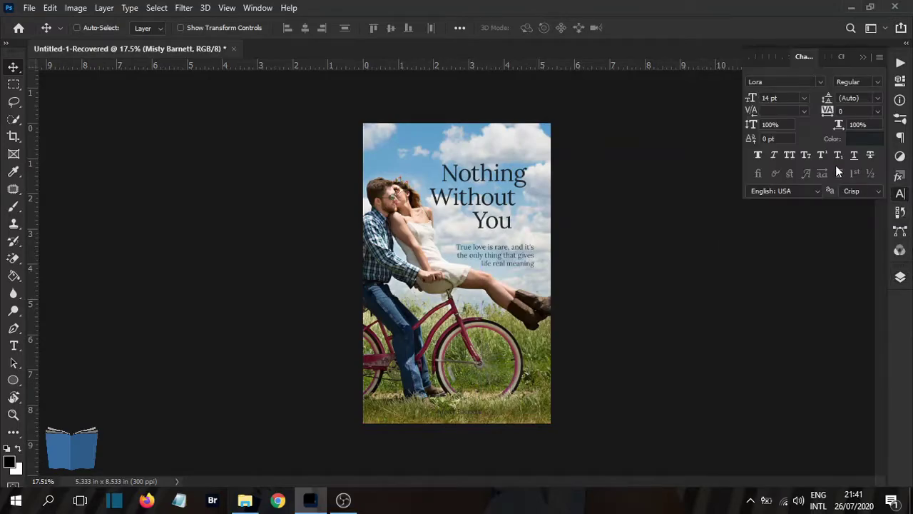
{"action": "left_click", "coordinate": [804, 112]}
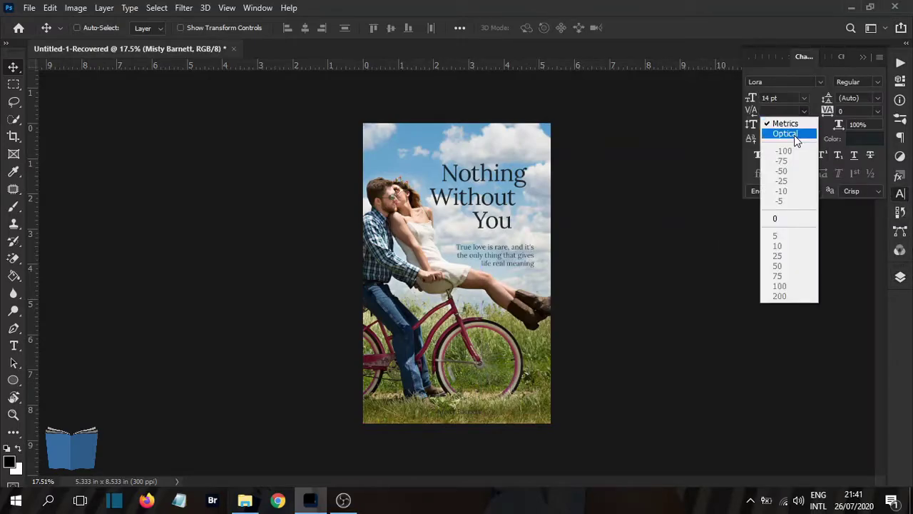
{"action": "left_click", "coordinate": [785, 133]}
{"action": "left_click", "coordinate": [804, 98]}
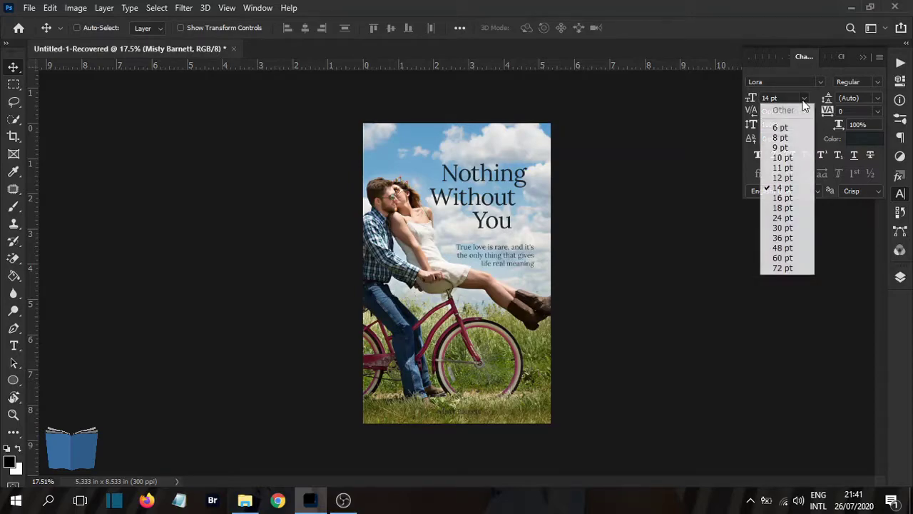
{"action": "left_click", "coordinate": [793, 217]}
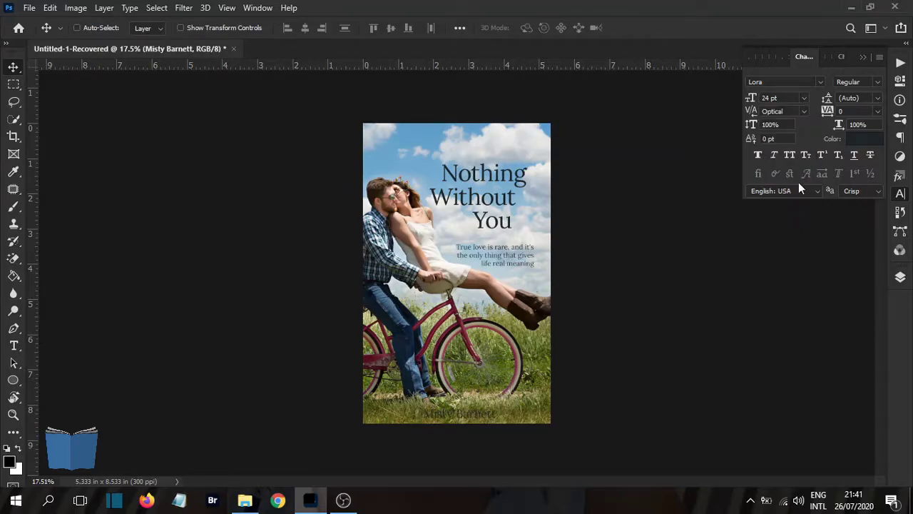
{"action": "left_click", "coordinate": [849, 139]}
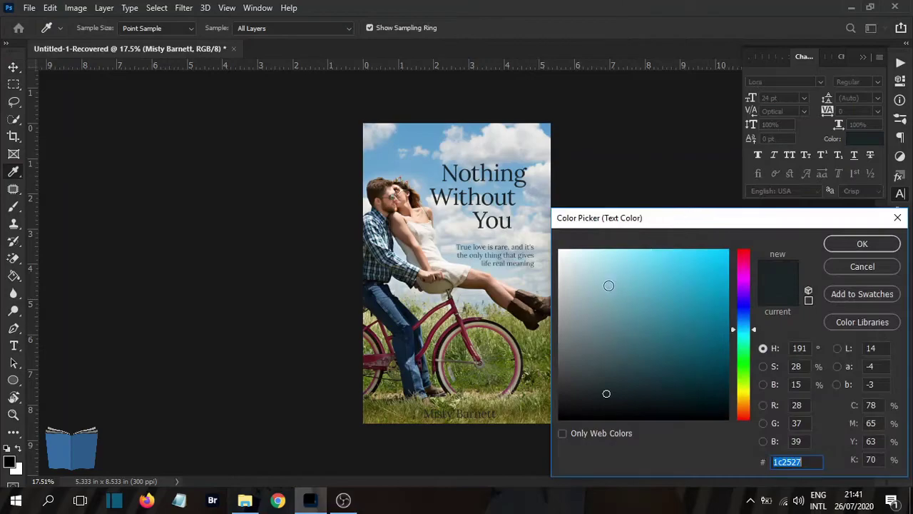
{"action": "type", "text": "ffffff"}
{"action": "left_click", "coordinate": [842, 245]}
{"action": "key", "text": "v"}
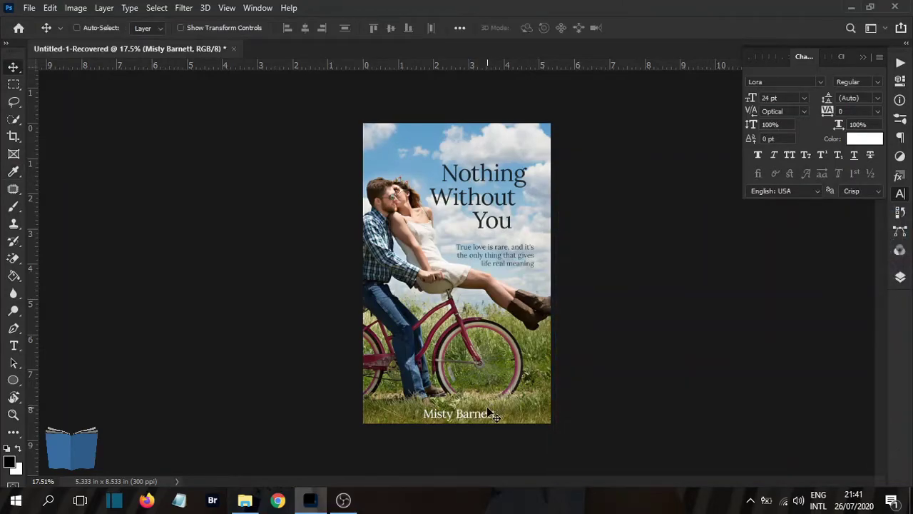
Step: Enlarge the author name to 36 pt in All Caps, widen its box, and raise it slightly
{"action": "left_click_drag", "start_coordinate": [521, 378], "coordinate": [342, 157]}
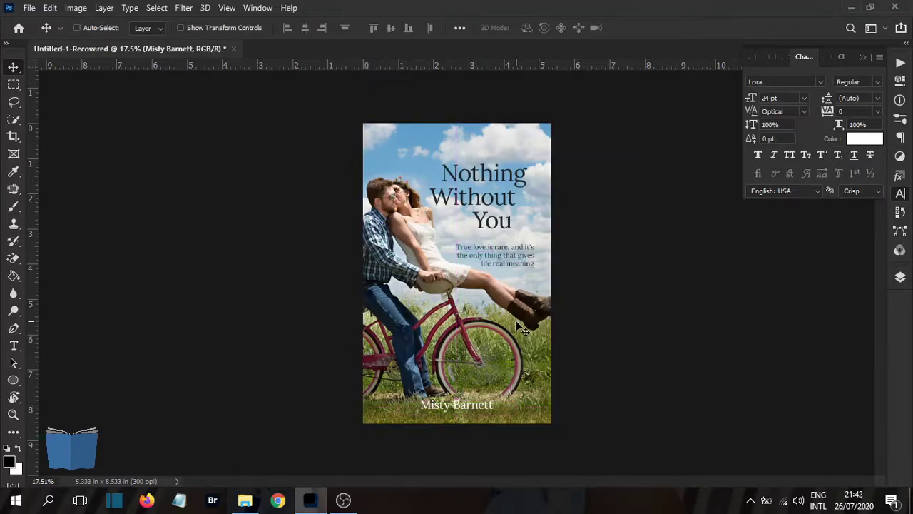
{"action": "left_click", "coordinate": [804, 98]}
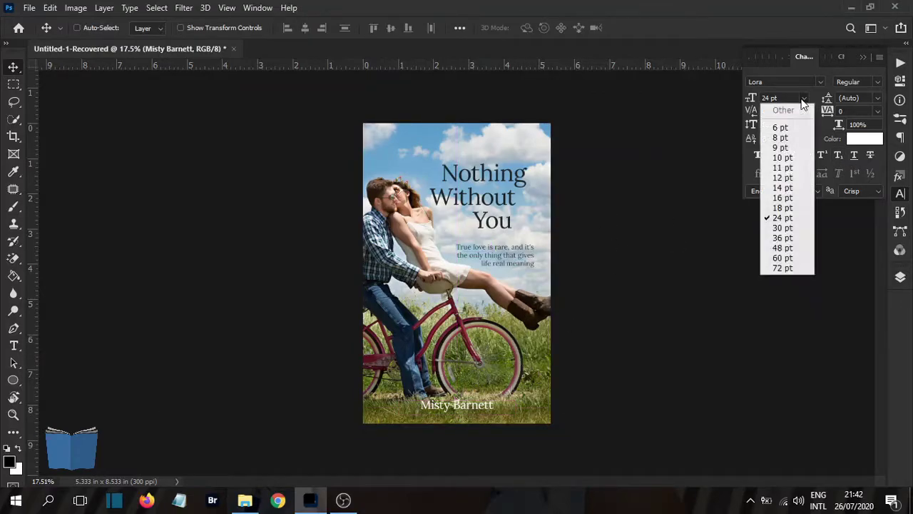
{"action": "left_click", "coordinate": [782, 237]}
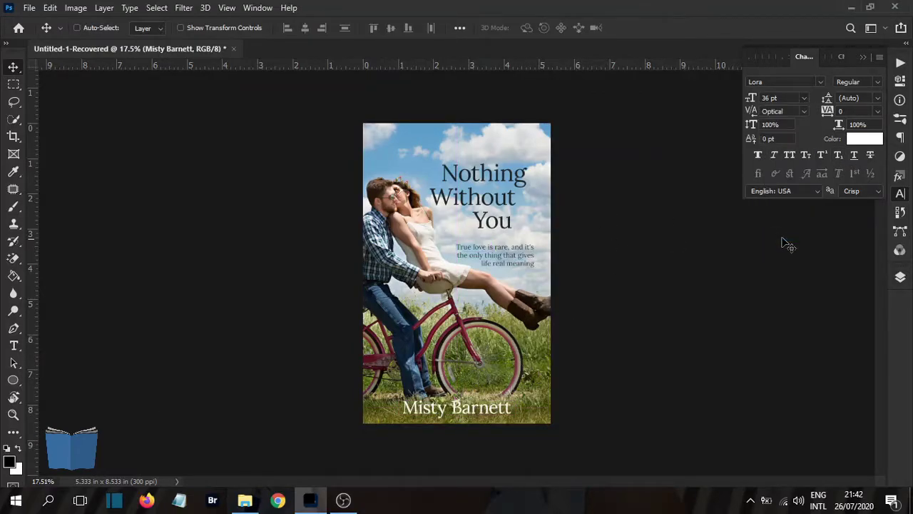
{"action": "left_click", "coordinate": [788, 157]}
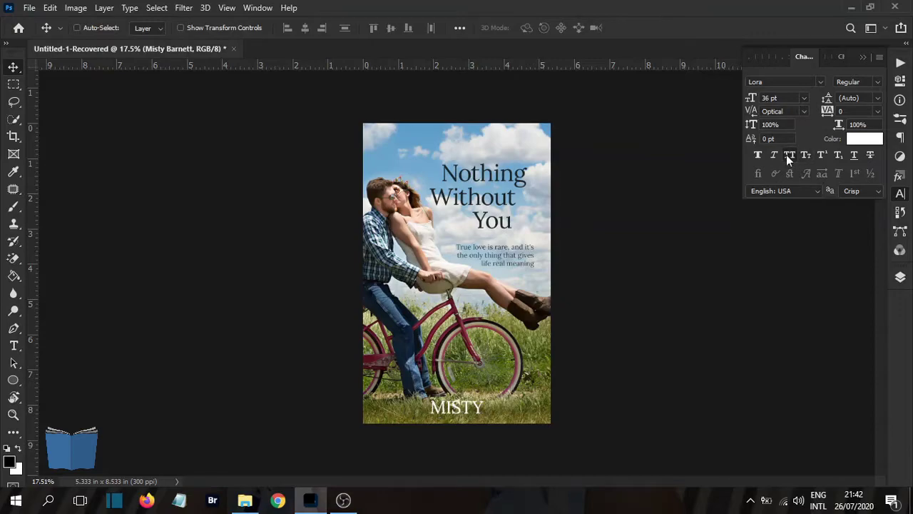
{"action": "left_click", "coordinate": [900, 277]}
{"action": "double_click", "coordinate": [762, 259]}
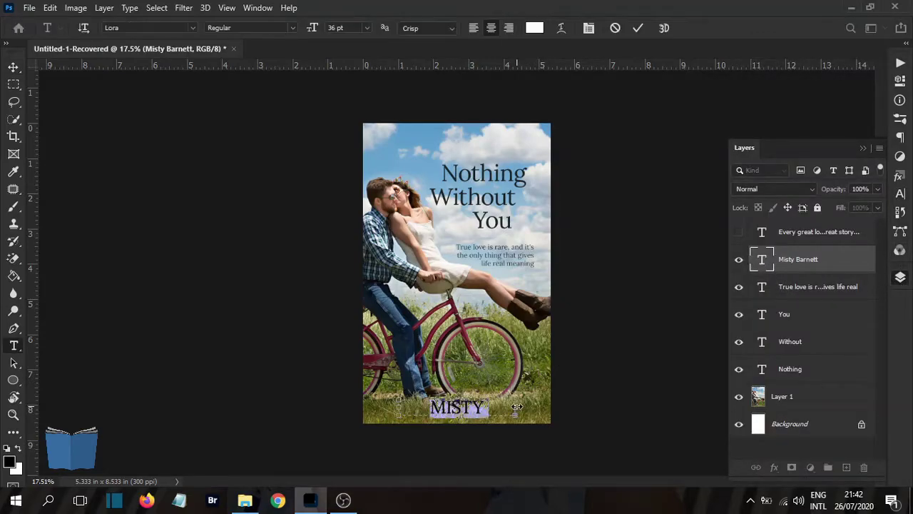
{"action": "left_click_drag", "start_coordinate": [517, 406], "coordinate": [538, 407]}
{"action": "left_click", "coordinate": [637, 29]}
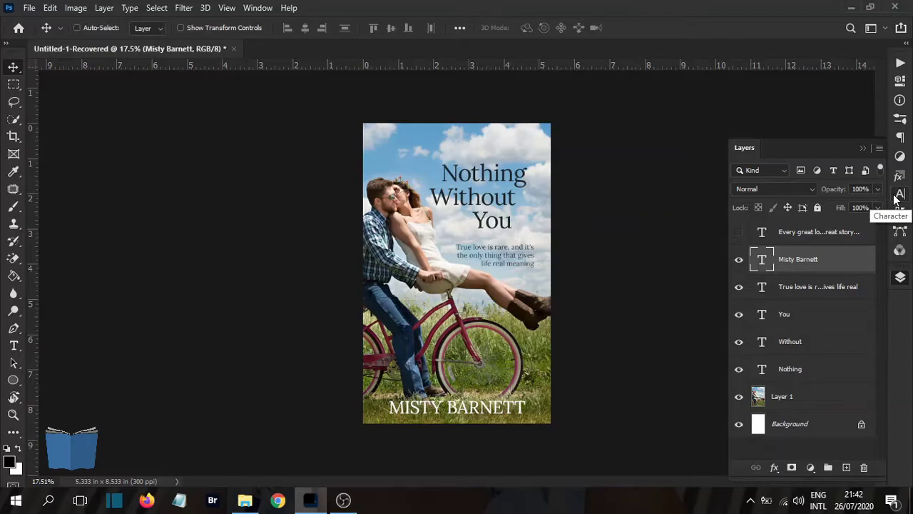
{"action": "left_click_drag", "start_coordinate": [508, 410], "coordinate": [505, 402]}
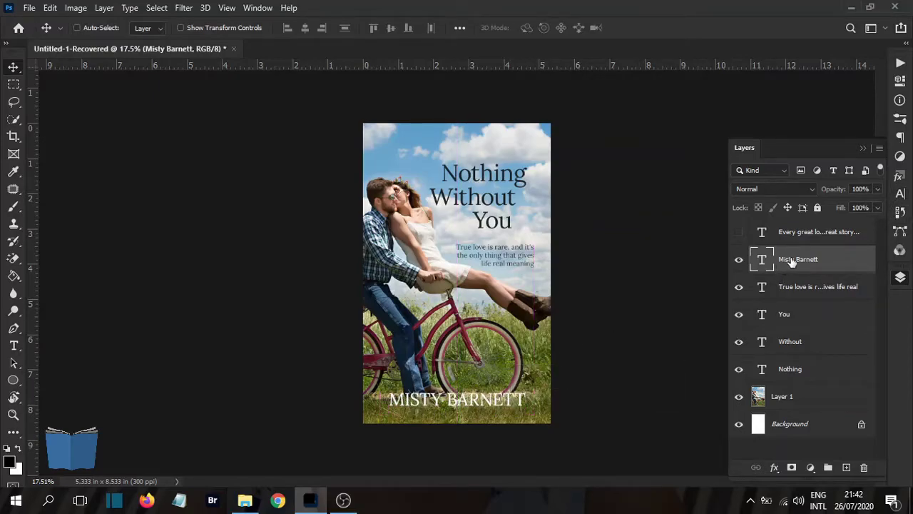
Step: Unhide 'Every great love starts with a great story...', put it on one line, and centre it atop the cover
{"action": "left_click", "coordinate": [740, 233]}
{"action": "left_click", "coordinate": [812, 242]}
{"action": "left_click_drag", "start_coordinate": [487, 335], "coordinate": [548, 148]}
{"action": "double_click", "coordinate": [763, 233]}
{"action": "left_click", "coordinate": [638, 28]}
{"action": "key", "text": "v"}
{"action": "key", "text": "ctrl+a"}
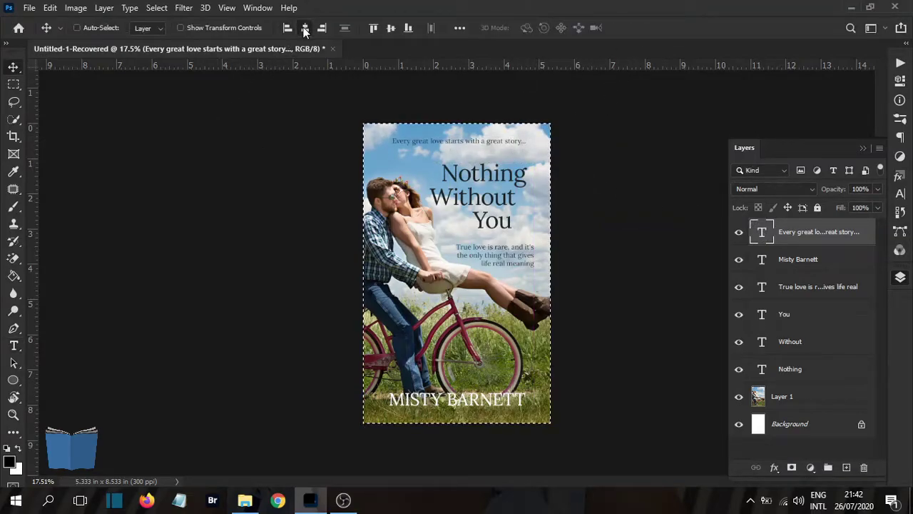
{"action": "key", "text": "ctrl+d"}
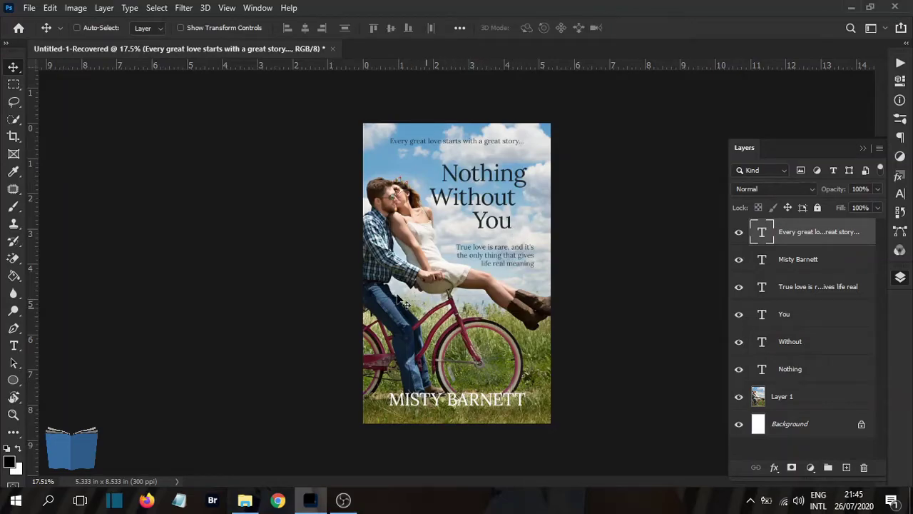
Step: Use File > Save As to store the cover as Nothing.psd in the Vlog Tuts folder
{"action": "left_click", "coordinate": [30, 10]}
{"action": "left_click", "coordinate": [69, 156]}
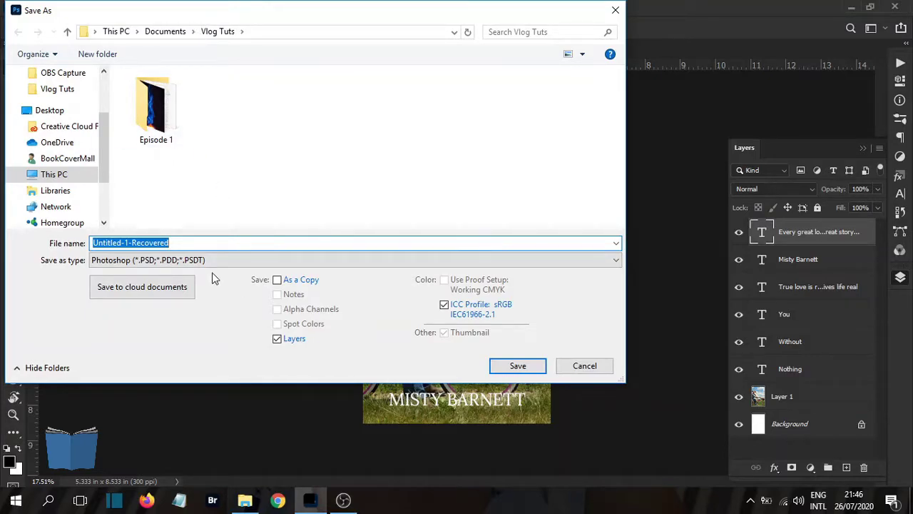
{"action": "type", "text": "Nothing"}
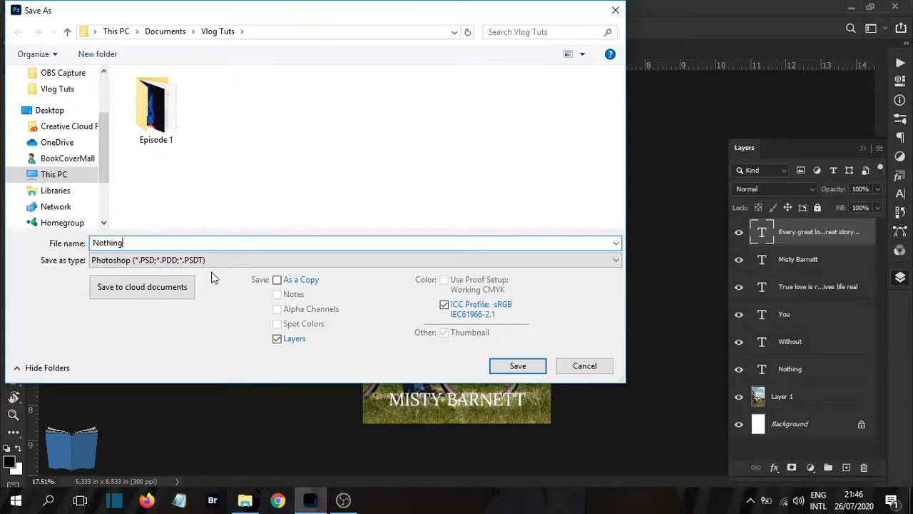
{"action": "left_click", "coordinate": [516, 367]}
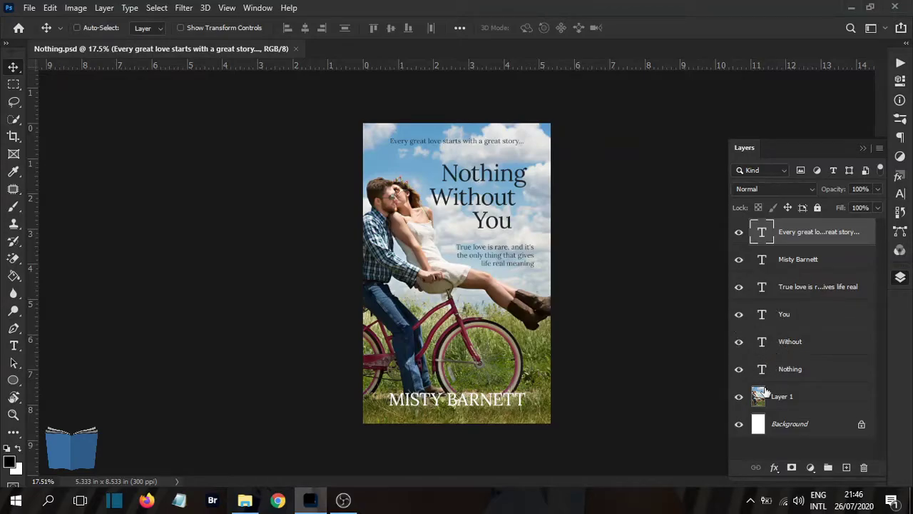
Step: Hide 'You' and 'Without', then change 'Nothing' to lowercase 'nothing' and reposition it
{"action": "left_click", "coordinate": [740, 315]}
{"action": "left_click", "coordinate": [739, 342]}
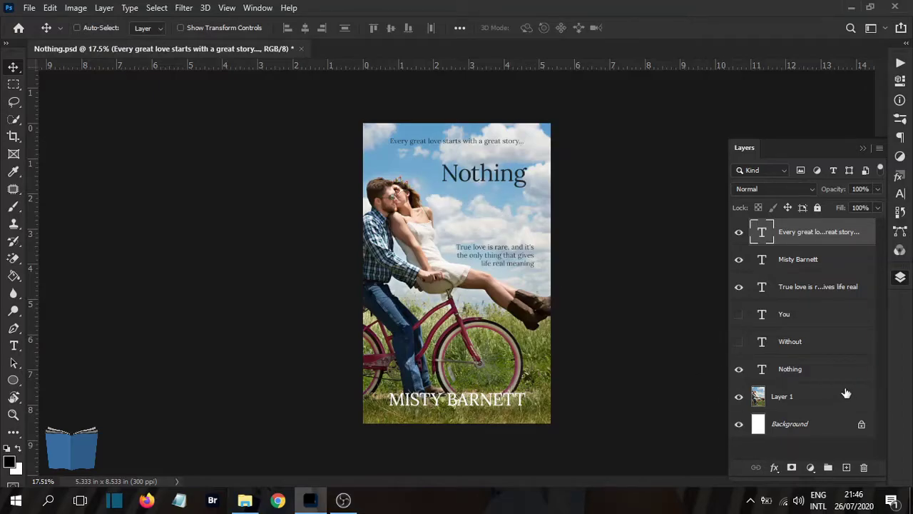
{"action": "left_click", "coordinate": [817, 372]}
{"action": "left_click_drag", "start_coordinate": [492, 171], "coordinate": [494, 189]}
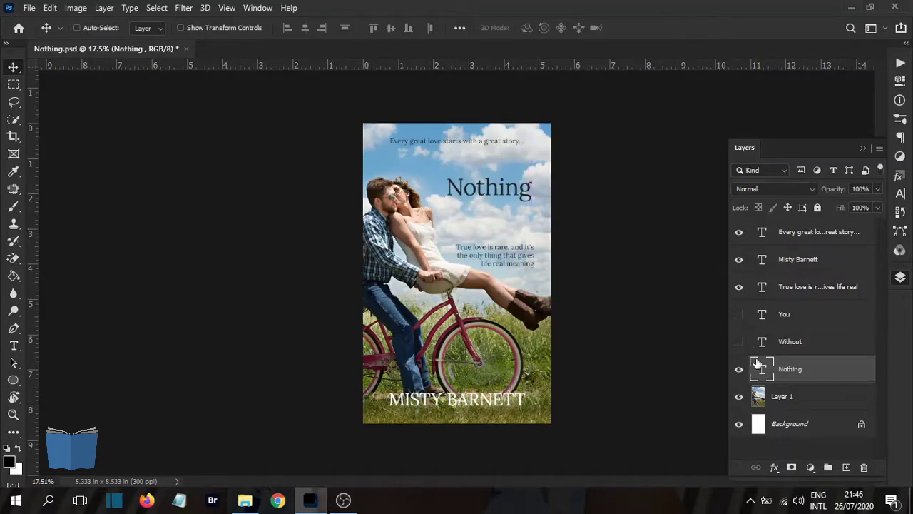
{"action": "double_click", "coordinate": [762, 370]}
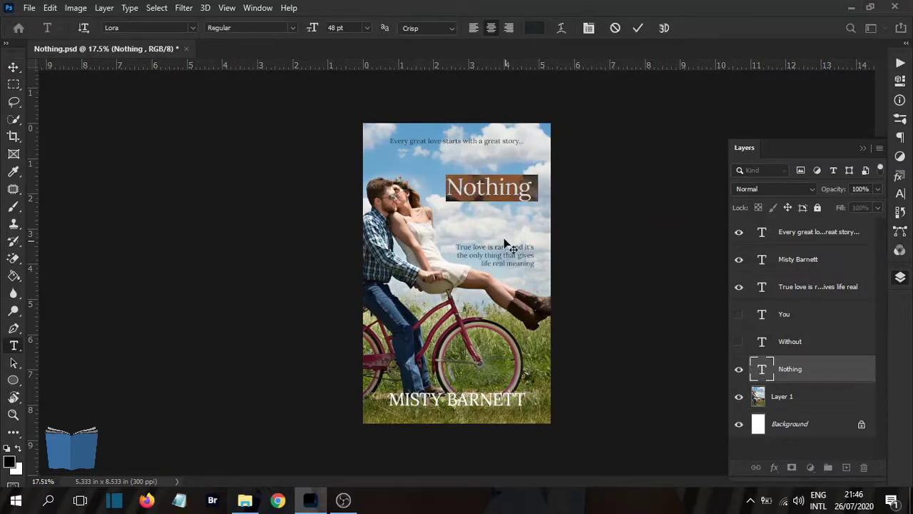
{"action": "left_click", "coordinate": [465, 188]}
{"action": "key", "text": "BackSpace"}
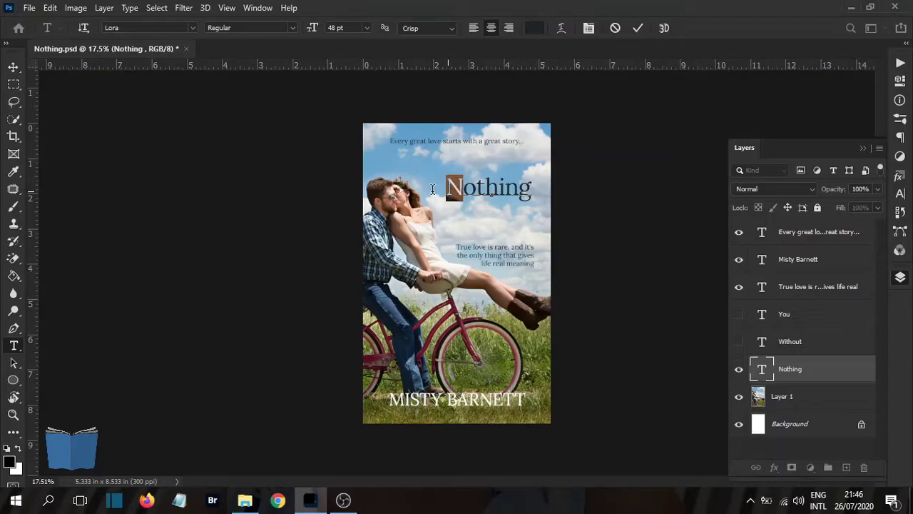
{"action": "type", "text": "n"}
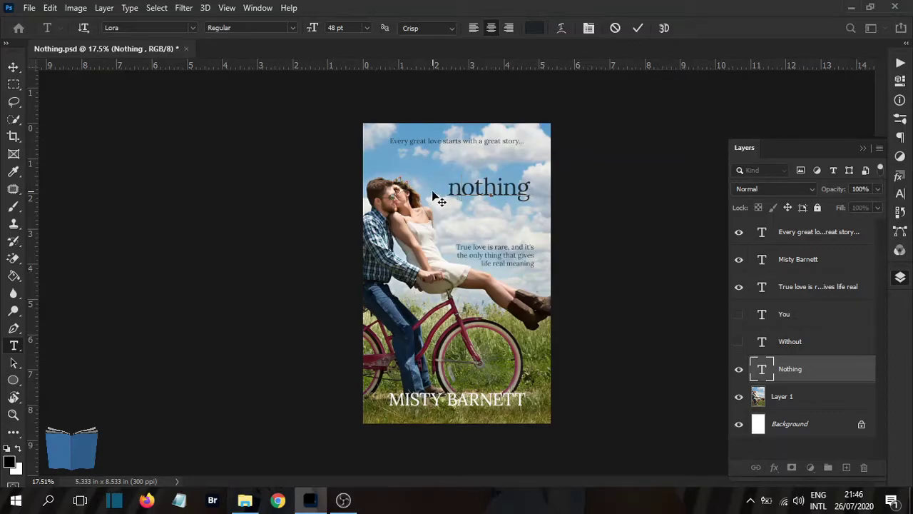
{"action": "left_click", "coordinate": [638, 27]}
{"action": "key", "text": "v"}
{"action": "left_click_drag", "start_coordinate": [526, 189], "coordinate": [530, 174]}
Step: Show 'Without' again, change it to lowercase 'without', and shift it right
{"action": "left_click", "coordinate": [739, 342]}
{"action": "left_click", "coordinate": [793, 345]}
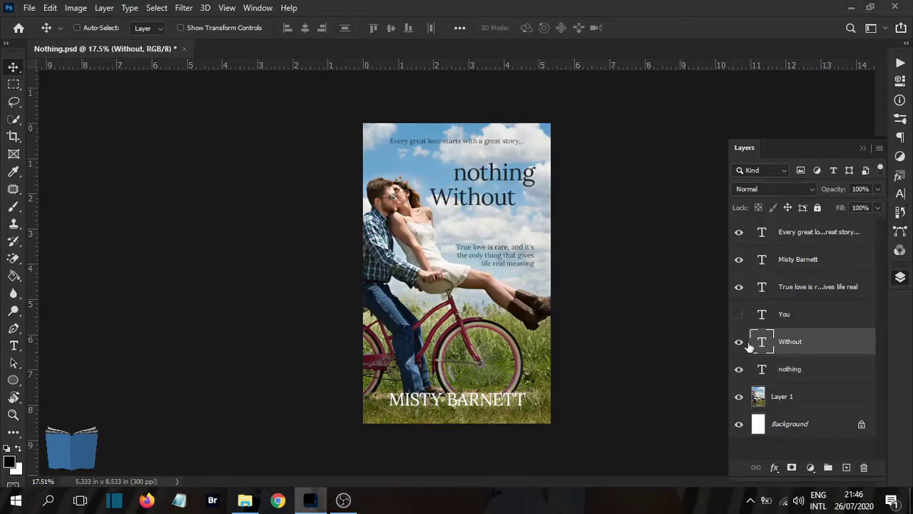
{"action": "double_click", "coordinate": [764, 344]}
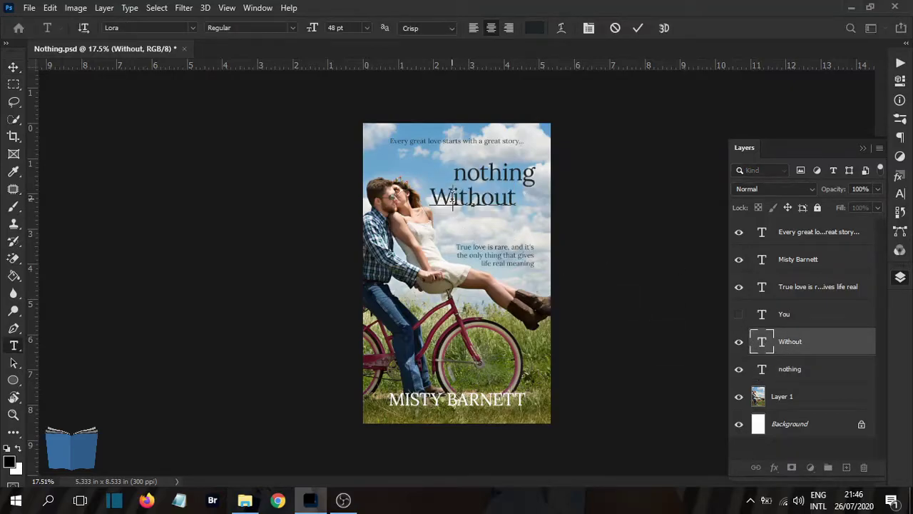
{"action": "left_click_drag", "start_coordinate": [452, 197], "coordinate": [426, 201]}
{"action": "type", "text": "w"}
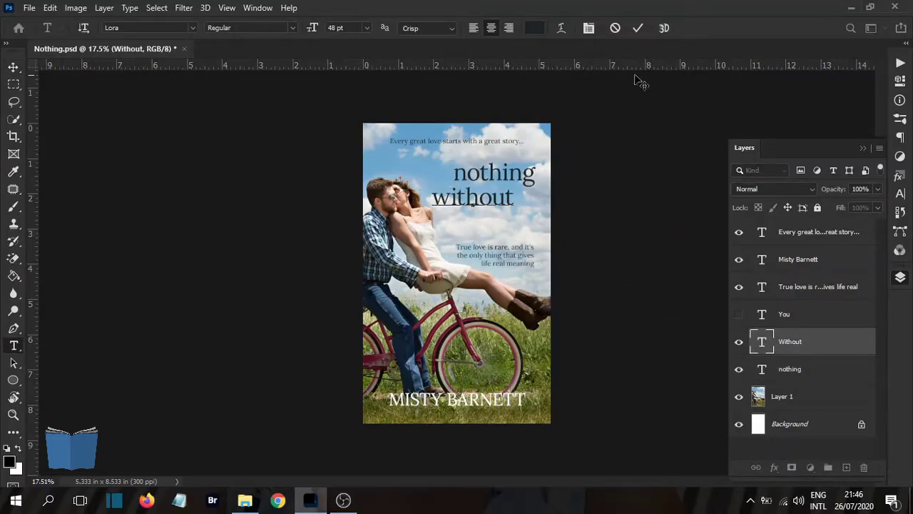
{"action": "left_click", "coordinate": [640, 31]}
{"action": "key", "text": "v"}
{"action": "left_click_drag", "start_coordinate": [480, 187], "coordinate": [499, 198]}
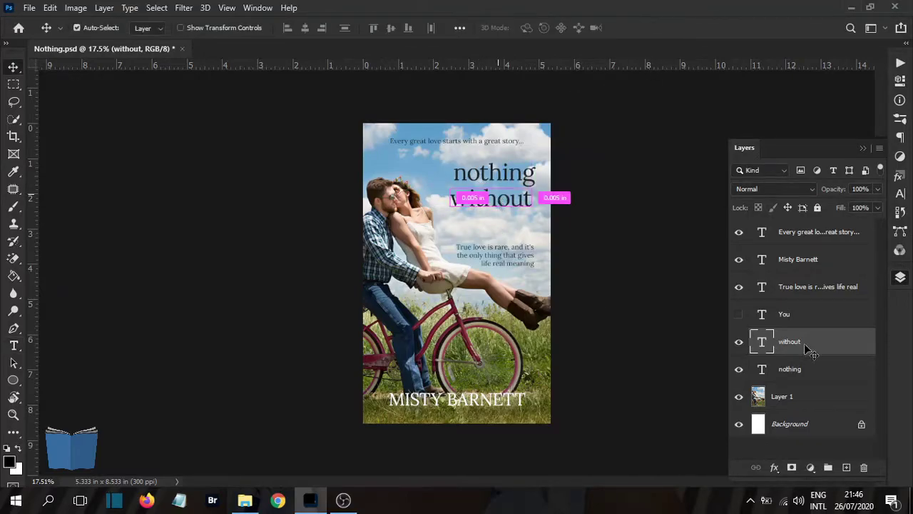
Step: Show the third title line and change 'You' to lowercase 'you'
{"action": "left_click", "coordinate": [739, 315]}
{"action": "left_click", "coordinate": [800, 316]}
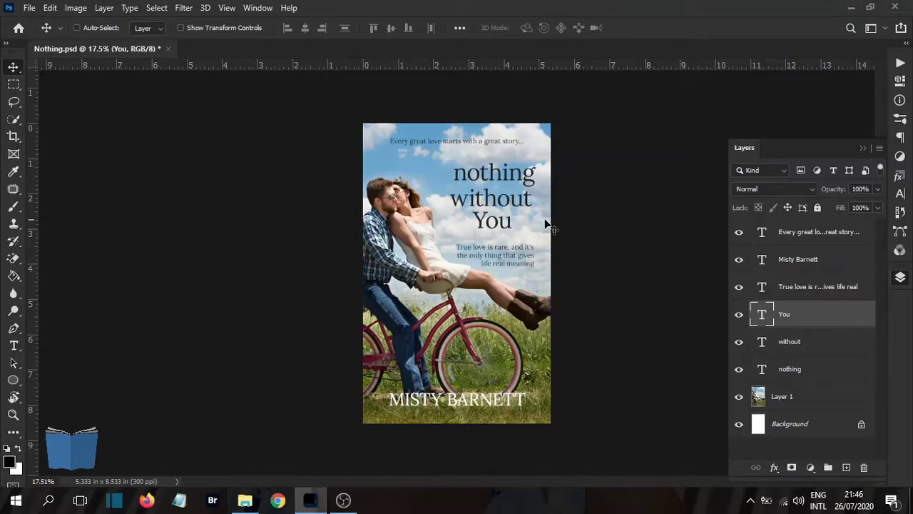
{"action": "double_click", "coordinate": [762, 315]}
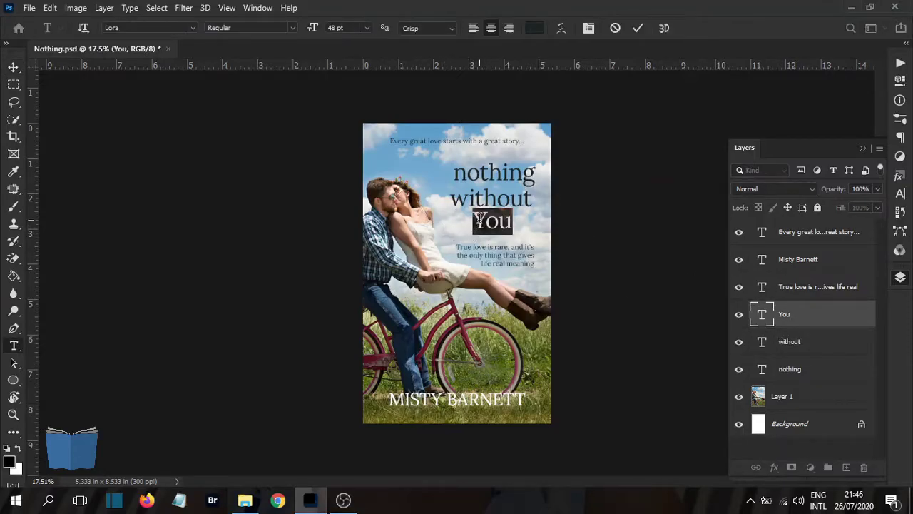
{"action": "left_click_drag", "start_coordinate": [488, 219], "coordinate": [474, 217]}
{"action": "type", "text": "y"}
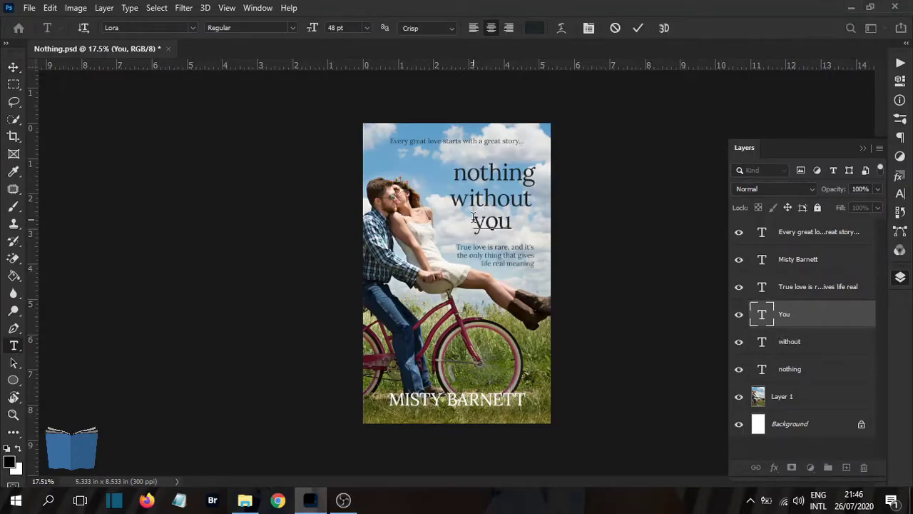
{"action": "left_click", "coordinate": [639, 28]}
{"action": "key", "text": "v"}
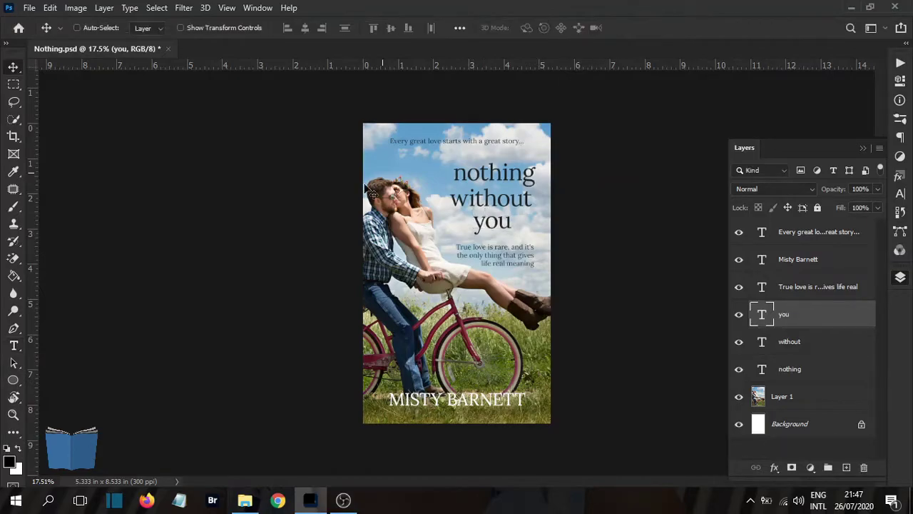
{"action": "left_click", "coordinate": [798, 373]}
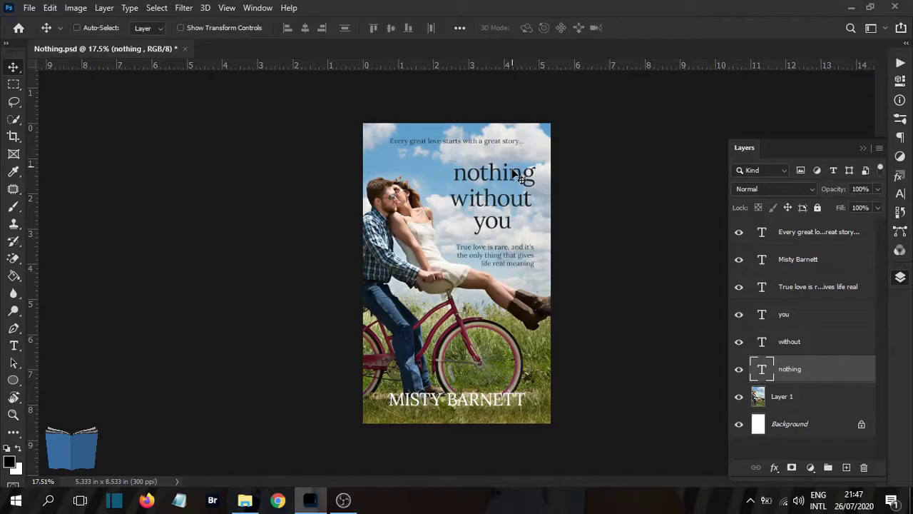
Step: Enlarge 'without' to 65 pt and reposition it within the title block
{"action": "left_click", "coordinate": [799, 346]}
{"action": "left_click", "coordinate": [900, 193]}
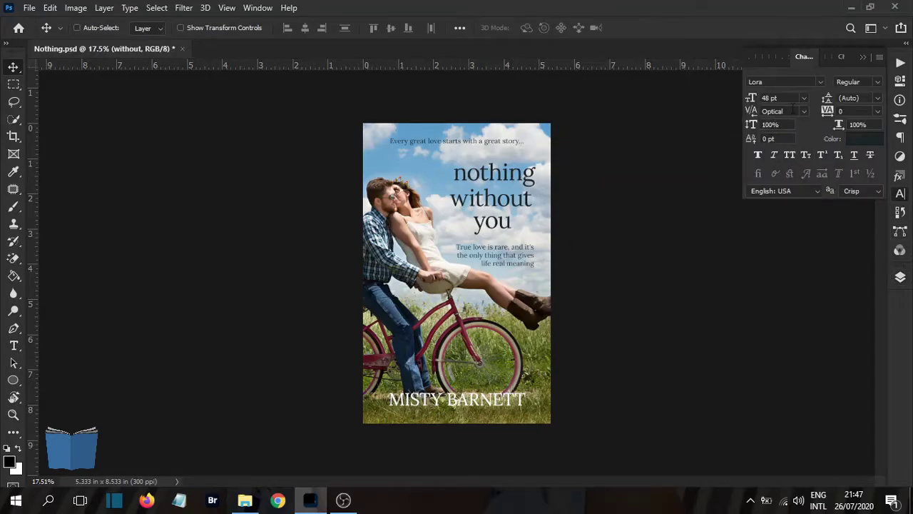
{"action": "left_click", "coordinate": [803, 97]}
{"action": "left_click", "coordinate": [785, 257]}
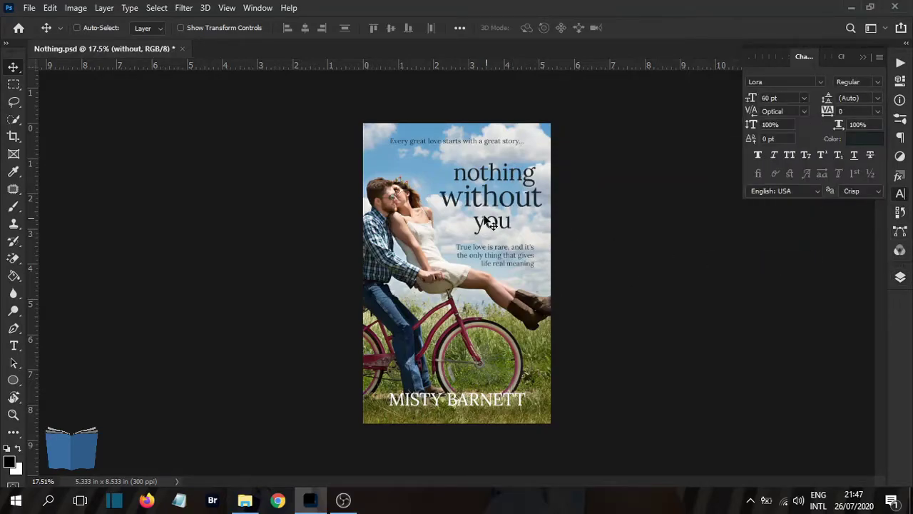
{"action": "left_click_drag", "start_coordinate": [533, 202], "coordinate": [657, 174]}
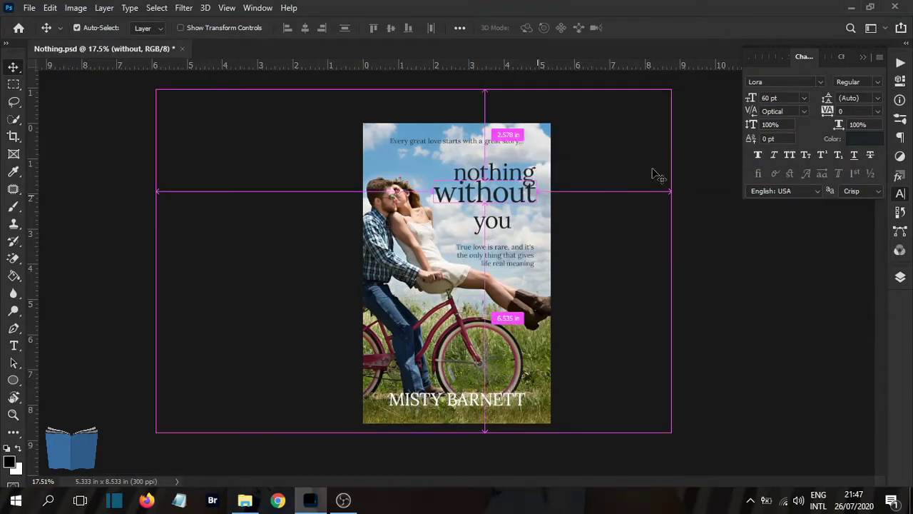
{"action": "left_click_drag", "start_coordinate": [753, 99], "coordinate": [754, 97]}
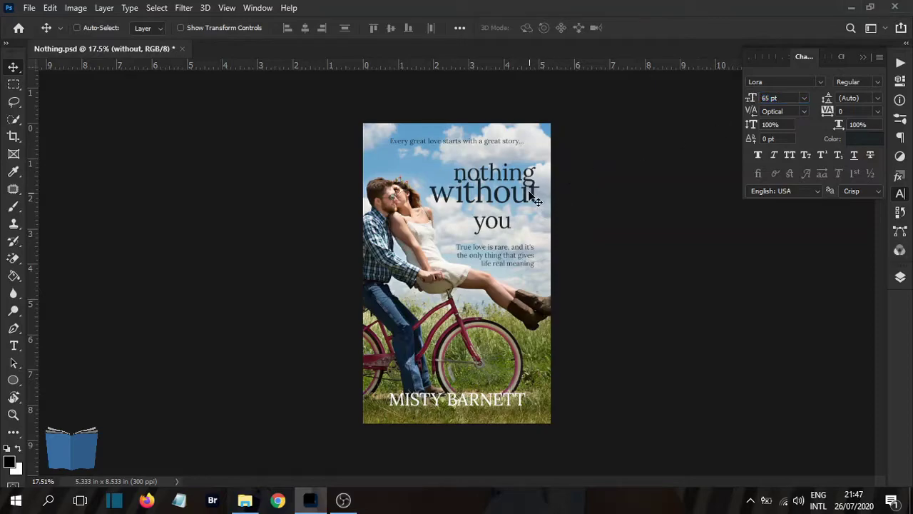
{"action": "left_click_drag", "start_coordinate": [534, 194], "coordinate": [531, 194]}
Step: Move 'you' up closer to 'without' and check the font size of 'without'
{"action": "left_click", "coordinate": [901, 277]}
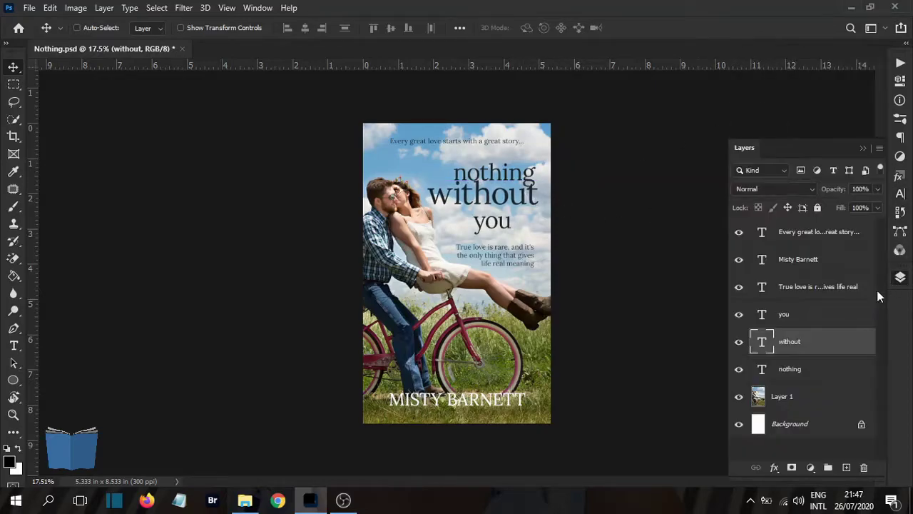
{"action": "left_click", "coordinate": [783, 316]}
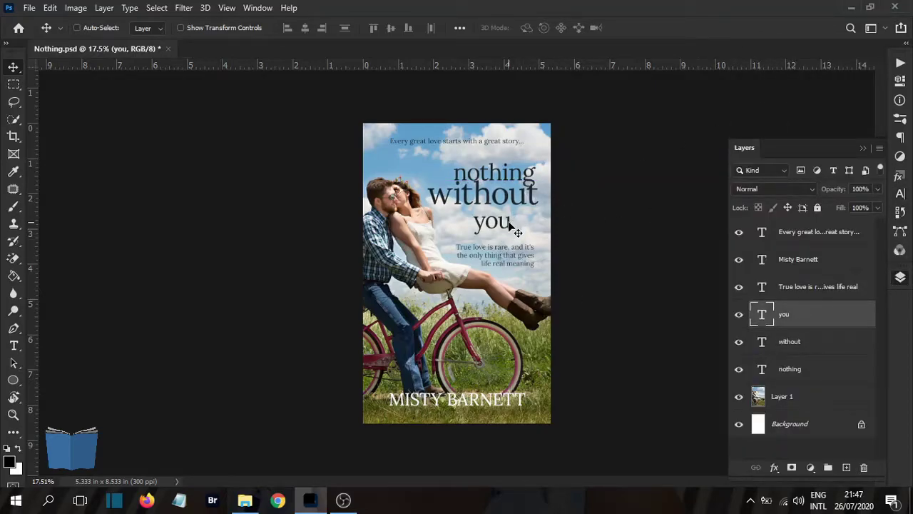
{"action": "left_click_drag", "start_coordinate": [506, 225], "coordinate": [497, 217]}
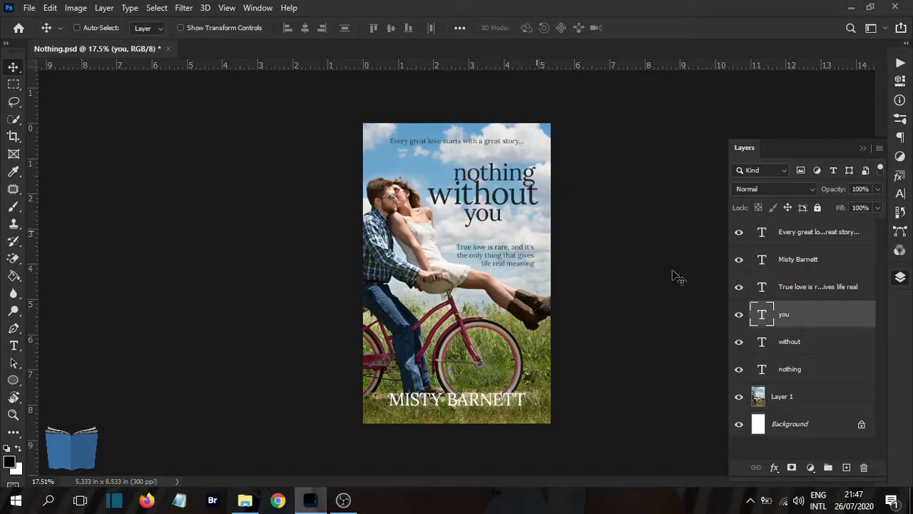
{"action": "left_click", "coordinate": [810, 342]}
{"action": "left_click", "coordinate": [900, 193]}
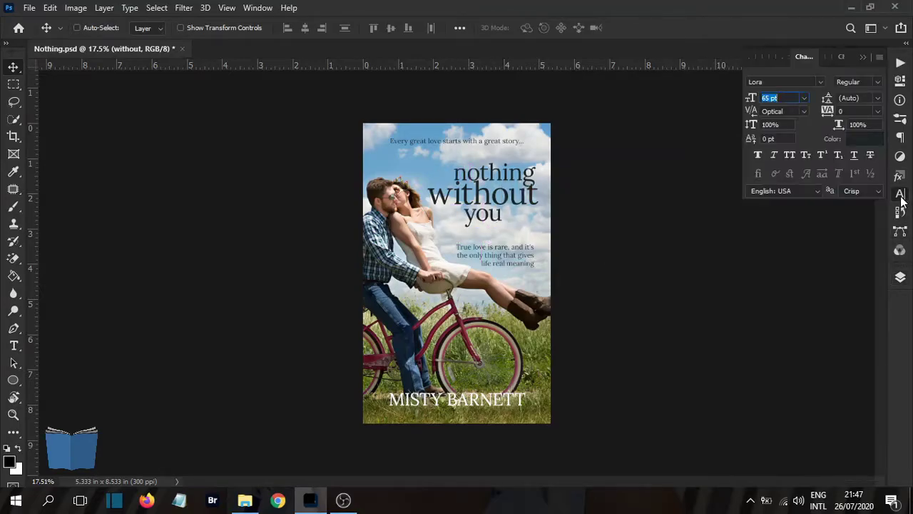
{"action": "left_click", "coordinate": [901, 282]}
Step: Set 'you' to 65 pt and place it snugly beneath 'without'
{"action": "left_click", "coordinate": [816, 314]}
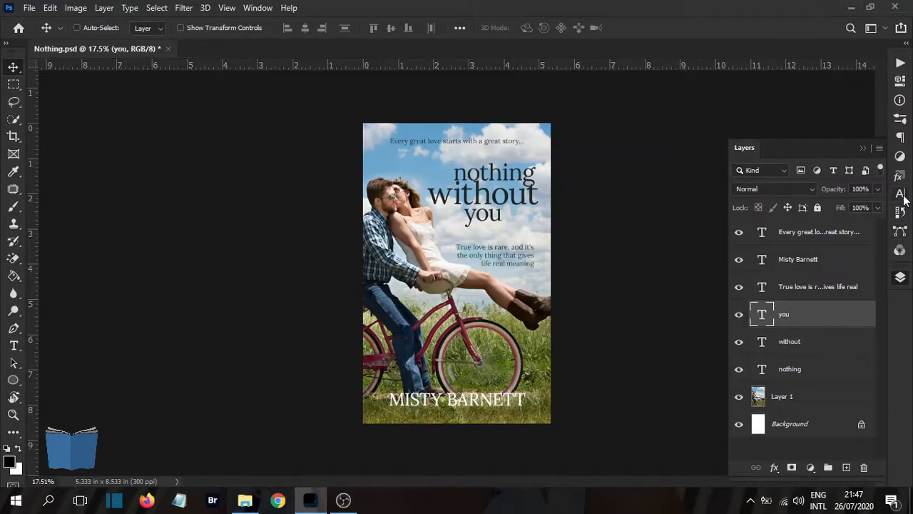
{"action": "left_click", "coordinate": [900, 194]}
{"action": "type", "text": "65"}
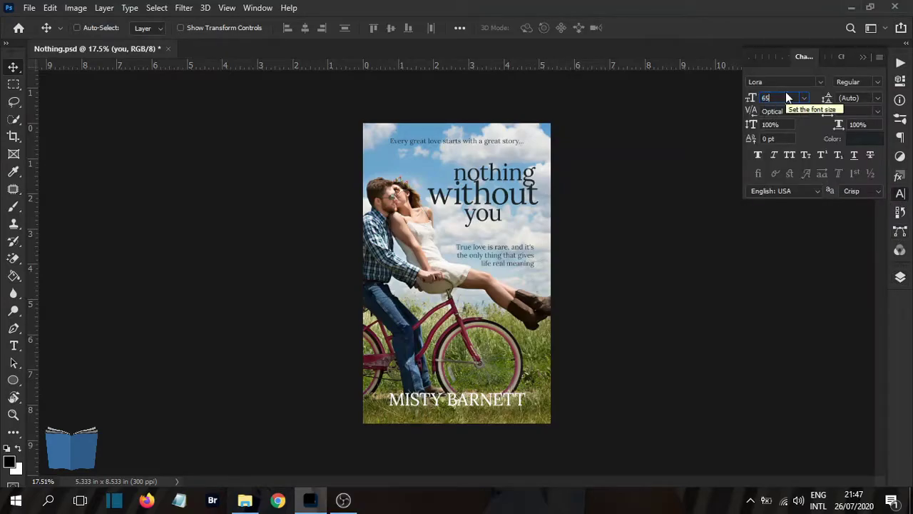
{"action": "key", "text": "Return"}
{"action": "left_click_drag", "start_coordinate": [500, 210], "coordinate": [503, 216]}
{"action": "key", "text": "ctrl"}
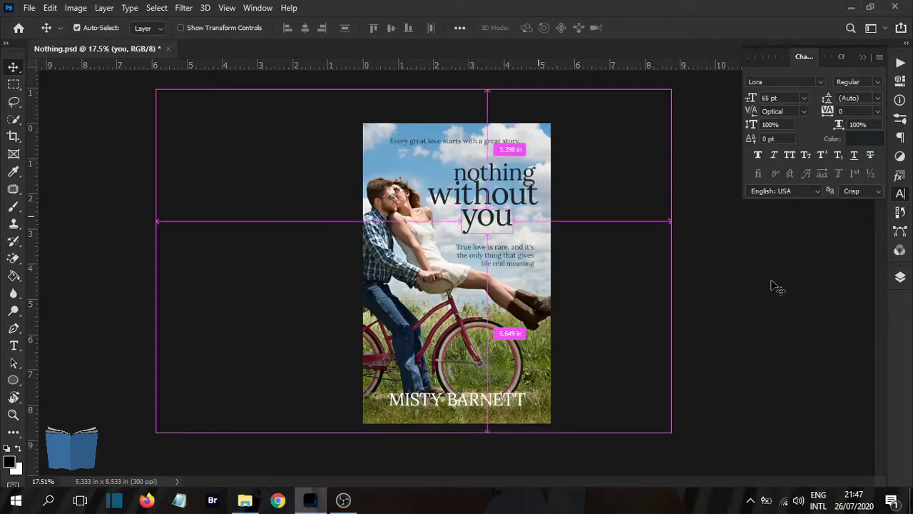
{"action": "left_click", "coordinate": [901, 278]}
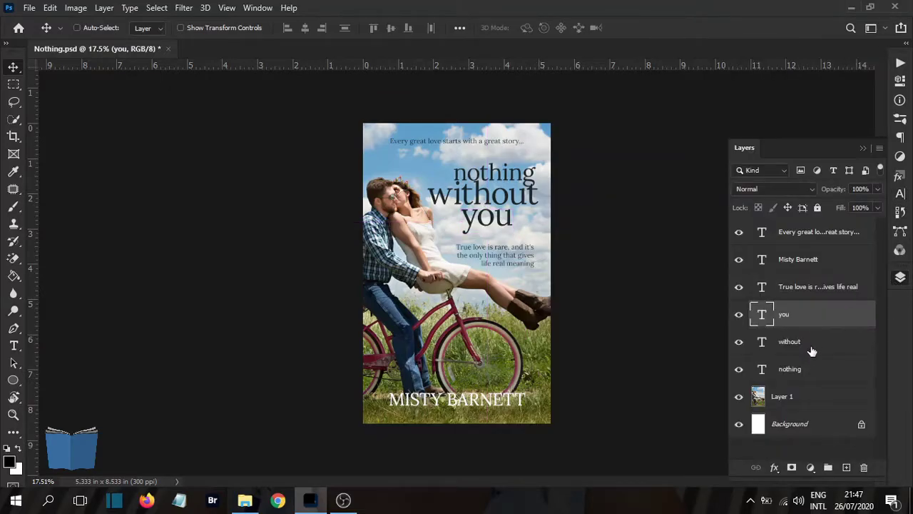
{"action": "left_click", "coordinate": [815, 350]}
{"action": "left_click", "coordinate": [820, 374]}
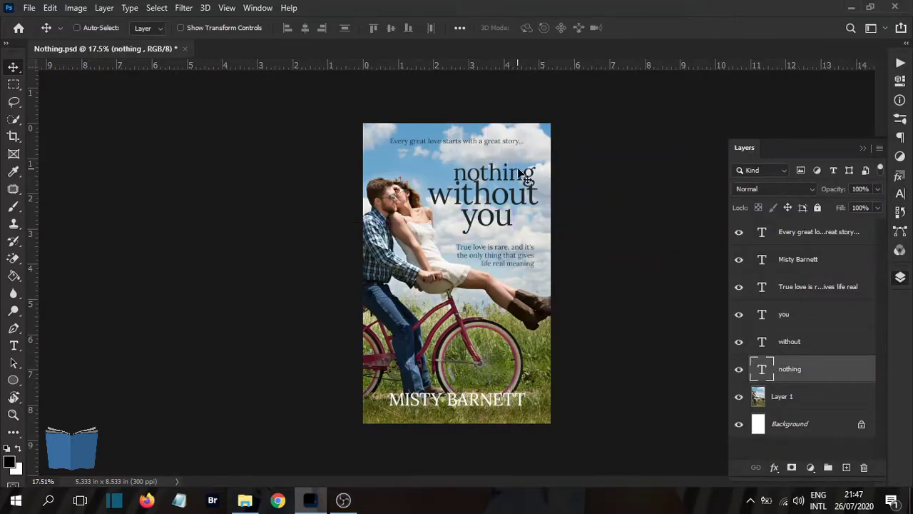
Step: Centre 'nothing' above 'without' and select both the 'without' and 'you' layers
{"action": "left_click_drag", "start_coordinate": [525, 175], "coordinate": [508, 168]}
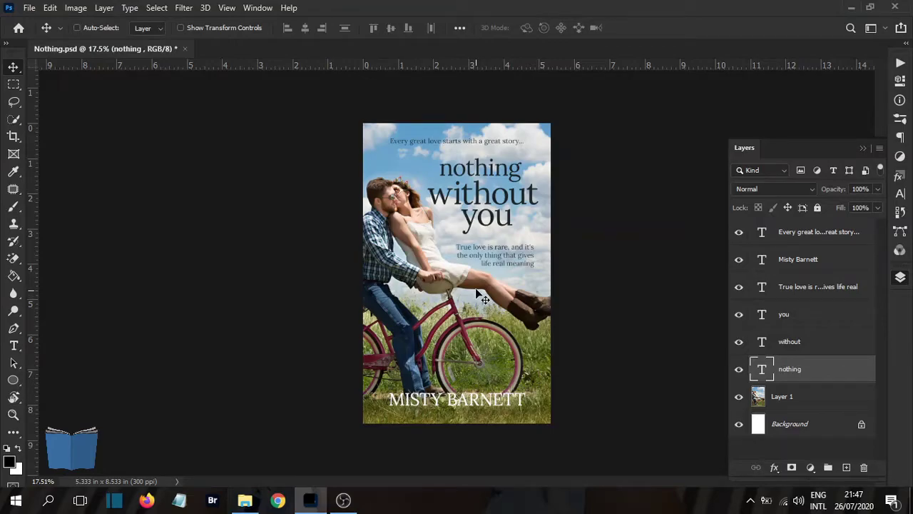
{"action": "left_click", "coordinate": [818, 347]}
{"action": "left_click", "coordinate": [828, 335], "text": "ctrl"}
{"action": "left_click", "coordinate": [900, 193]}
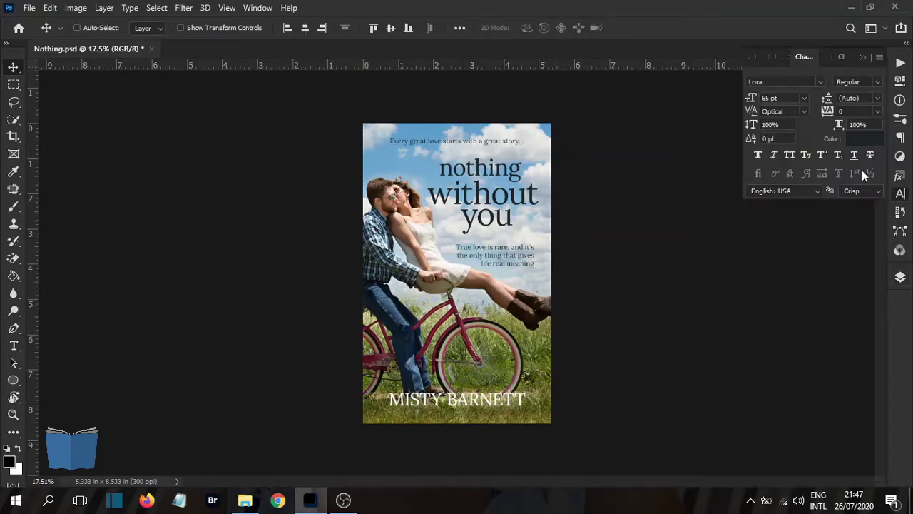
{"action": "left_click", "coordinate": [860, 142]}
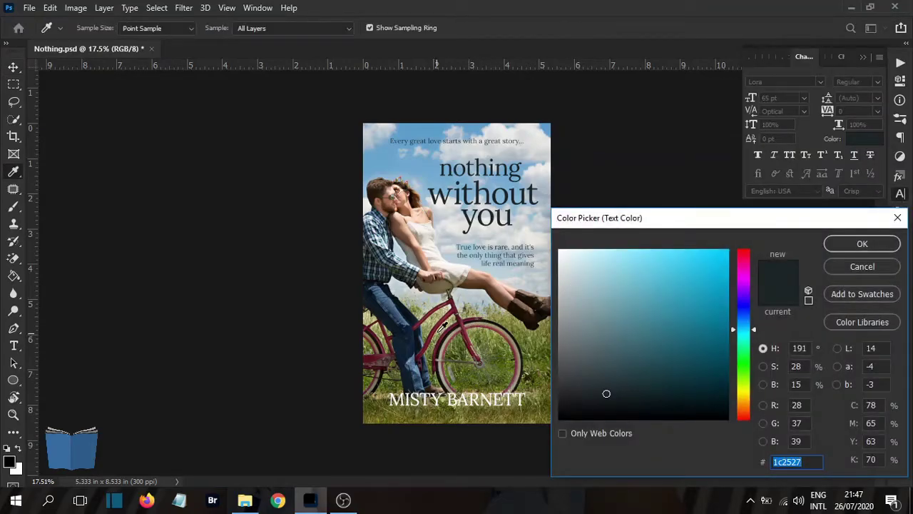
Step: Sample the bike's red and refine it into crimson #a80d40 for 'without you'
{"action": "left_click", "coordinate": [450, 328]}
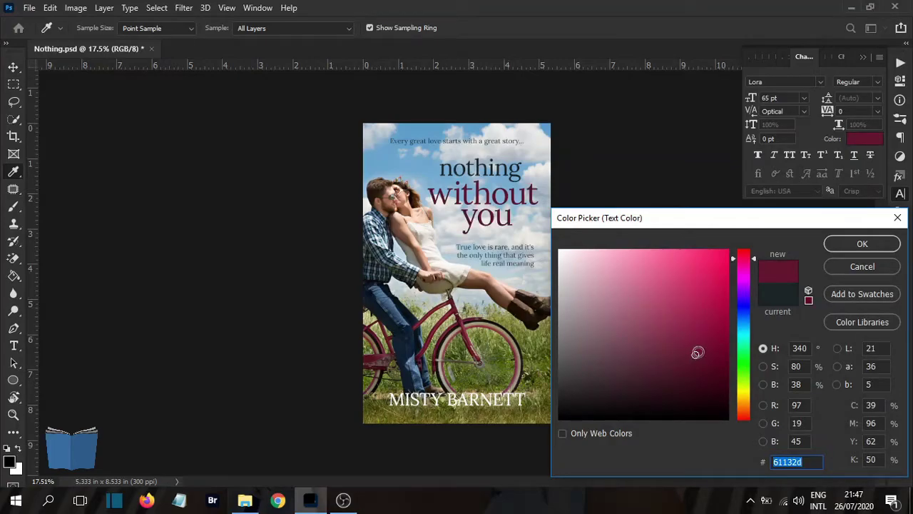
{"action": "left_click", "coordinate": [697, 329]}
{"action": "left_click", "coordinate": [696, 328]}
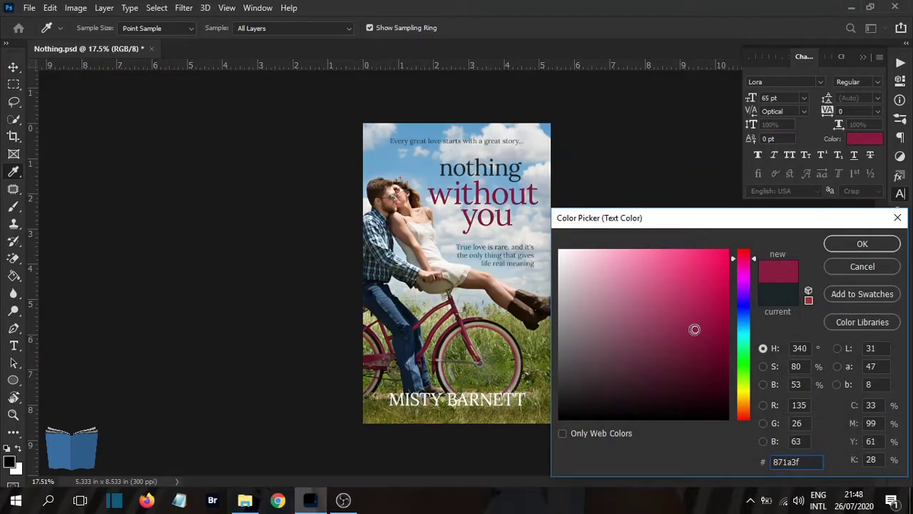
{"action": "left_click_drag", "start_coordinate": [692, 329], "coordinate": [713, 314]}
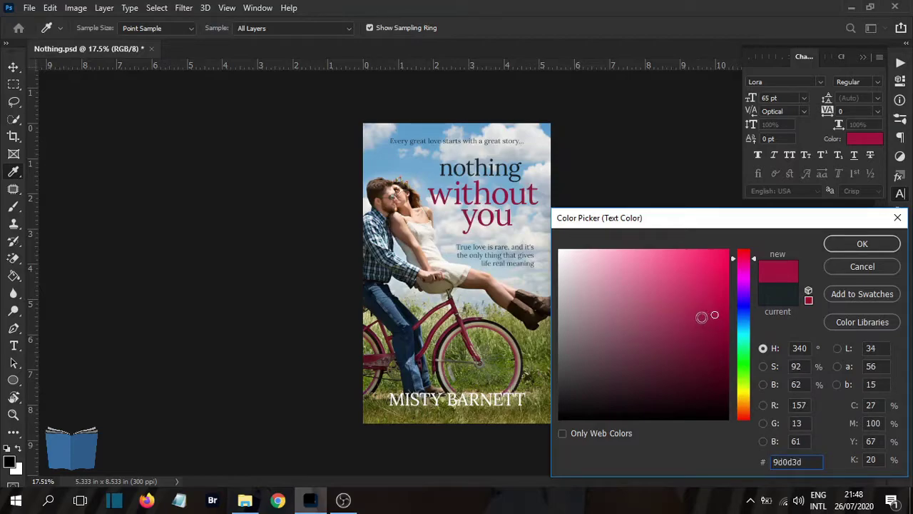
{"action": "left_click", "coordinate": [714, 307]}
{"action": "left_click", "coordinate": [715, 312]}
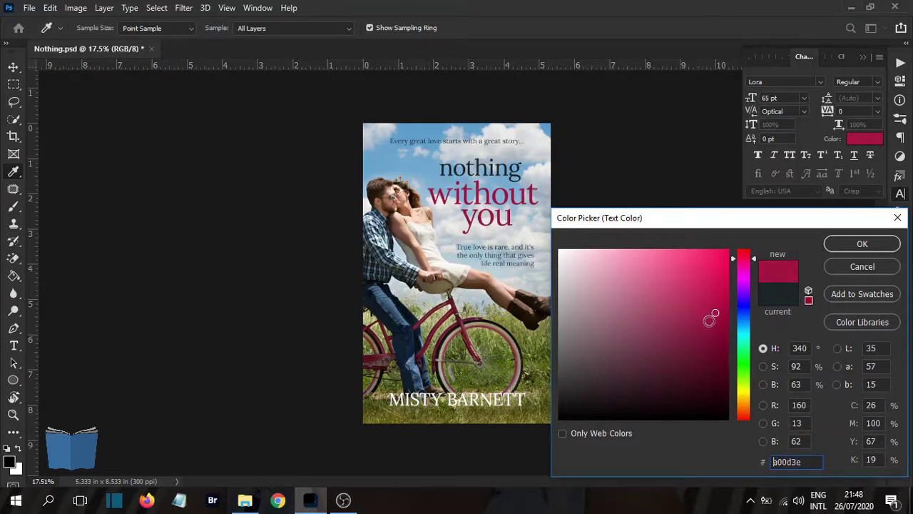
{"action": "left_click", "coordinate": [715, 308]}
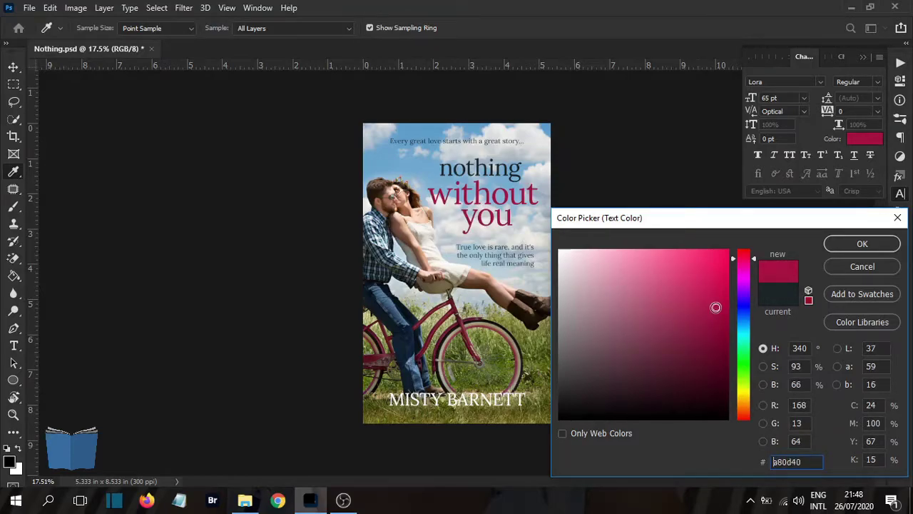
{"action": "left_click", "coordinate": [840, 244]}
Step: Sample the photo and adjust the 'nothing' text colour to dark olive #131d06
{"action": "key", "text": "v"}
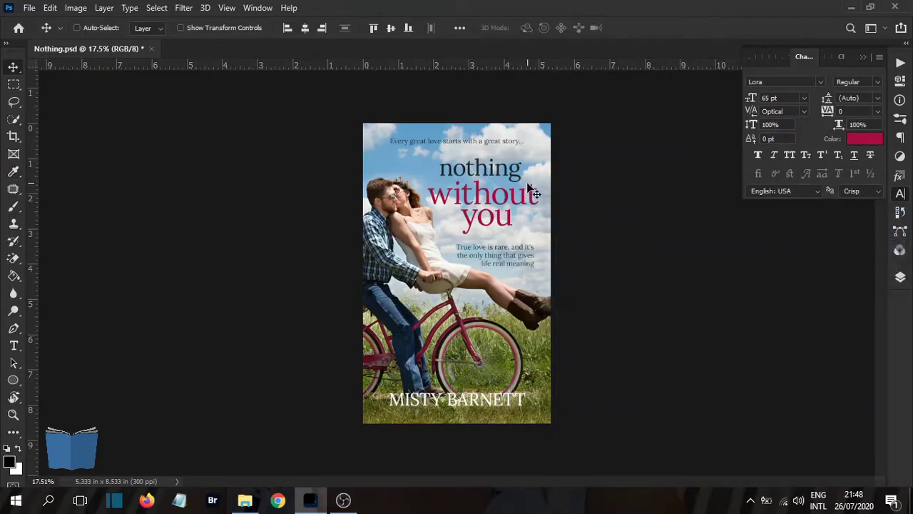
{"action": "left_click", "coordinate": [899, 277]}
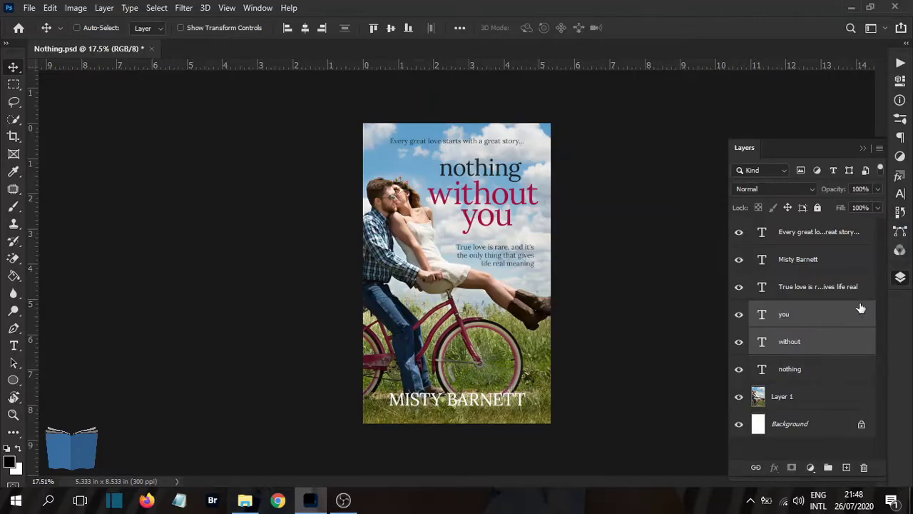
{"action": "left_click", "coordinate": [820, 368]}
{"action": "left_click", "coordinate": [900, 193]}
{"action": "left_click", "coordinate": [858, 143]}
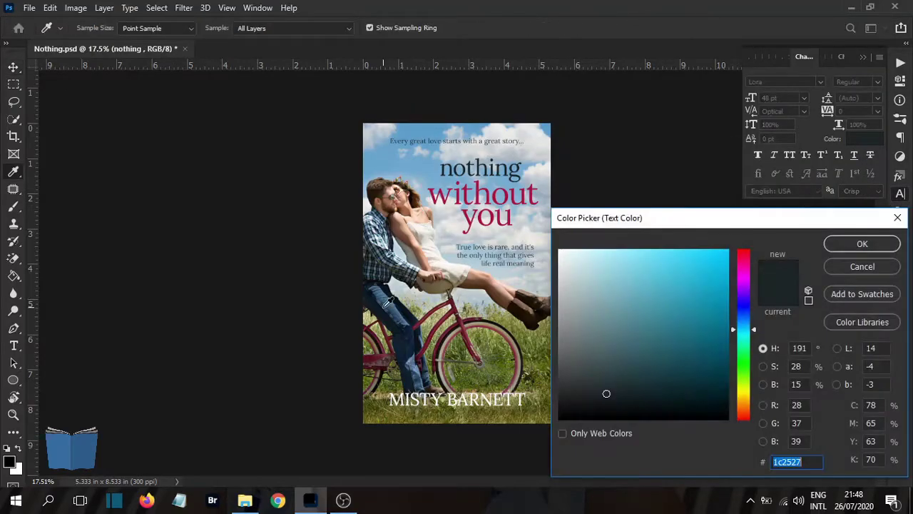
{"action": "left_click", "coordinate": [530, 376]}
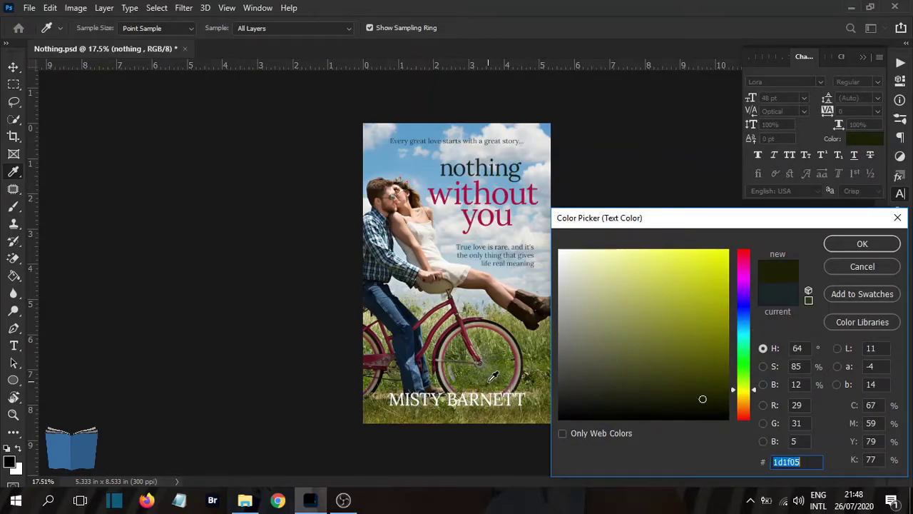
{"action": "left_click", "coordinate": [701, 403]}
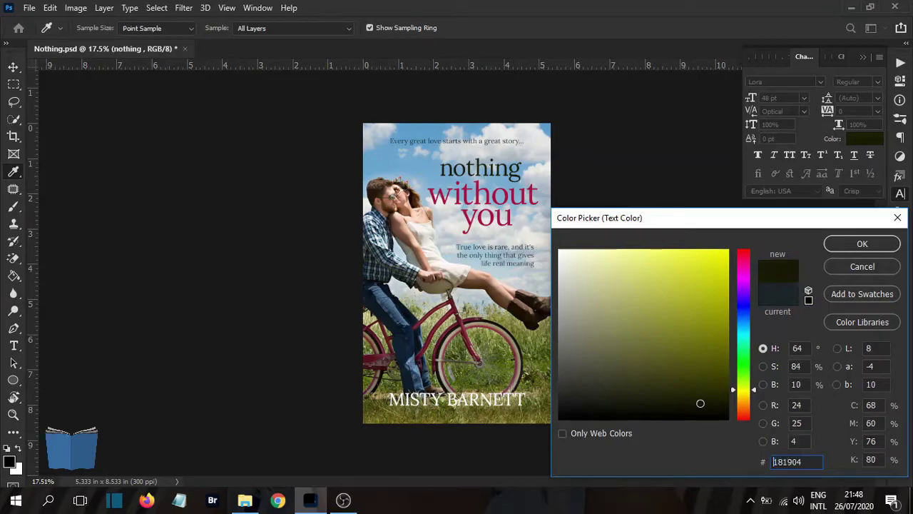
{"action": "mouse_move", "coordinate": [701, 403]}
{"action": "left_mouse_down"}
{"action": "mouse_move", "coordinate": [692, 403]}
{"action": "mouse_move", "coordinate": [734, 378]}
{"action": "left_mouse_up"}
{"action": "left_click", "coordinate": [734, 385]}
{"action": "left_click_drag", "start_coordinate": [703, 404], "coordinate": [692, 400]}
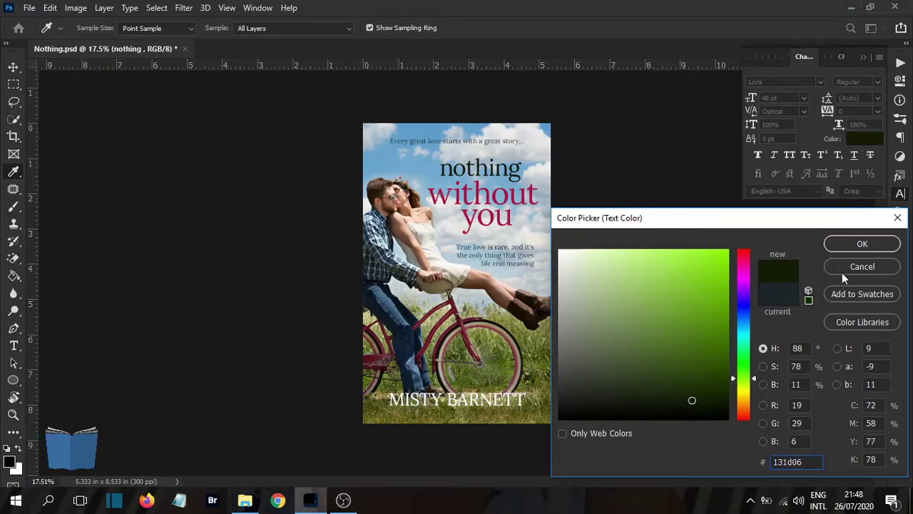
{"action": "left_click", "coordinate": [862, 243]}
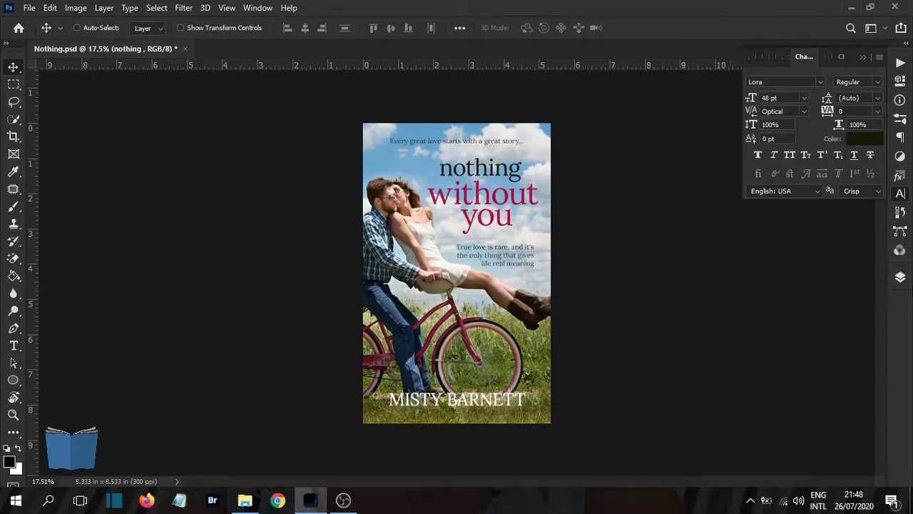
{"action": "left_click", "coordinate": [503, 203], "text": "ctrl"}
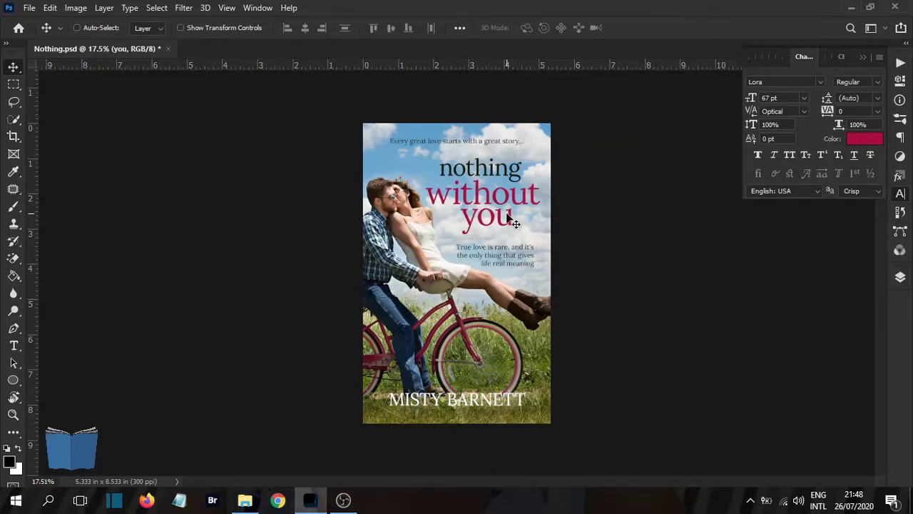
Step: Shift the 'True love is rare' tagline slightly right, nudge the top line, and save
{"action": "left_click", "coordinate": [900, 277]}
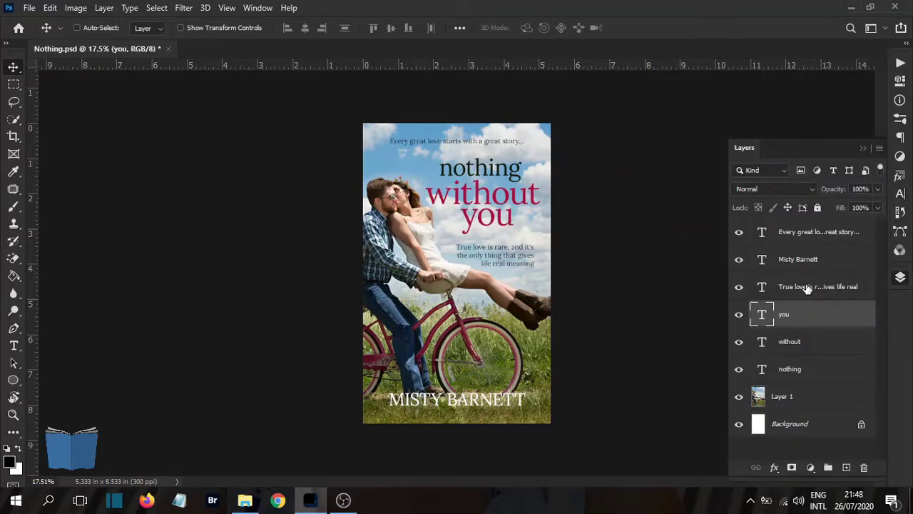
{"action": "left_click", "coordinate": [806, 288]}
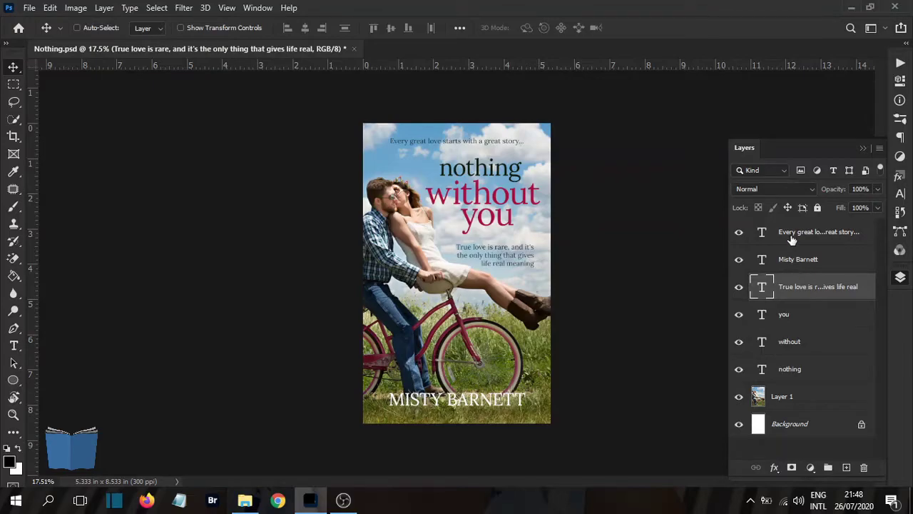
{"action": "left_click_drag", "start_coordinate": [544, 264], "coordinate": [548, 260]}
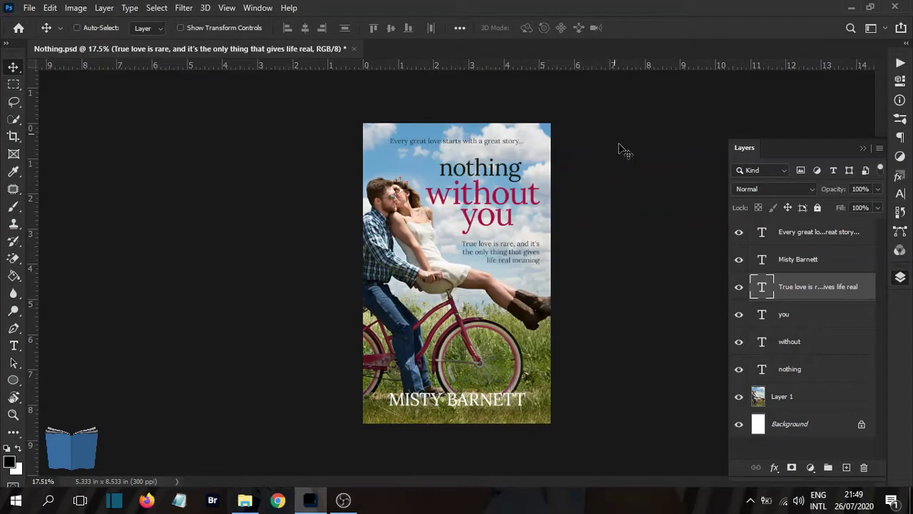
{"action": "left_click", "coordinate": [805, 236]}
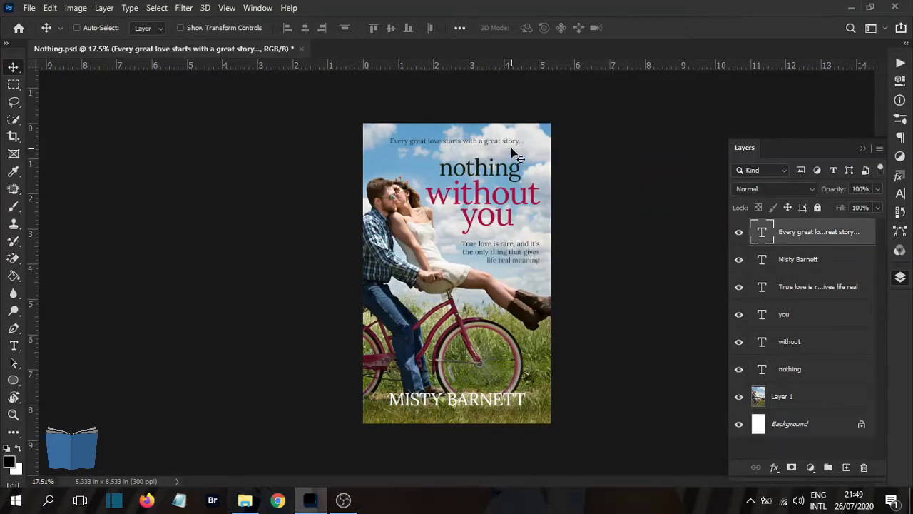
{"action": "left_click_drag", "start_coordinate": [511, 152], "coordinate": [512, 159]}
{"action": "key", "text": "ctrl+s"}
Step: Set the 'Every great love' top line to 16 pt with Optical kerning
{"action": "left_click", "coordinate": [902, 194]}
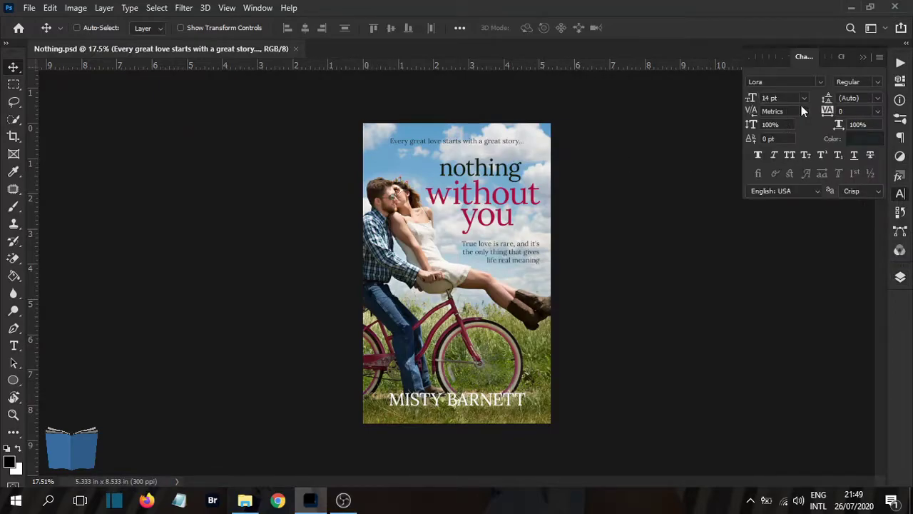
{"action": "left_click", "coordinate": [805, 111]}
{"action": "left_click", "coordinate": [800, 133]}
{"action": "left_click", "coordinate": [804, 98]}
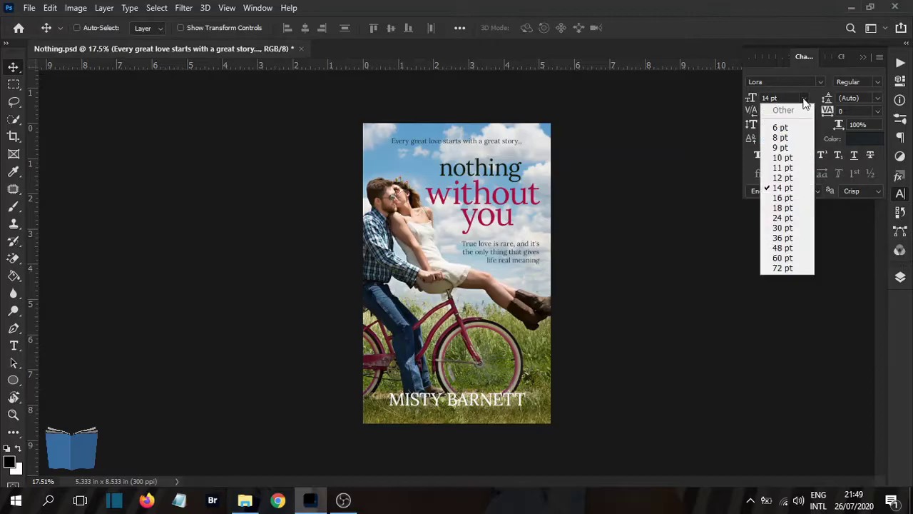
{"action": "left_click", "coordinate": [789, 196]}
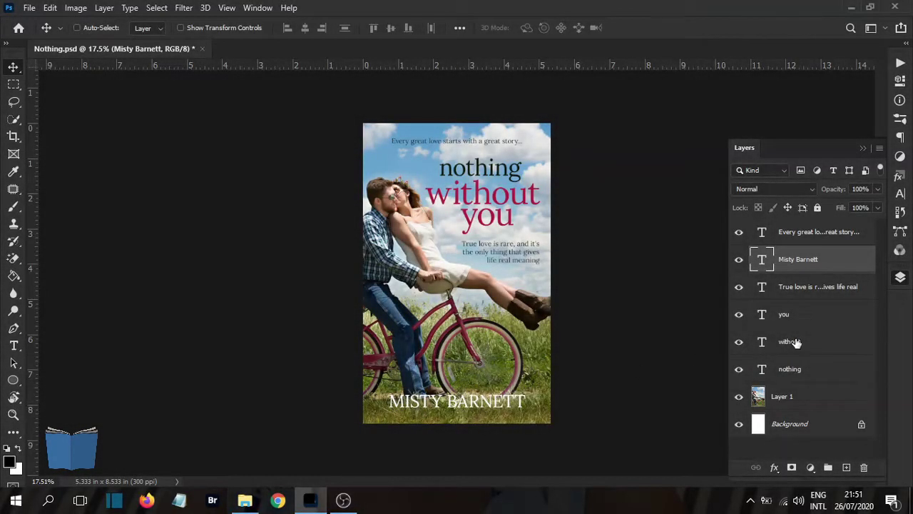
Step: Drag the author layer to the top of the stack and change its font from Lora to Antonio Regular
{"action": "mouse_move", "coordinate": [813, 259]}
{"action": "left_mouse_down"}
{"action": "mouse_move", "coordinate": [812, 235]}
{"action": "mouse_move", "coordinate": [811, 244]}
{"action": "left_mouse_up"}
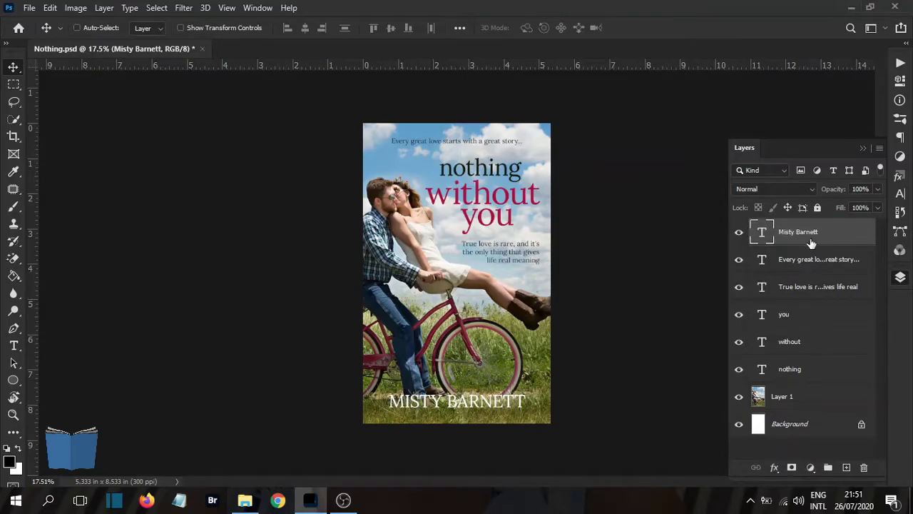
{"action": "left_click", "coordinate": [900, 199]}
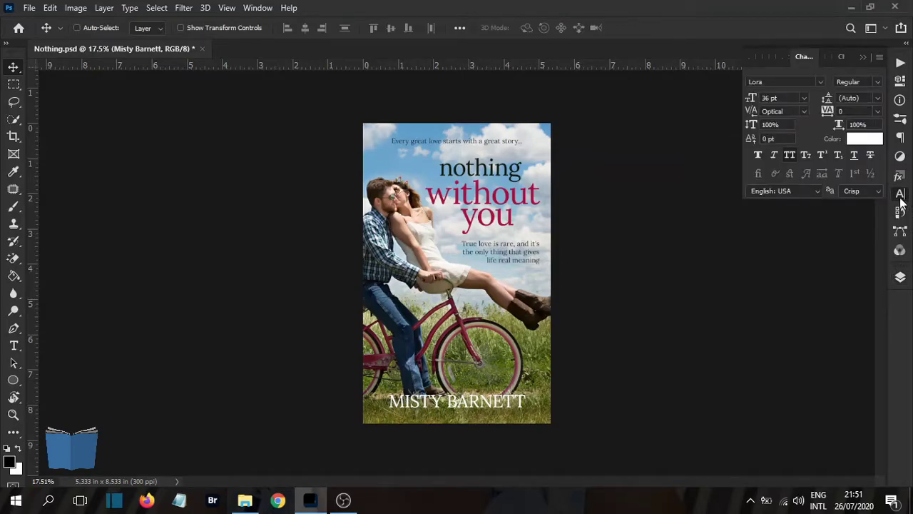
{"action": "left_click", "coordinate": [820, 82]}
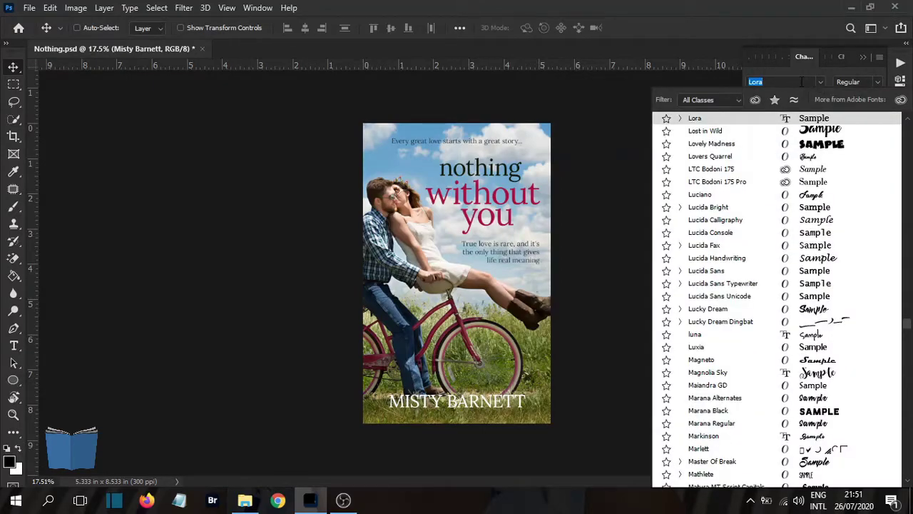
{"action": "type", "text": "ant"}
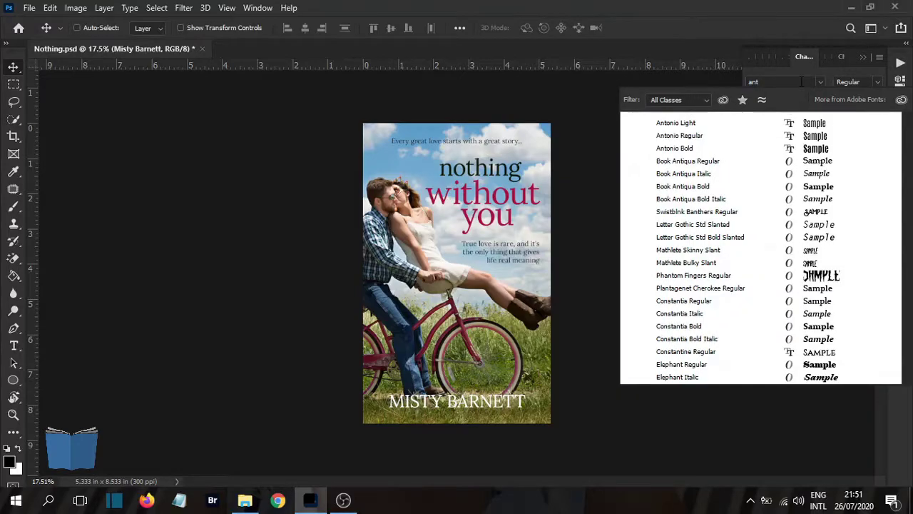
{"action": "type", "text": "onio"}
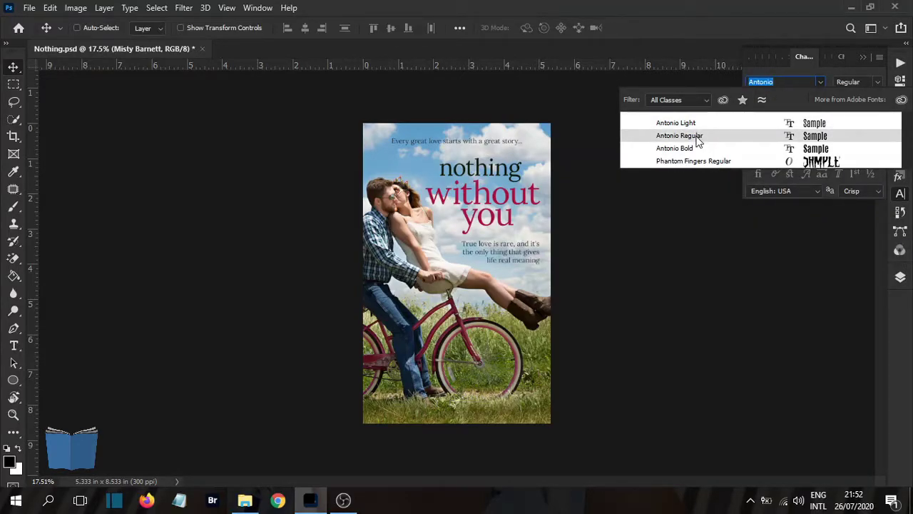
{"action": "left_click", "coordinate": [698, 141]}
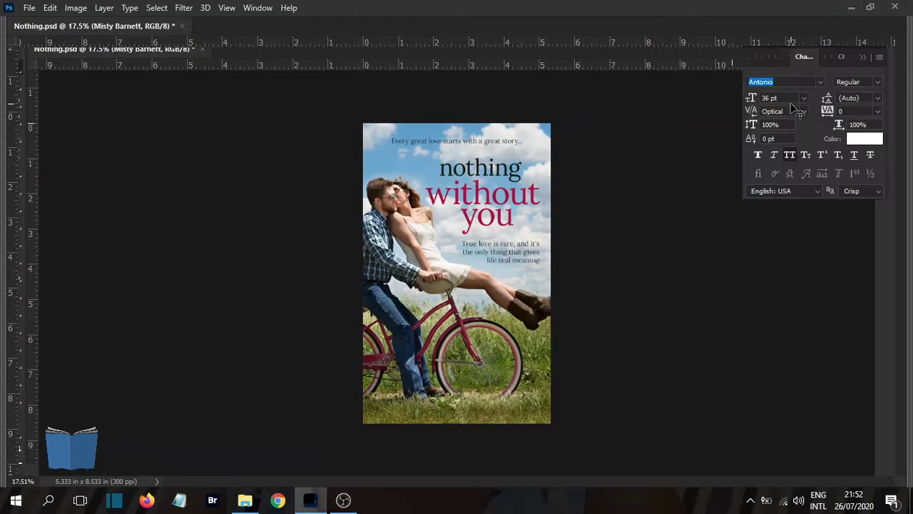
Step: Set the author name to 24 pt with wider tracking and move it slightly lower
{"action": "left_click", "coordinate": [804, 98]}
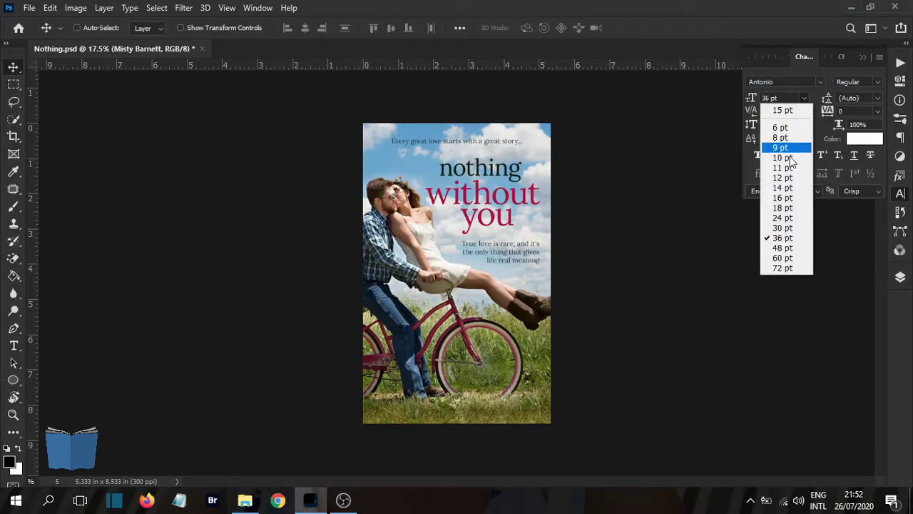
{"action": "left_click", "coordinate": [788, 209]}
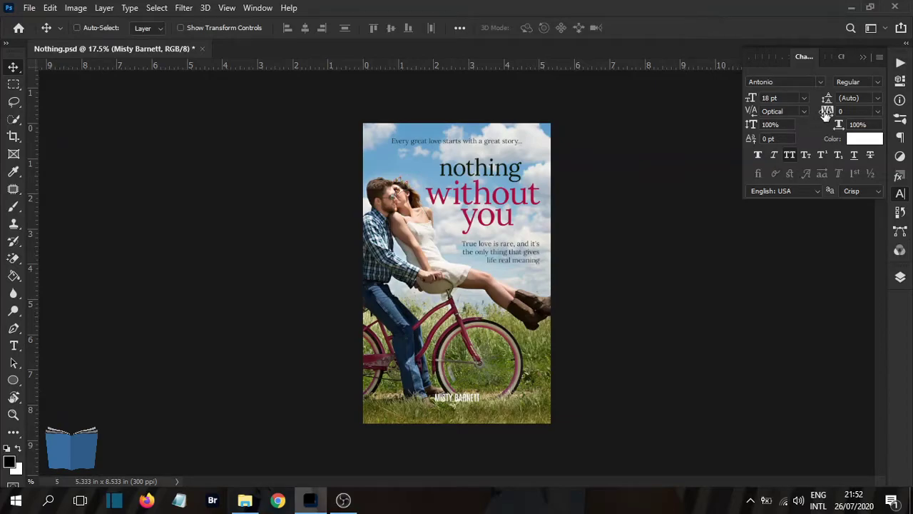
{"action": "left_click_drag", "start_coordinate": [825, 111], "coordinate": [827, 111]}
{"action": "left_click", "coordinate": [804, 98]}
{"action": "left_click", "coordinate": [787, 218]}
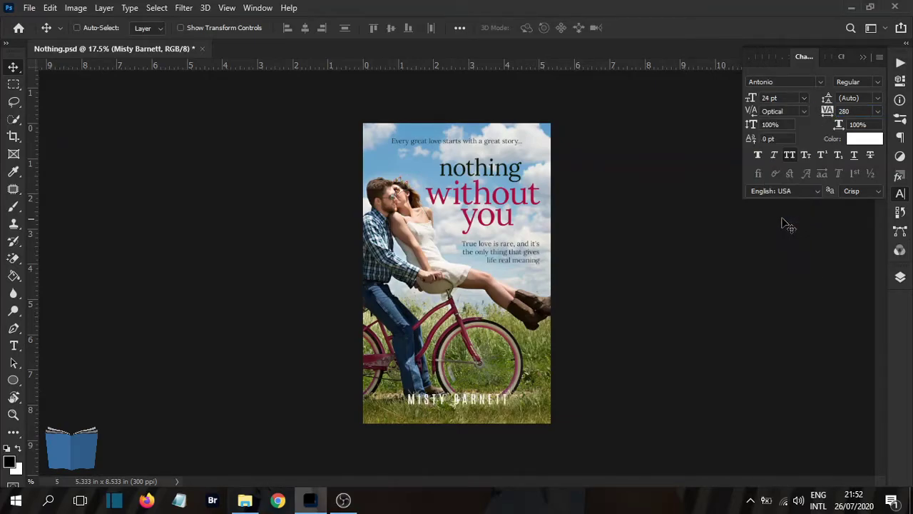
{"action": "left_click_drag", "start_coordinate": [491, 358], "coordinate": [490, 364]}
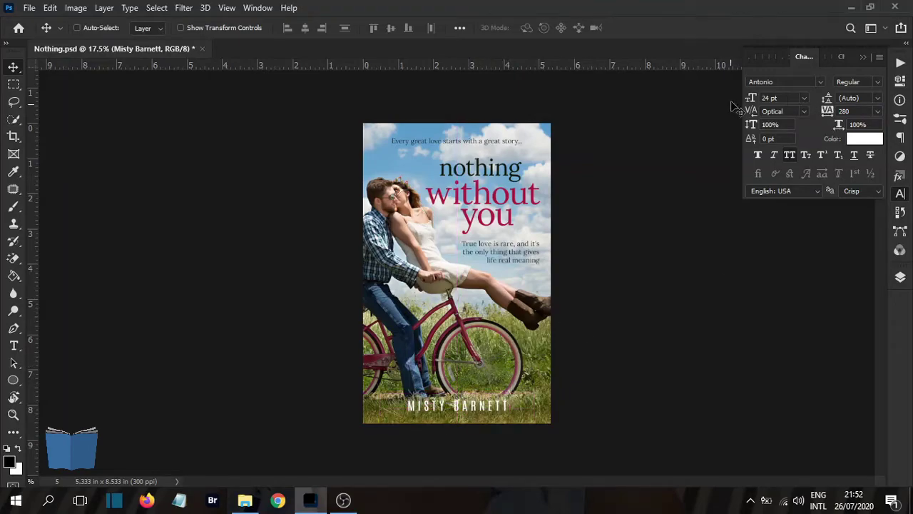
Step: Scrub the author name up to 30 pt with tracking widened to about 400
{"action": "left_click_drag", "start_coordinate": [753, 102], "coordinate": [753, 102]}
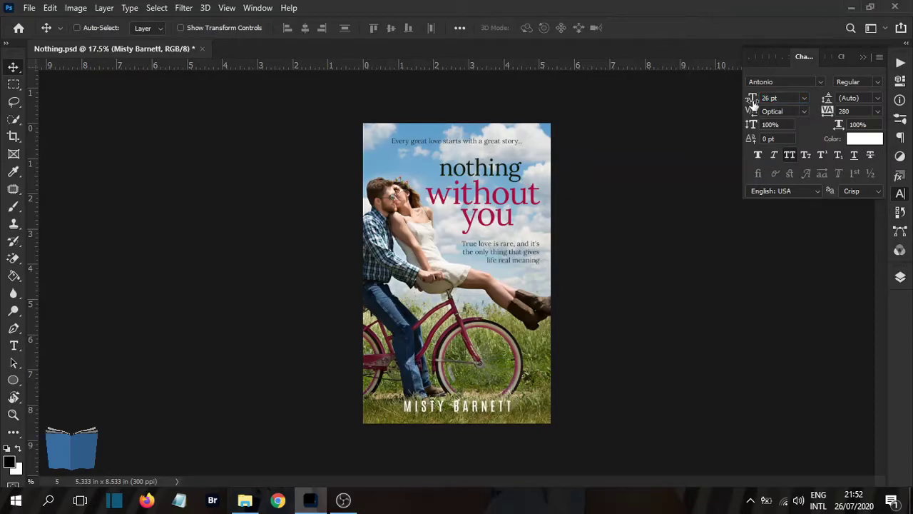
{"action": "left_click_drag", "start_coordinate": [827, 111], "coordinate": [837, 111]}
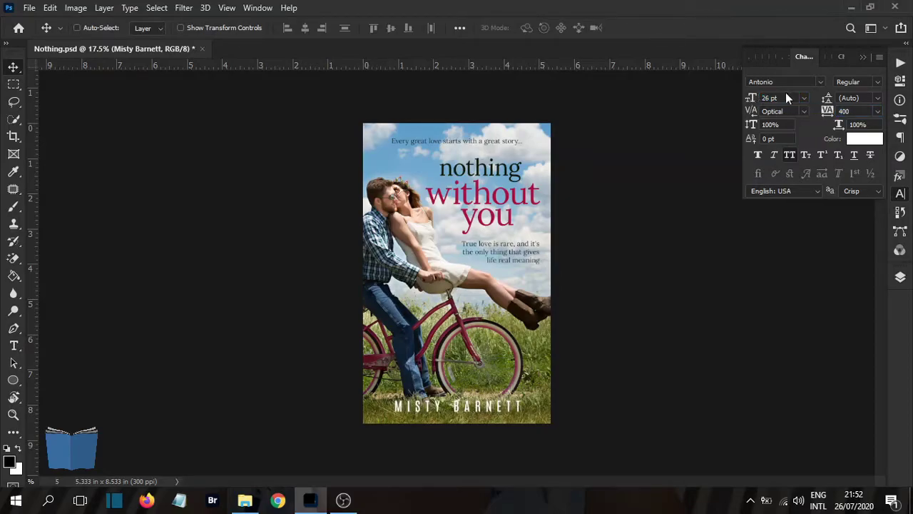
{"action": "left_click_drag", "start_coordinate": [749, 100], "coordinate": [752, 100]}
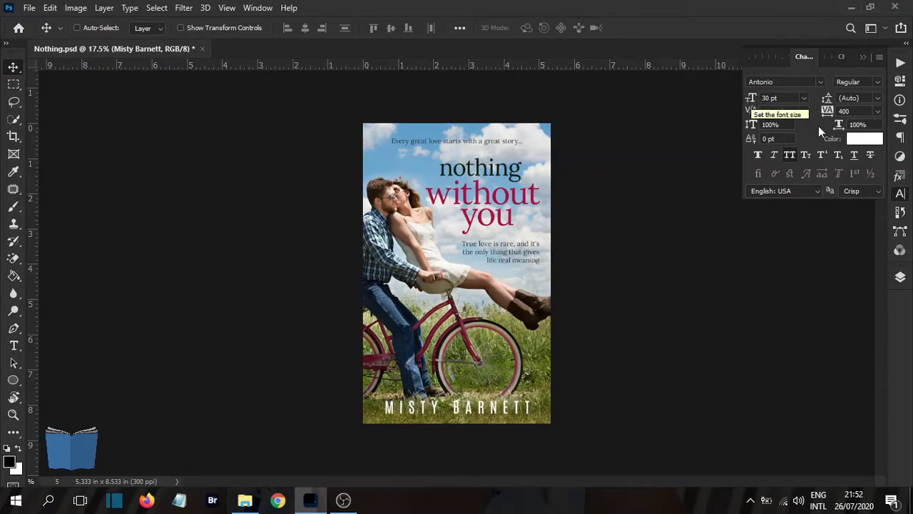
{"action": "left_click_drag", "start_coordinate": [827, 116], "coordinate": [826, 116]}
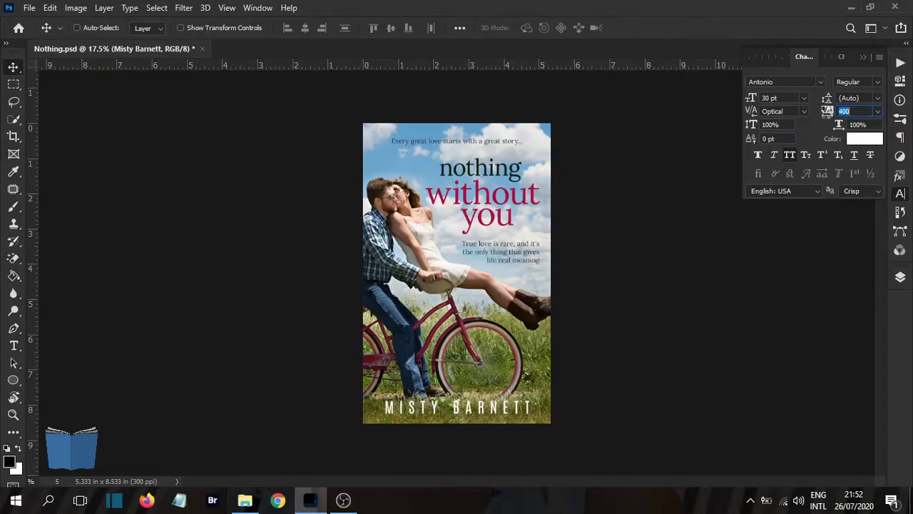
{"action": "left_click", "coordinate": [900, 277]}
{"action": "double_click", "coordinate": [763, 232]}
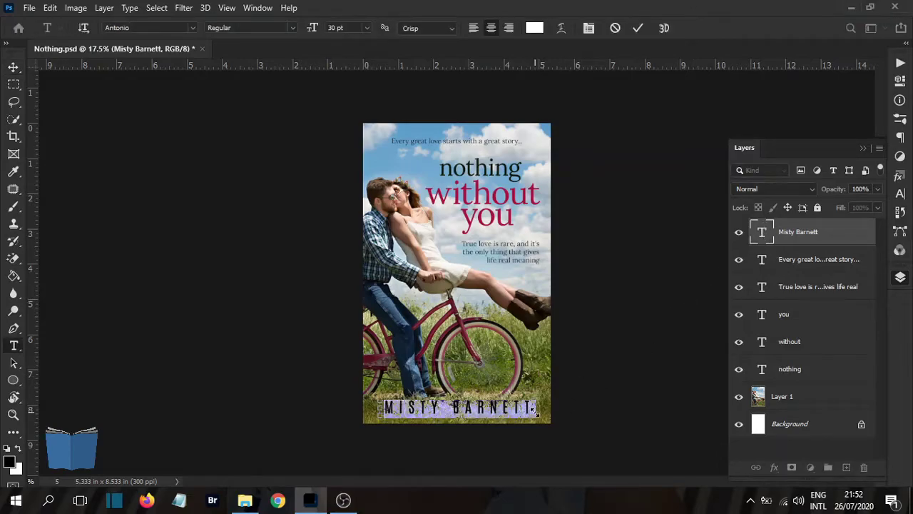
{"action": "left_click_drag", "start_coordinate": [541, 409], "coordinate": [548, 409]}
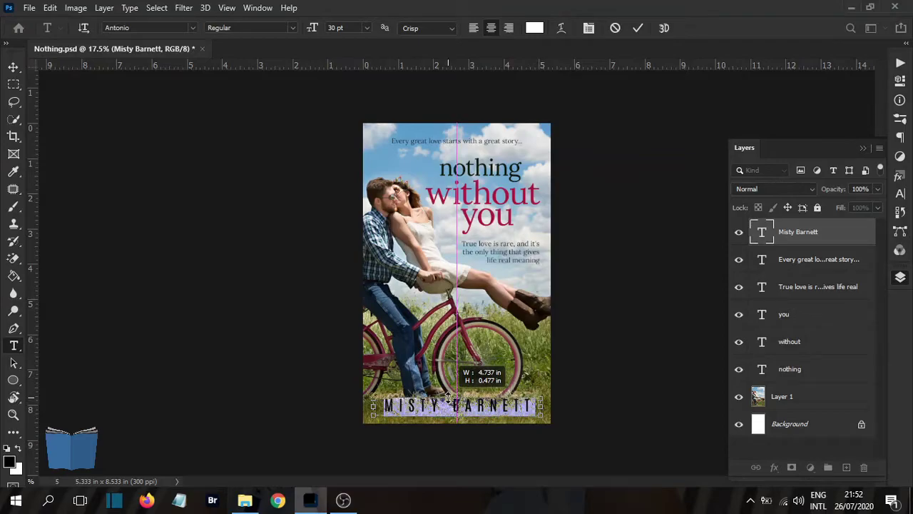
{"action": "left_click", "coordinate": [638, 29]}
{"action": "key", "text": "v"}
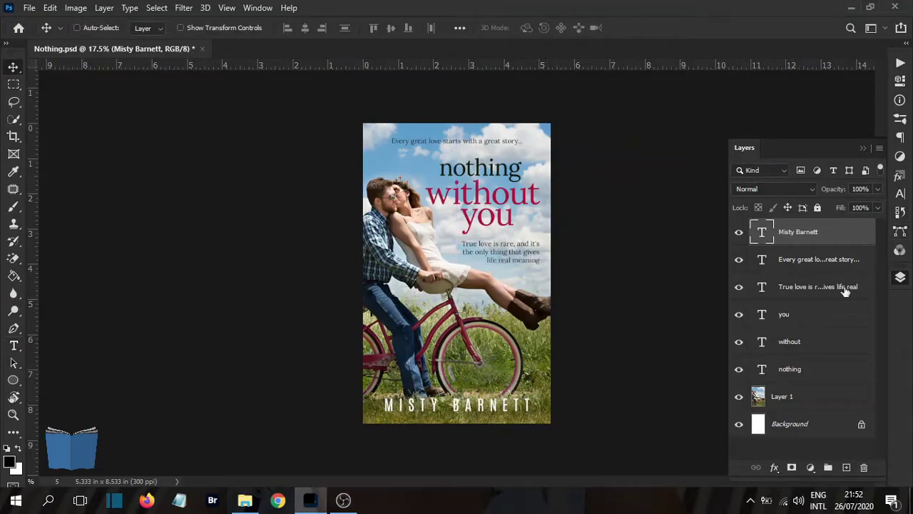
Step: Add a new layer above Layer 1 and choose the foreground-to-transparent gradient preset
{"action": "left_click", "coordinate": [814, 401]}
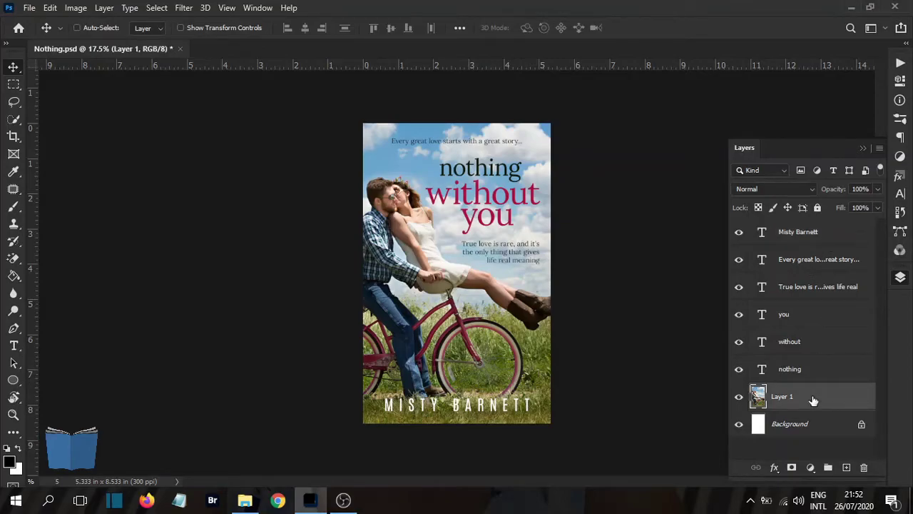
{"action": "left_click", "coordinate": [846, 467]}
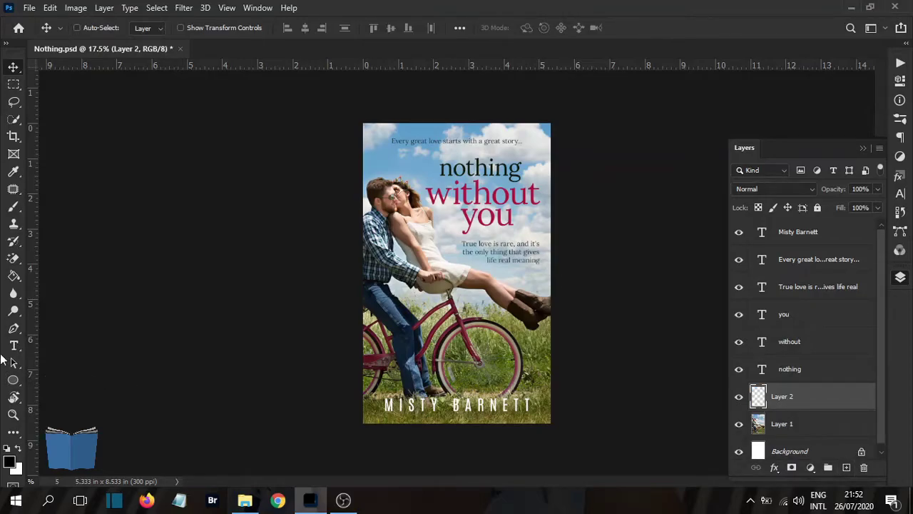
{"action": "left_click", "coordinate": [13, 275]}
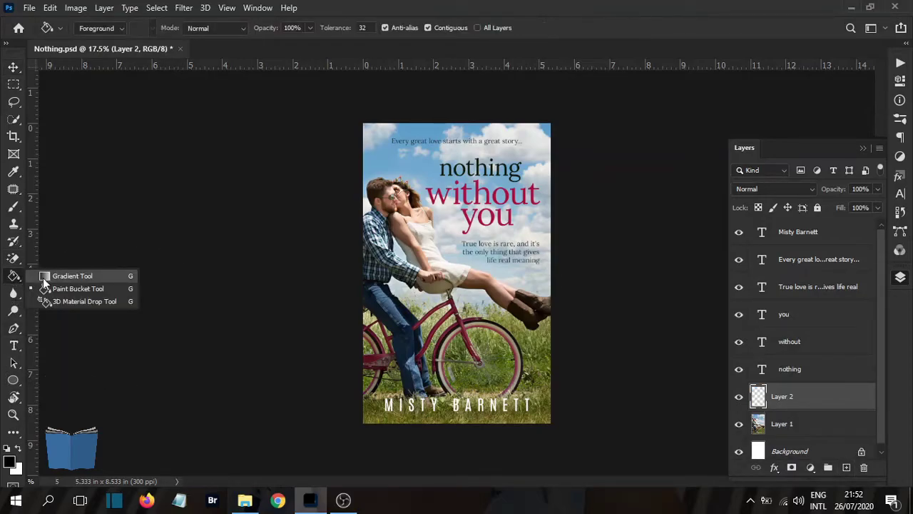
{"action": "left_click", "coordinate": [51, 276]}
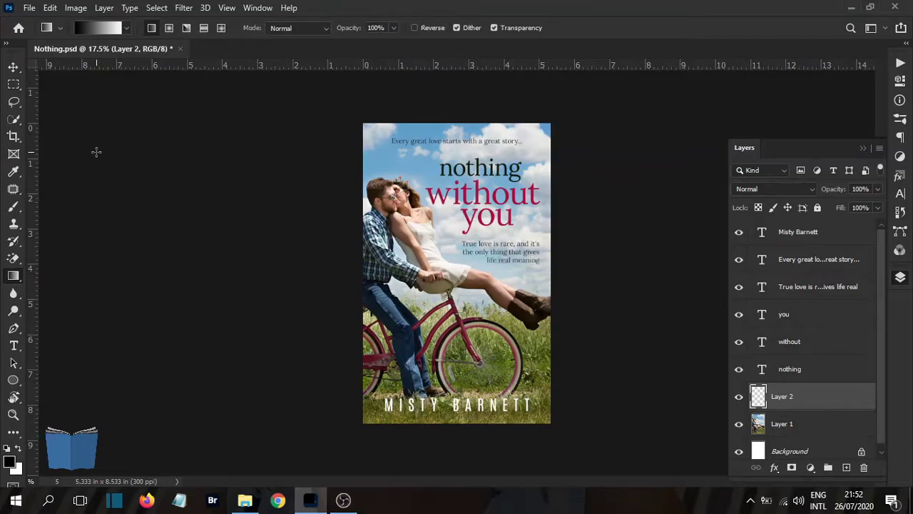
{"action": "left_click", "coordinate": [126, 28]}
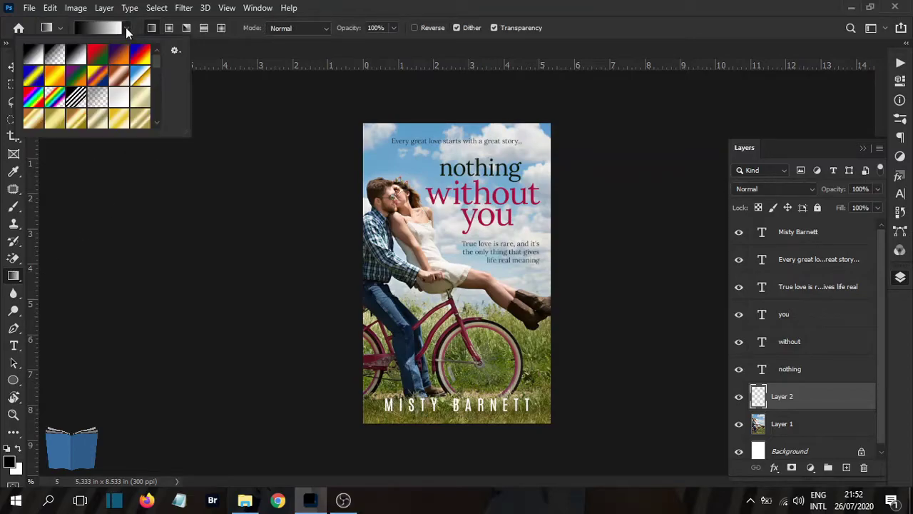
{"action": "left_click", "coordinate": [53, 55]}
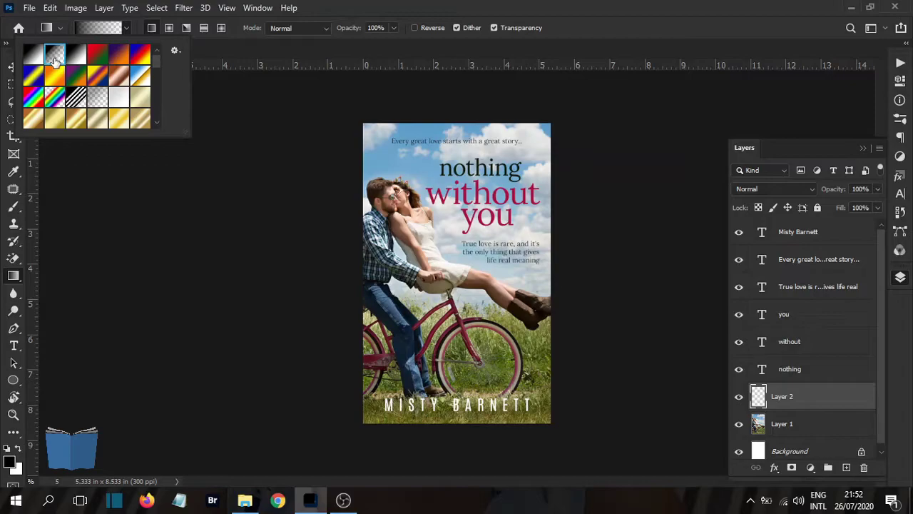
{"action": "left_click", "coordinate": [409, 12]}
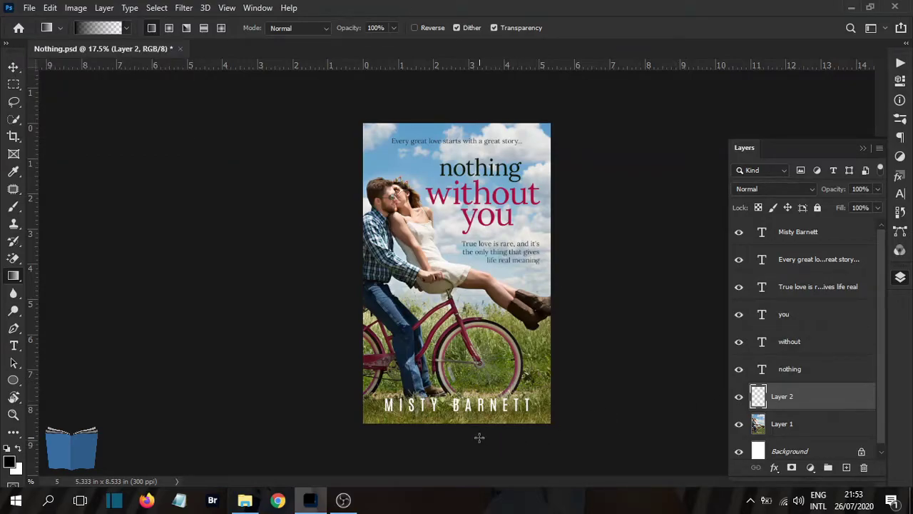
Step: Drag a dark gradient upward from below the cover, redrawing it until the bottom is shaded
{"action": "left_click_drag", "start_coordinate": [479, 437], "coordinate": [491, 356]}
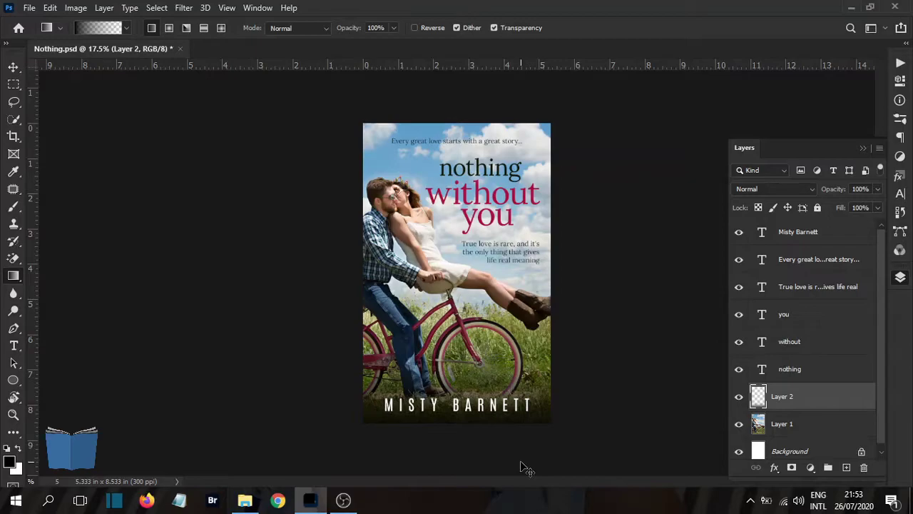
{"action": "key", "text": "ctrl+z"}
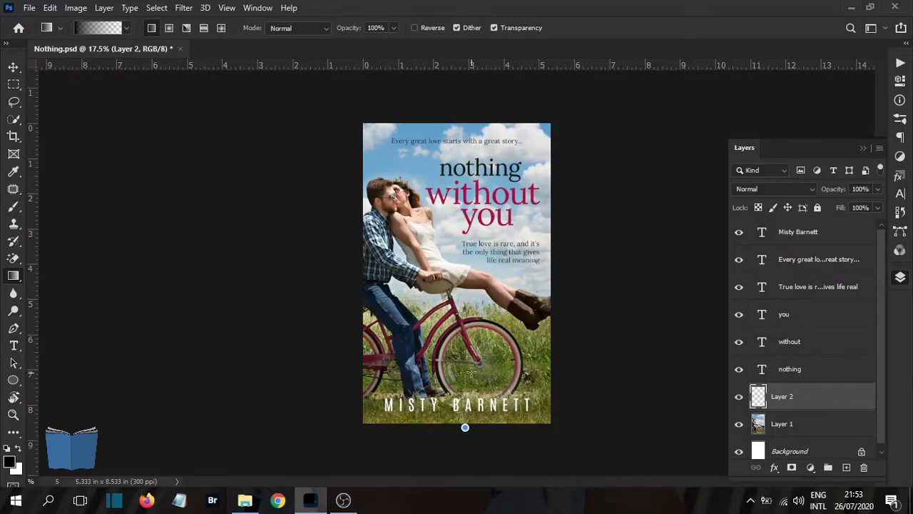
{"action": "left_click_drag", "start_coordinate": [471, 372], "coordinate": [471, 372]}
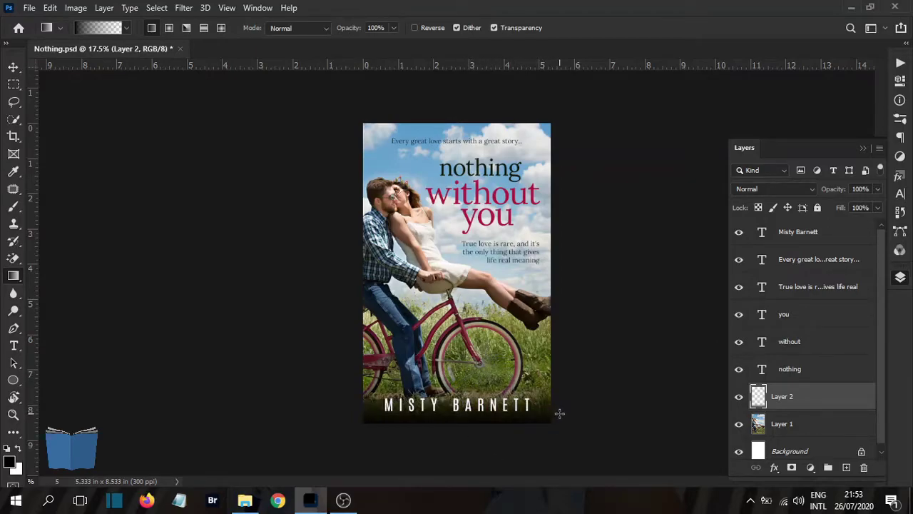
{"action": "key", "text": "ctrl+z"}
{"action": "left_click_drag", "start_coordinate": [486, 451], "coordinate": [484, 371]}
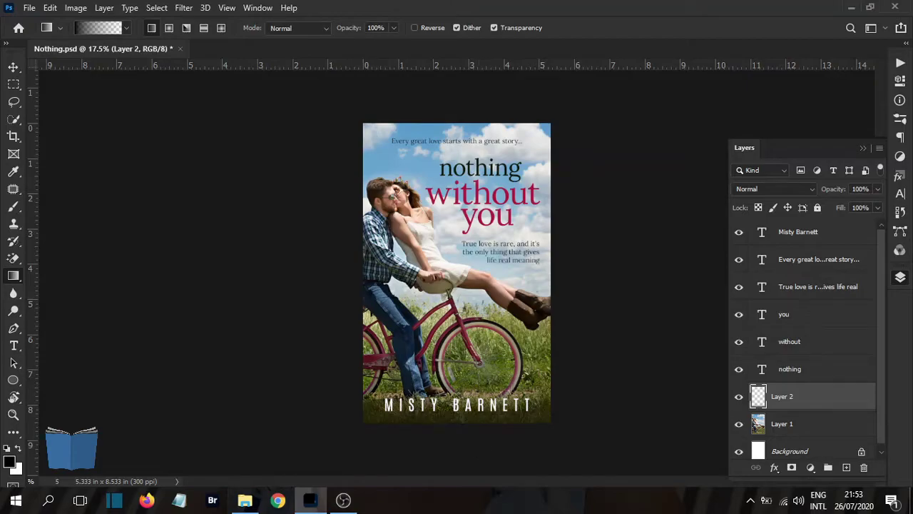
{"action": "key", "text": "ctrl+z"}
{"action": "left_click_drag", "start_coordinate": [491, 446], "coordinate": [496, 370]}
{"action": "left_click", "coordinate": [13, 68]}
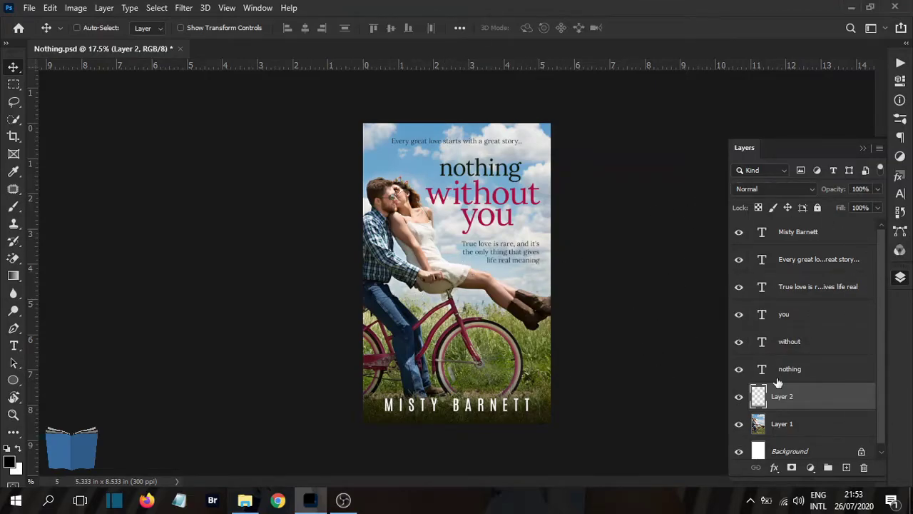
Step: Scrub the 'without' and 'you' title layers each up to 70 pt in the Character panel
{"action": "left_click", "coordinate": [801, 347]}
{"action": "left_click", "coordinate": [900, 193]}
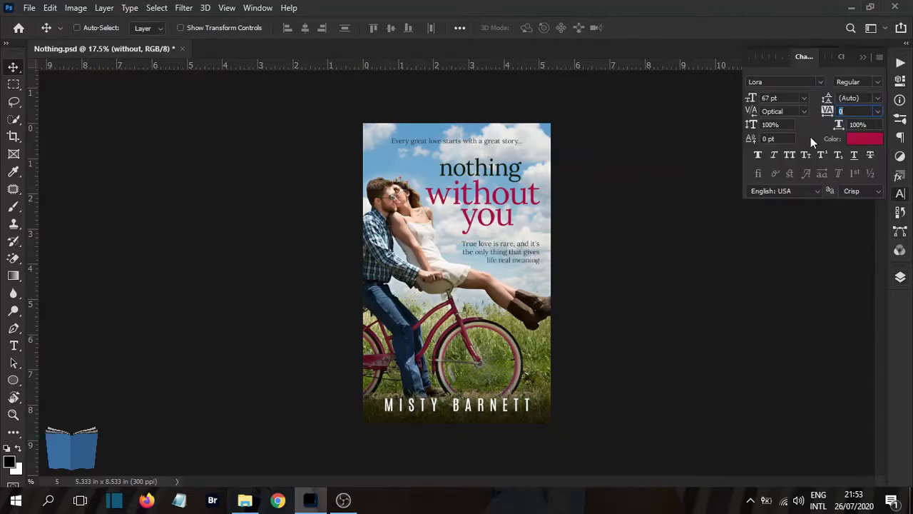
{"action": "left_click_drag", "start_coordinate": [747, 102], "coordinate": [748, 96]}
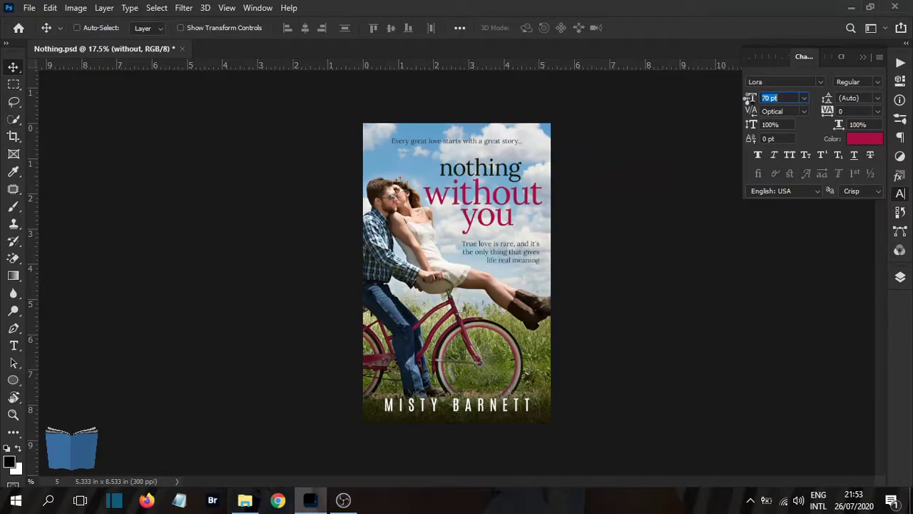
{"action": "right_click", "coordinate": [486, 223]}
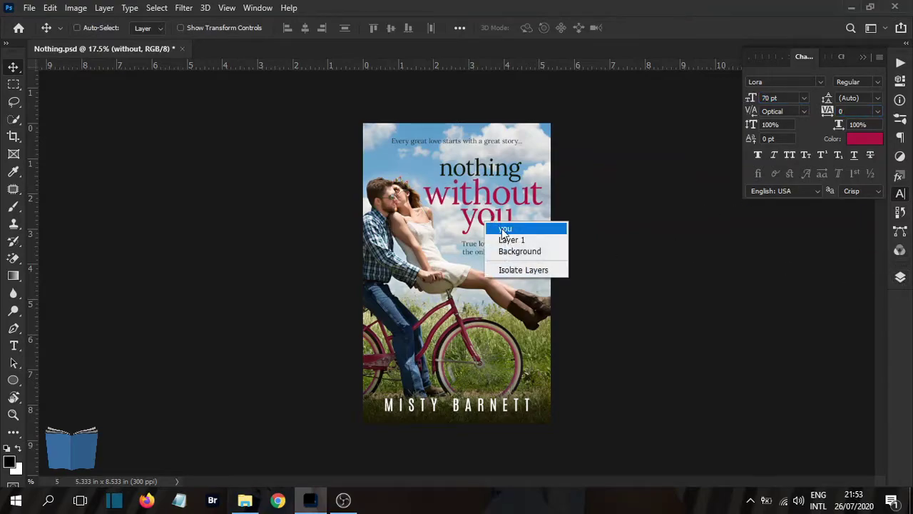
{"action": "left_click", "coordinate": [505, 229]}
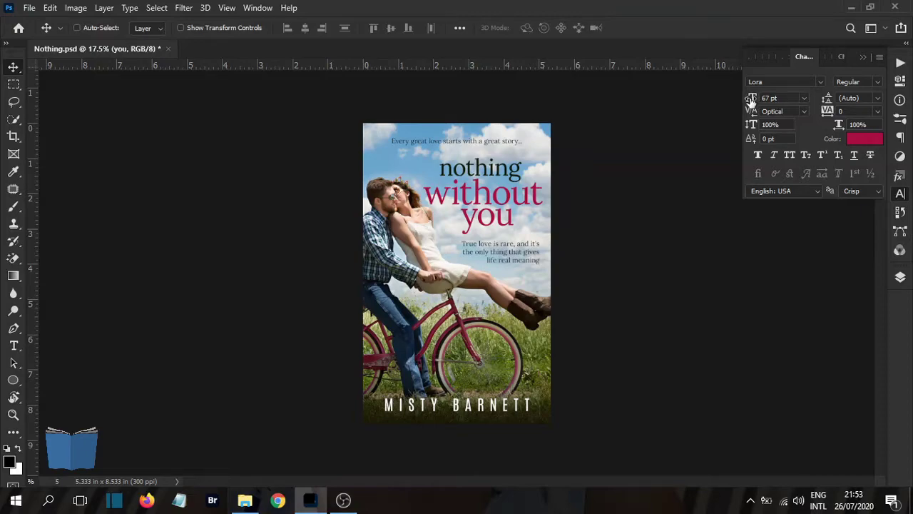
{"action": "left_click_drag", "start_coordinate": [751, 101], "coordinate": [754, 98]}
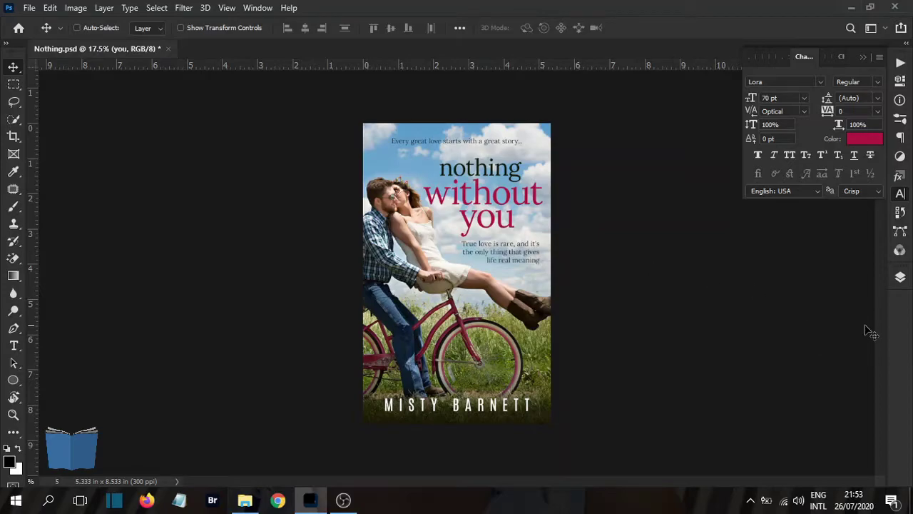
{"action": "left_click", "coordinate": [899, 278]}
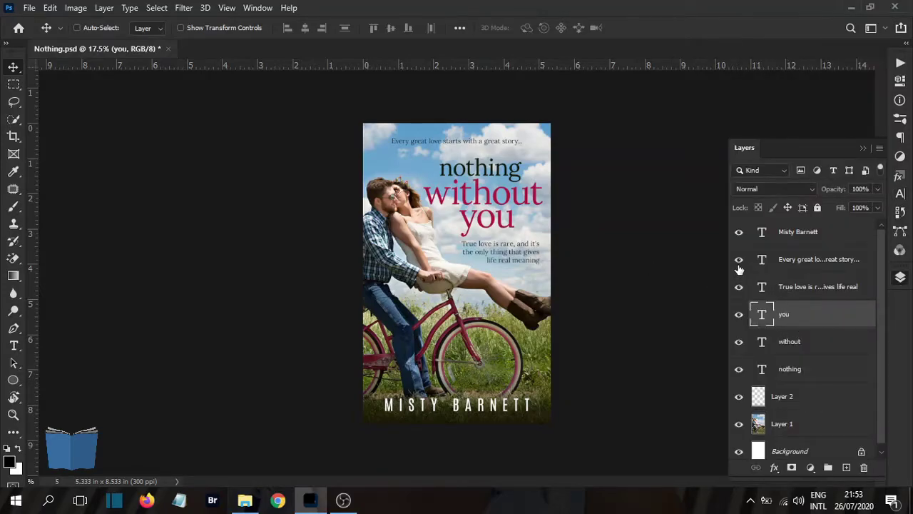
Step: Give the tagline Optical kerning and enlarge it to 16 pt
{"action": "left_click", "coordinate": [787, 293]}
{"action": "left_click", "coordinate": [900, 192]}
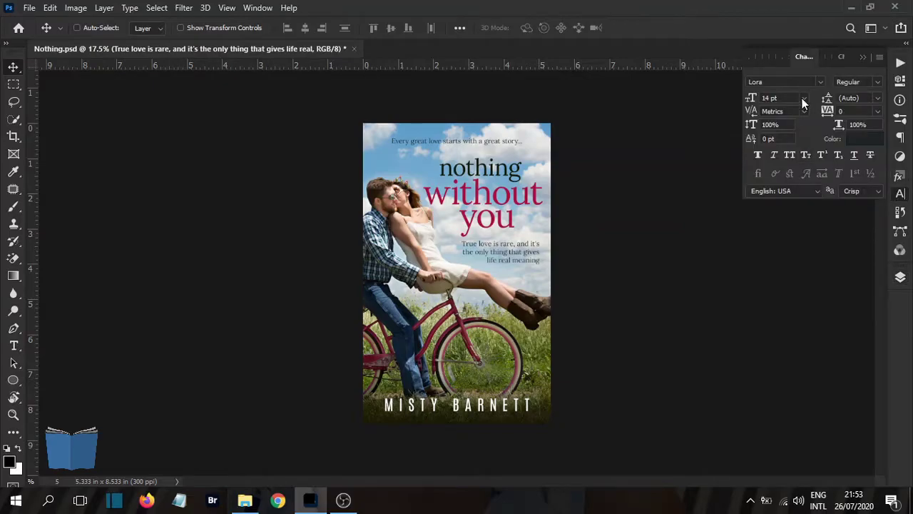
{"action": "left_click", "coordinate": [792, 111]}
{"action": "left_click", "coordinate": [778, 133]}
{"action": "left_click_drag", "start_coordinate": [751, 102], "coordinate": [755, 103]}
{"action": "left_click", "coordinate": [900, 278]}
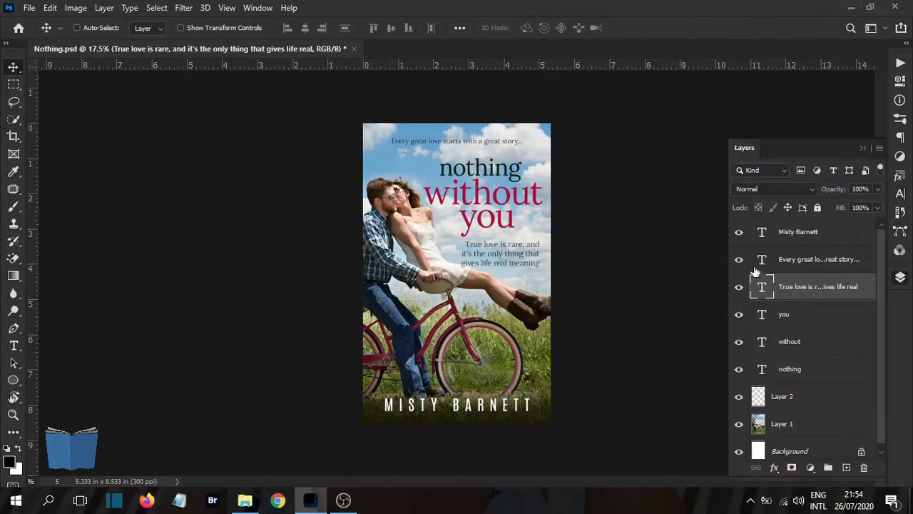
Step: Resize the tagline's text box and commit the text edit
{"action": "double_click", "coordinate": [762, 286]}
{"action": "mouse_move", "coordinate": [456, 267]}
{"action": "left_mouse_down"}
{"action": "mouse_move", "coordinate": [438, 265]}
{"action": "mouse_move", "coordinate": [447, 264]}
{"action": "left_mouse_up"}
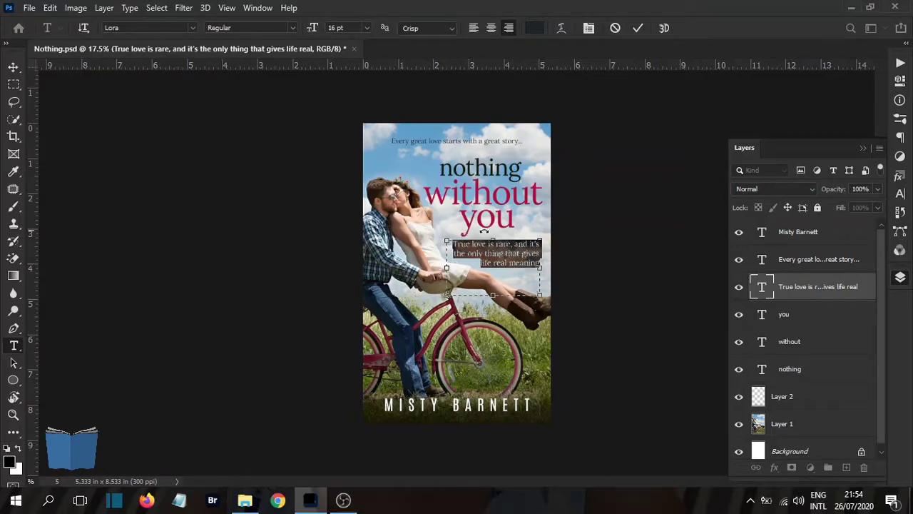
{"action": "left_click", "coordinate": [639, 28]}
{"action": "key", "text": "v"}
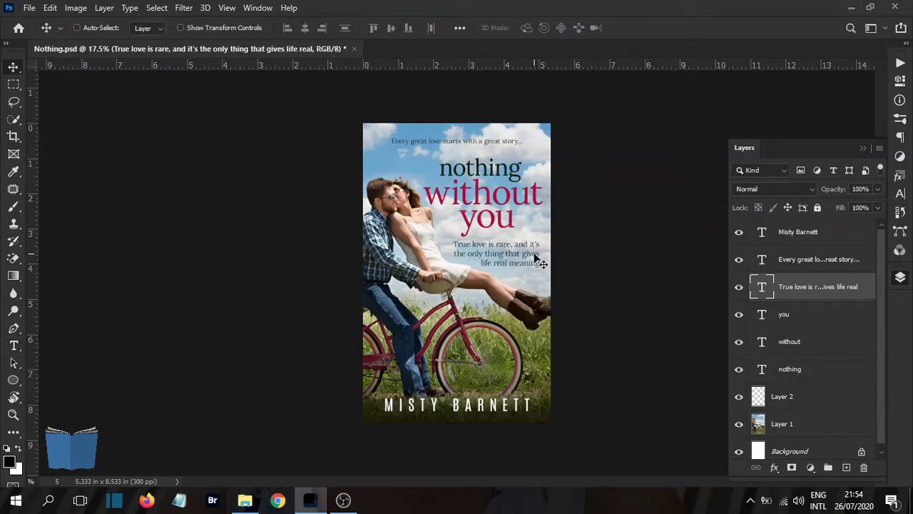
Step: Make the tagline bold and nudge it slightly right and down
{"action": "left_click", "coordinate": [896, 197]}
{"action": "left_click", "coordinate": [877, 83]}
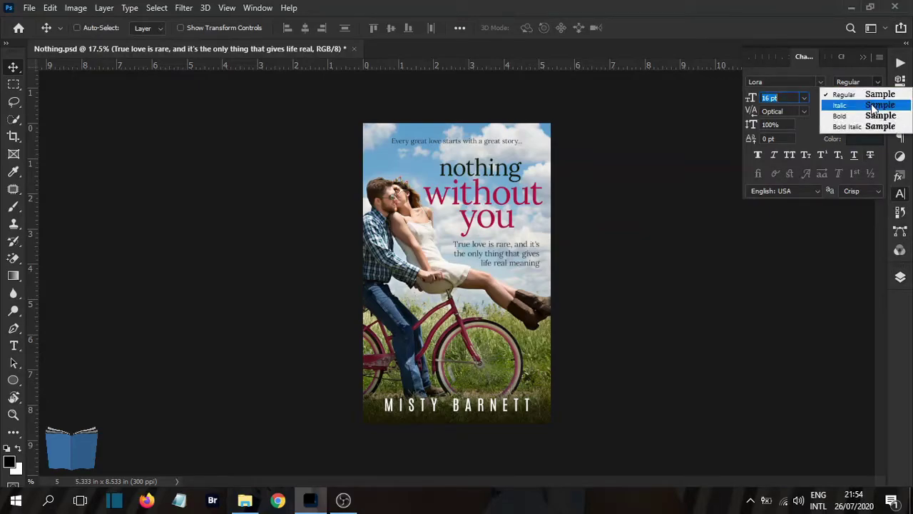
{"action": "left_click", "coordinate": [866, 114]}
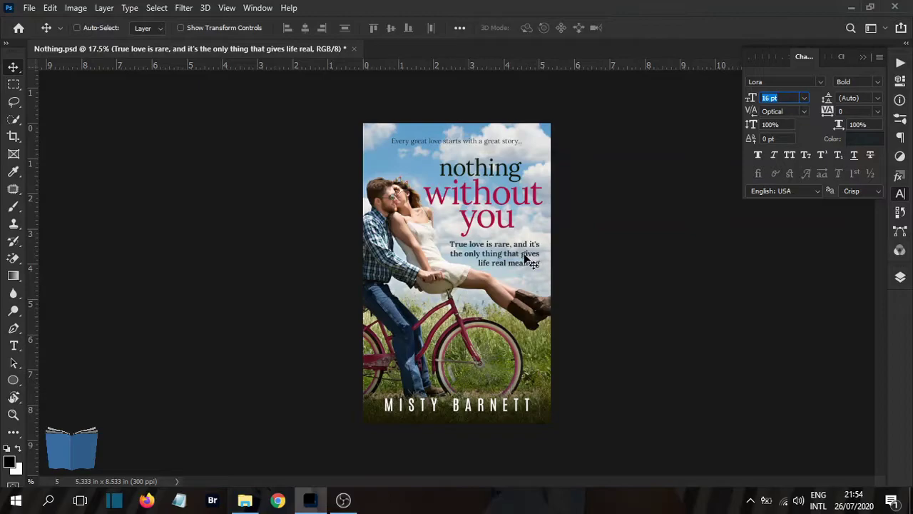
{"action": "left_click_drag", "start_coordinate": [525, 259], "coordinate": [526, 262]}
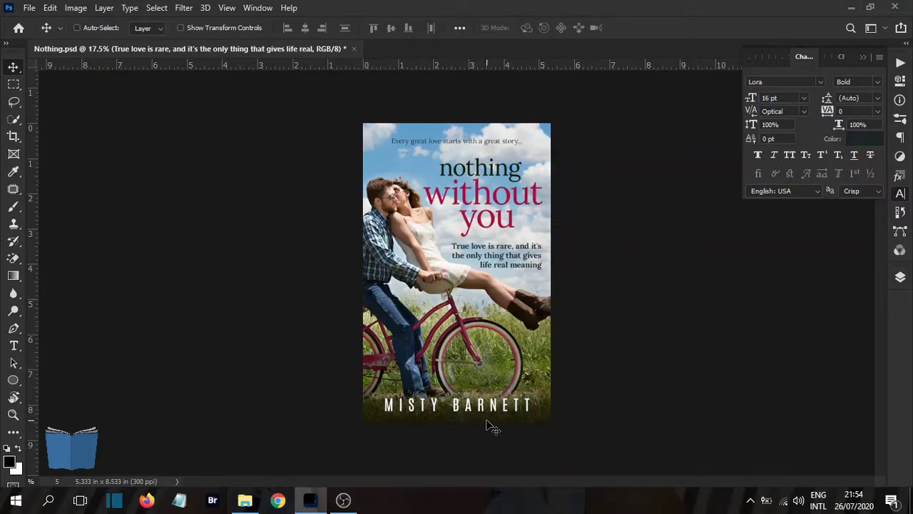
Step: Set the top teaser line to 16 pt so it fits one row, centred on the cover
{"action": "right_click", "coordinate": [456, 144]}
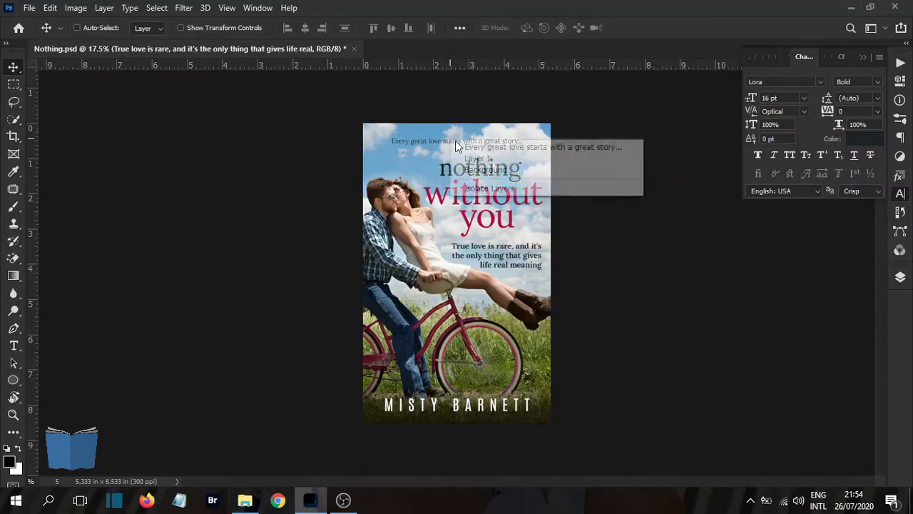
{"action": "left_click", "coordinate": [472, 147]}
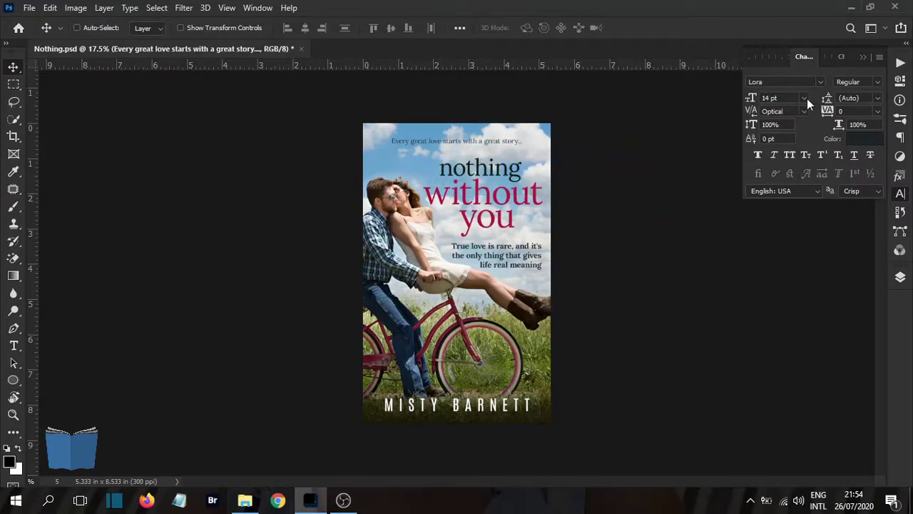
{"action": "left_click_drag", "start_coordinate": [752, 97], "coordinate": [759, 97]}
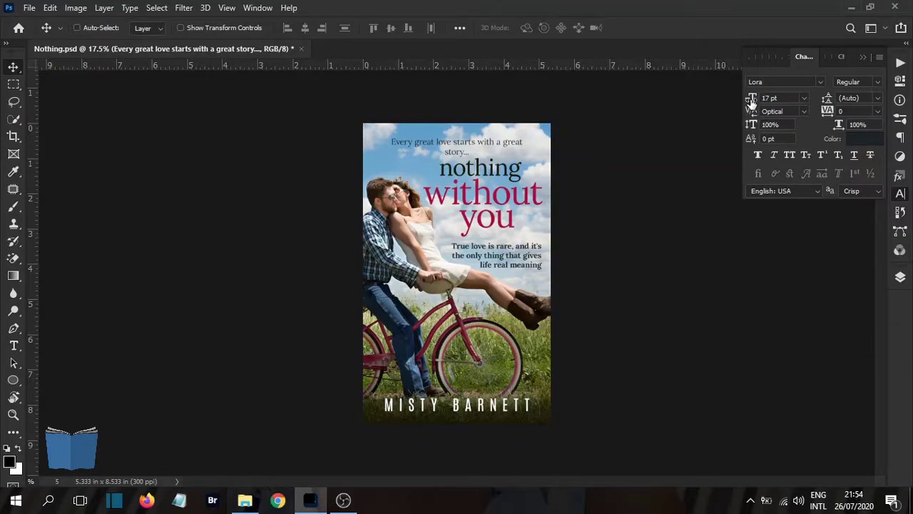
{"action": "left_click_drag", "start_coordinate": [752, 103], "coordinate": [751, 103]}
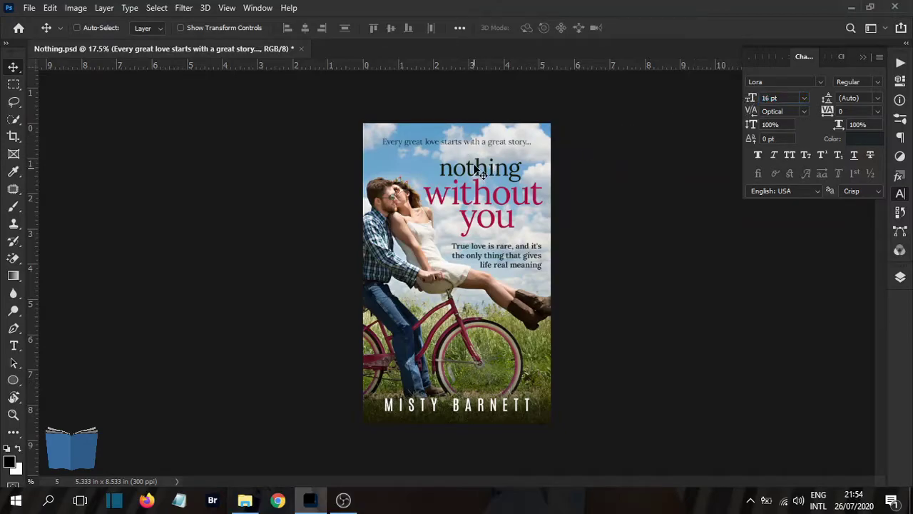
{"action": "left_click_drag", "start_coordinate": [494, 147], "coordinate": [494, 147]}
{"action": "left_click", "coordinate": [901, 277]}
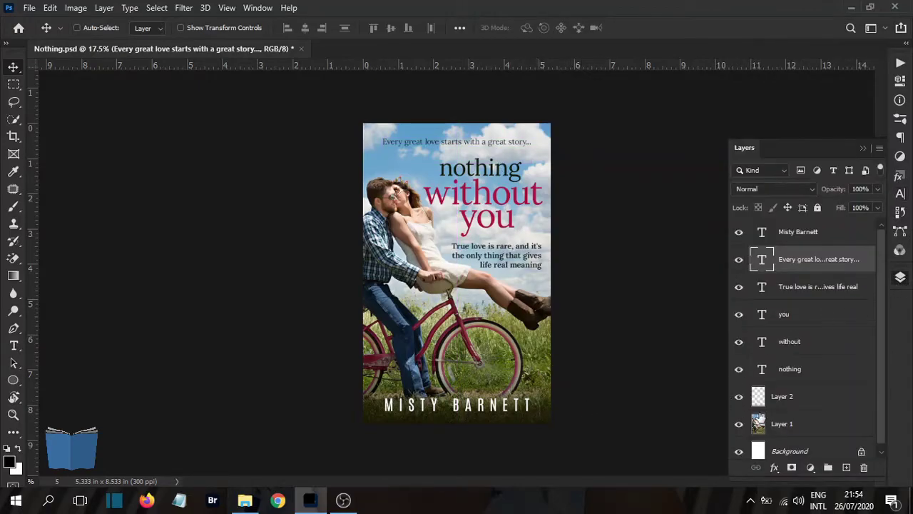
Step: Shift the bicycle couple photo on Layer 1 slightly left and show the adjustment-layer list
{"action": "left_click", "coordinate": [759, 421]}
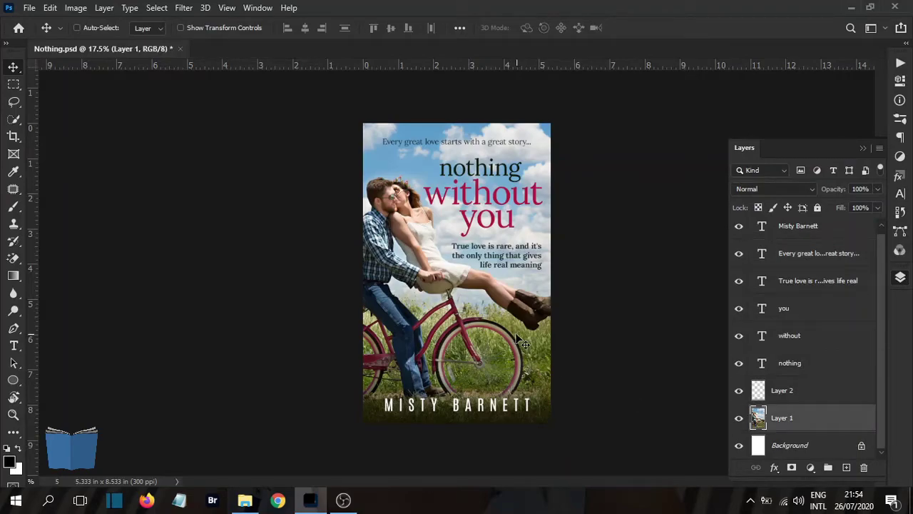
{"action": "left_click_drag", "start_coordinate": [523, 343], "coordinate": [516, 333]}
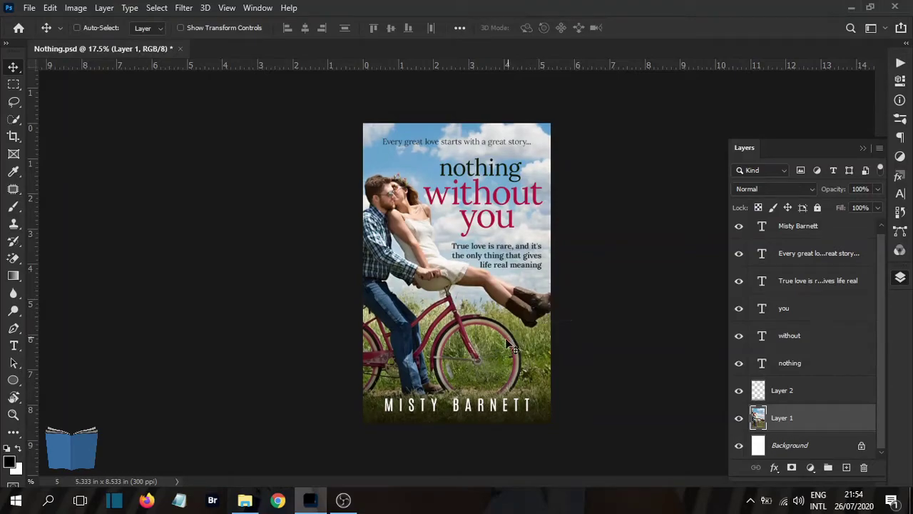
{"action": "left_click", "coordinate": [778, 396]}
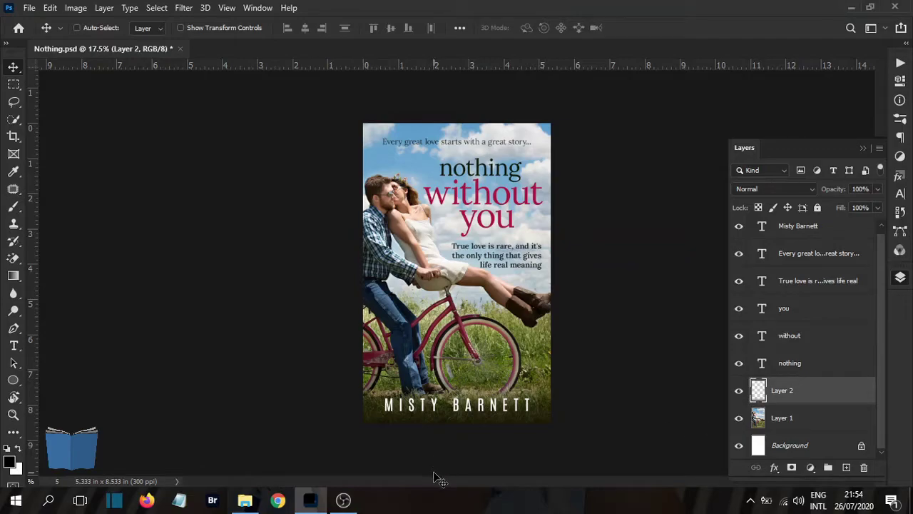
{"action": "left_click", "coordinate": [900, 285]}
{"action": "left_click", "coordinate": [901, 285]}
{"action": "left_click", "coordinate": [804, 426]}
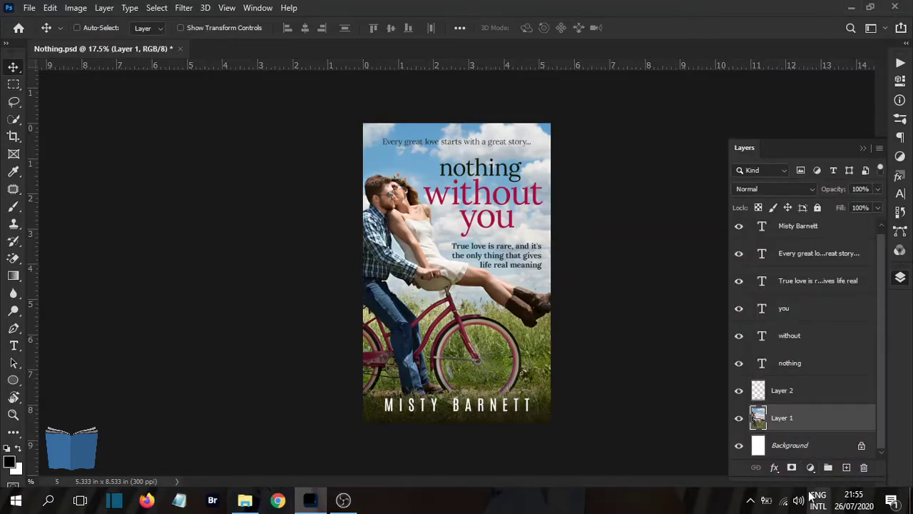
{"action": "left_click", "coordinate": [812, 469]}
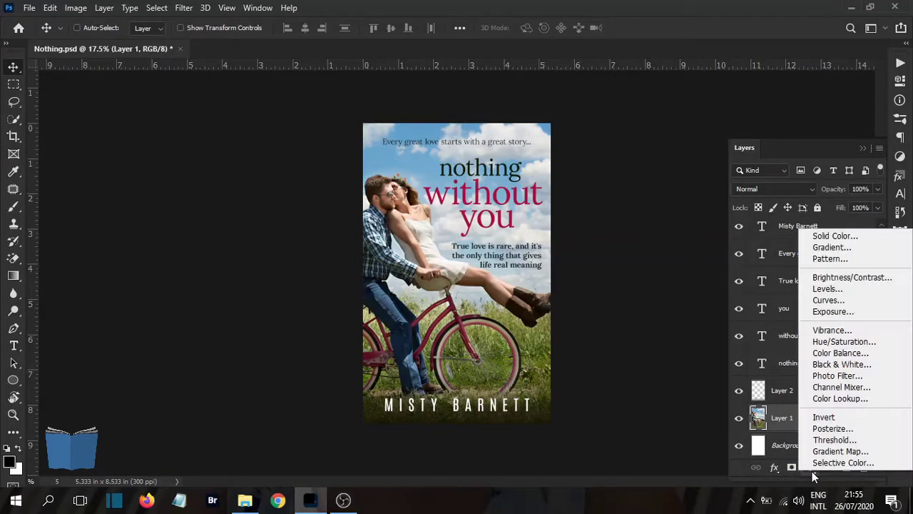
Step: Add a Photo Filter adjustment above the photo and set its filter to Green
{"action": "left_click", "coordinate": [835, 375]}
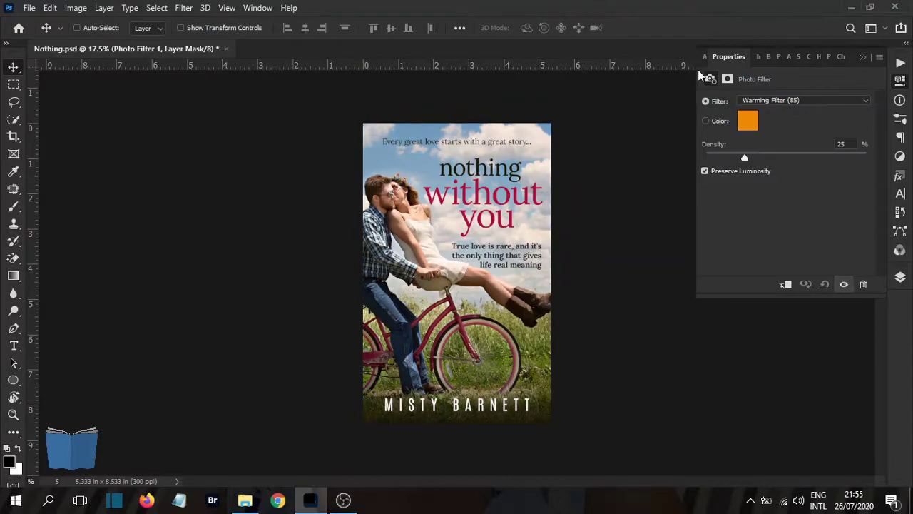
{"action": "left_click", "coordinate": [796, 101]}
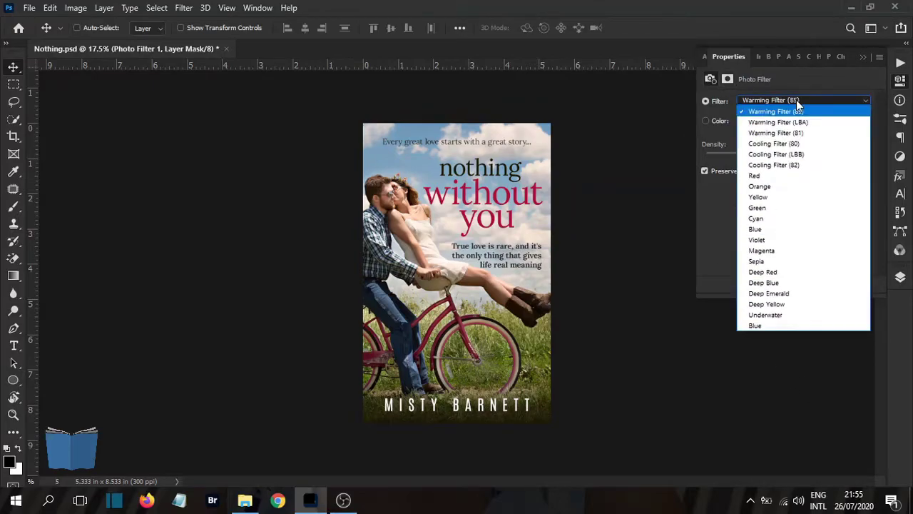
{"action": "left_click", "coordinate": [796, 101]}
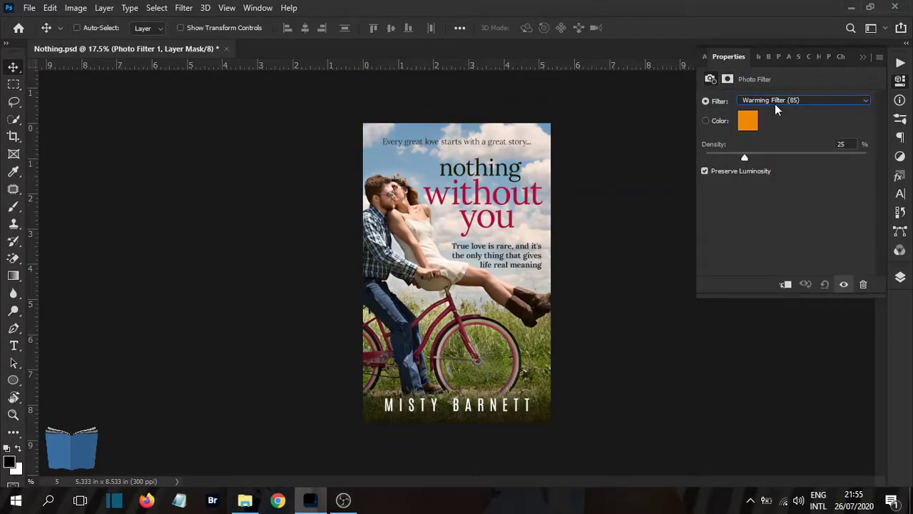
{"action": "left_click", "coordinate": [772, 102]}
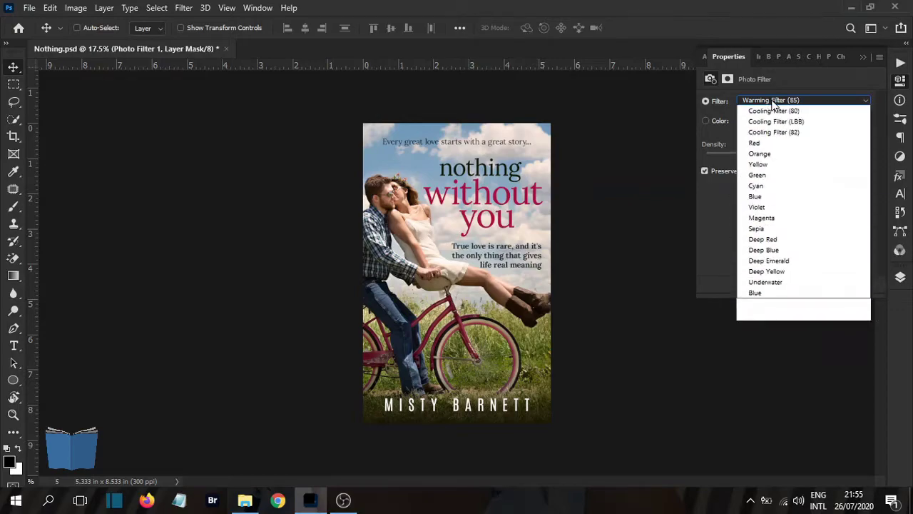
{"action": "left_click", "coordinate": [767, 123]}
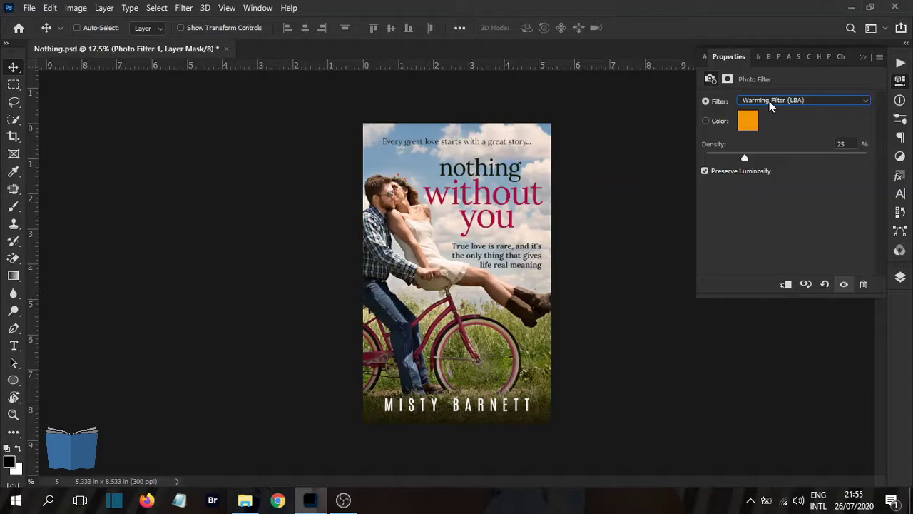
{"action": "left_click", "coordinate": [770, 102]}
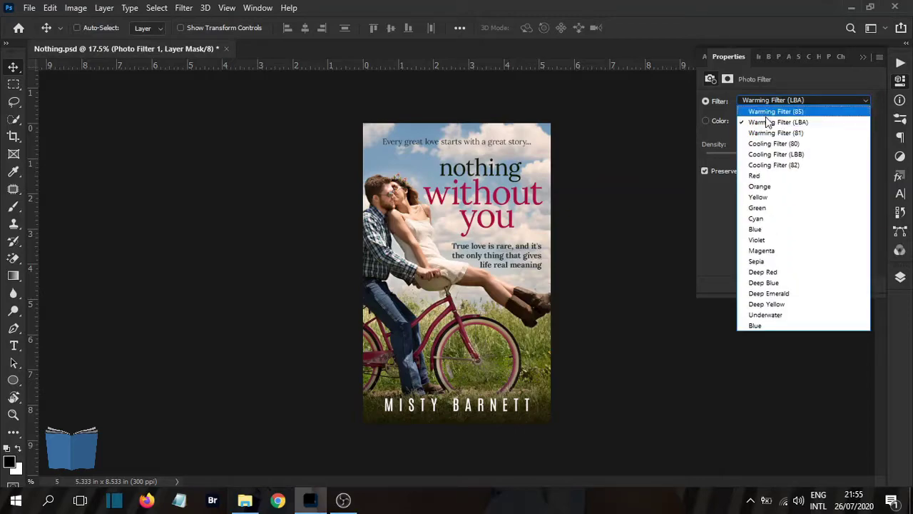
{"action": "left_click", "coordinate": [772, 211]}
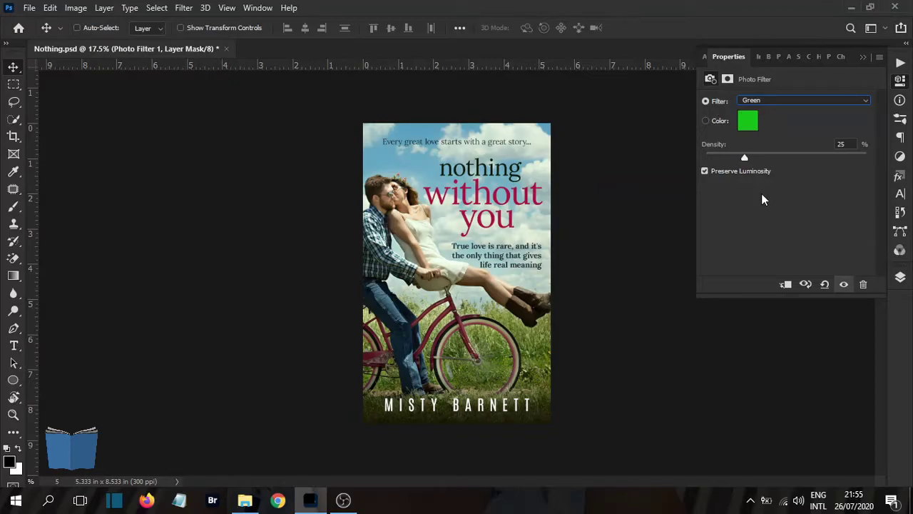
Step: Hide the green Photo Filter 1 layer in the Layers panel
{"action": "left_click", "coordinate": [900, 278]}
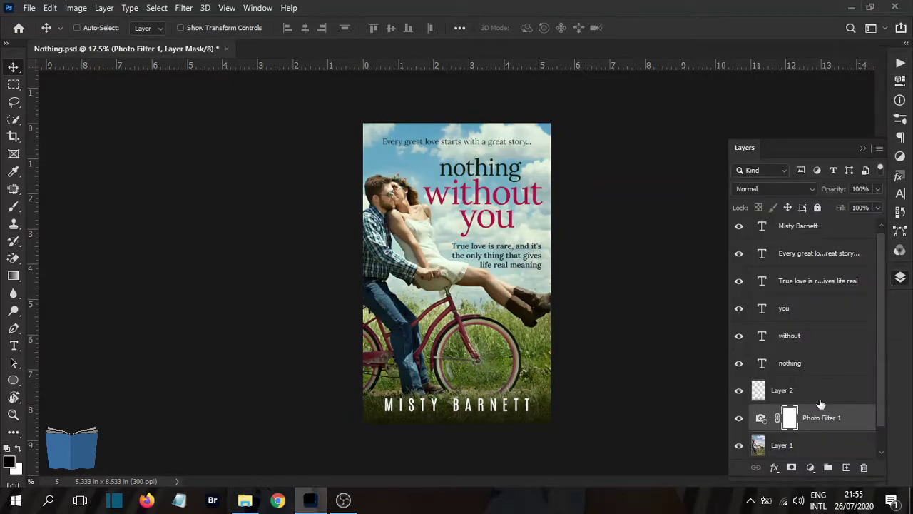
{"action": "left_click", "coordinate": [821, 423]}
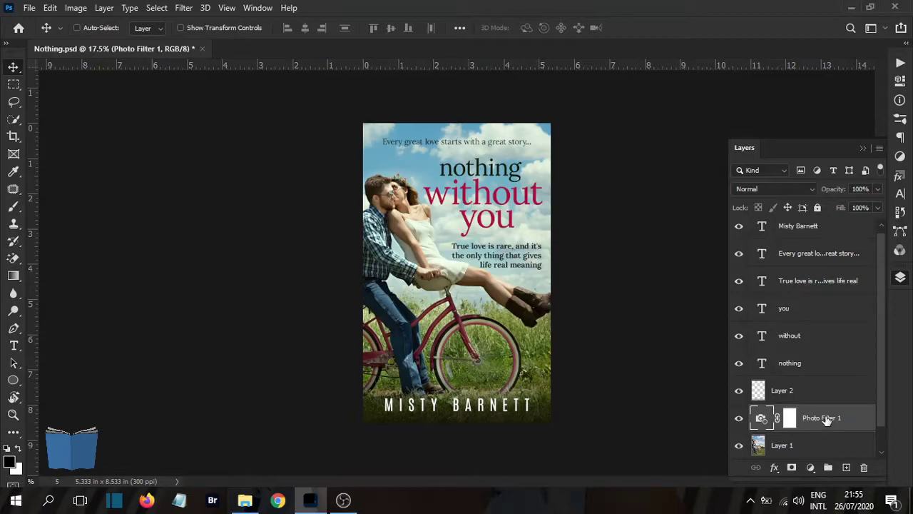
{"action": "scroll", "coordinate": [828, 420], "scroll_direction": "down", "scroll_amount": 1}
{"action": "left_click", "coordinate": [823, 418]}
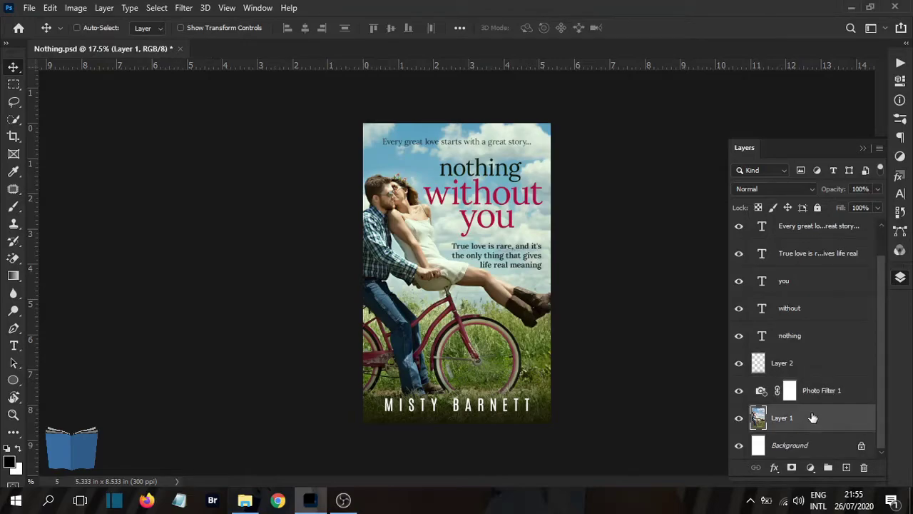
{"action": "left_click", "coordinate": [822, 396]}
{"action": "left_click", "coordinate": [819, 418]}
{"action": "left_click", "coordinate": [824, 397]}
{"action": "left_click", "coordinate": [739, 390]}
Step: Add a Color Lookup layer using the 3Strip.look LUT and keep Photo Filter 1 hidden
{"action": "left_click", "coordinate": [811, 467]}
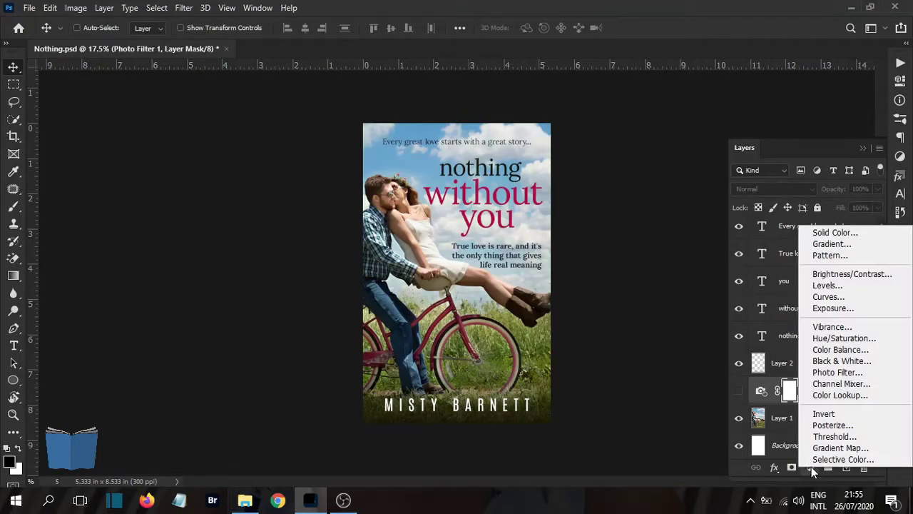
{"action": "left_click", "coordinate": [835, 396]}
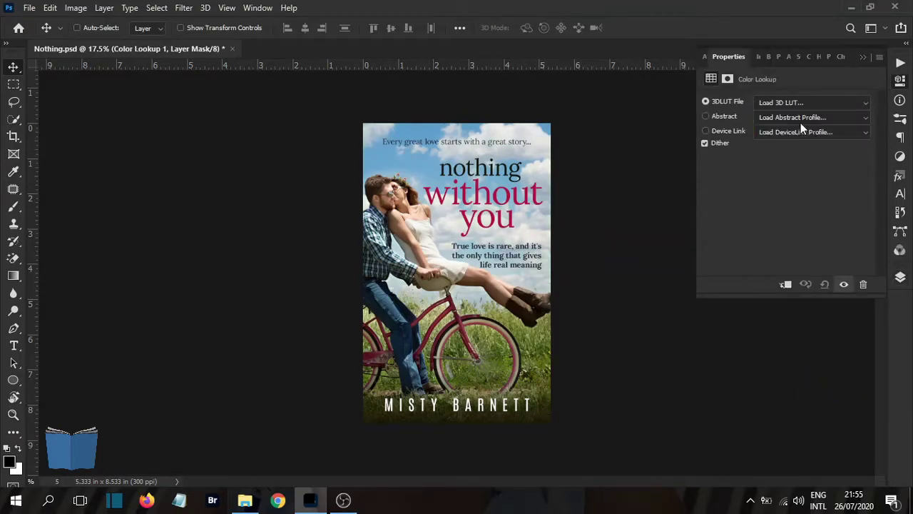
{"action": "left_click", "coordinate": [793, 104]}
{"action": "left_click", "coordinate": [760, 147]}
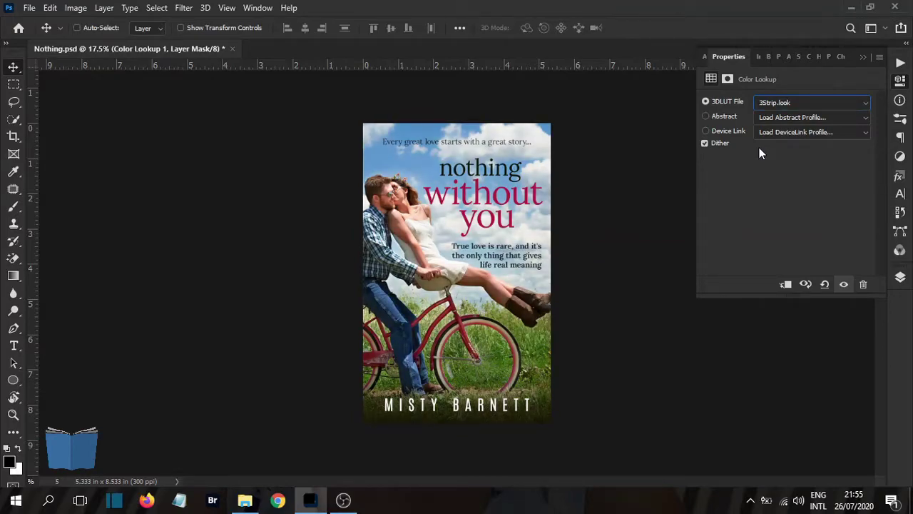
{"action": "left_click", "coordinate": [901, 279]}
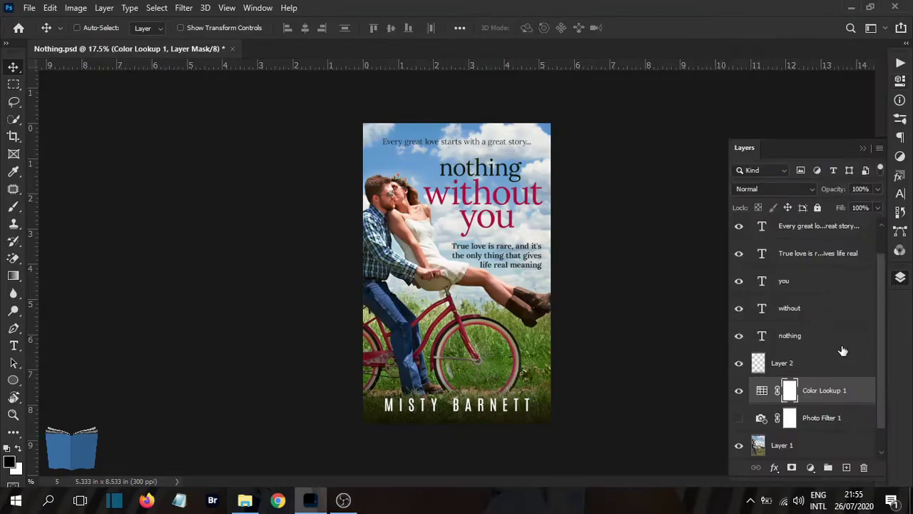
{"action": "left_click", "coordinate": [739, 418]}
{"action": "scroll", "coordinate": [575, 335], "scroll_direction": "up", "scroll_amount": 2}
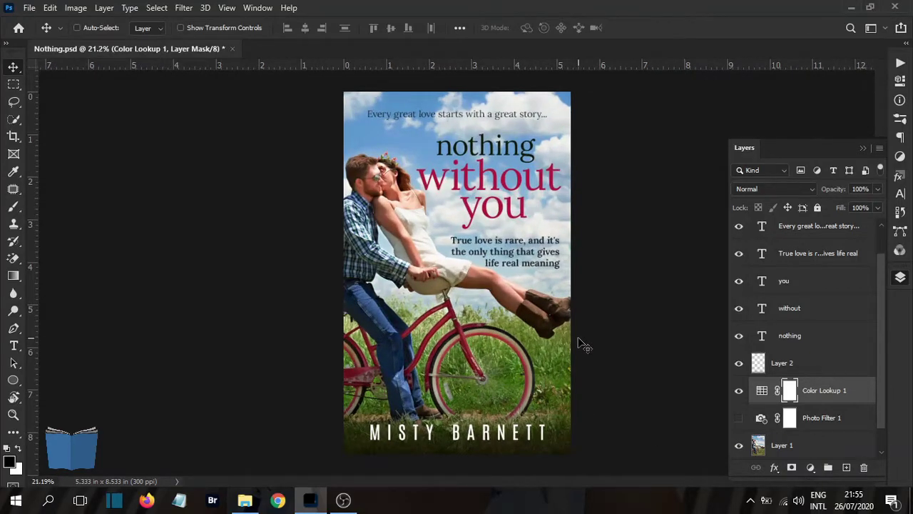
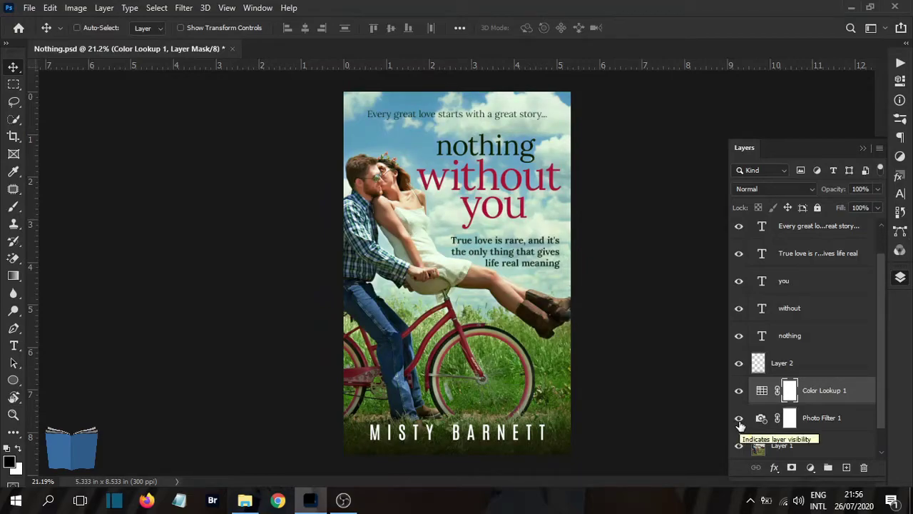
Step: Toggle the Color Lookup 1 grade off and on to compare, leaving it visible
{"action": "left_click", "coordinate": [739, 391]}
{"action": "left_click", "coordinate": [739, 392]}
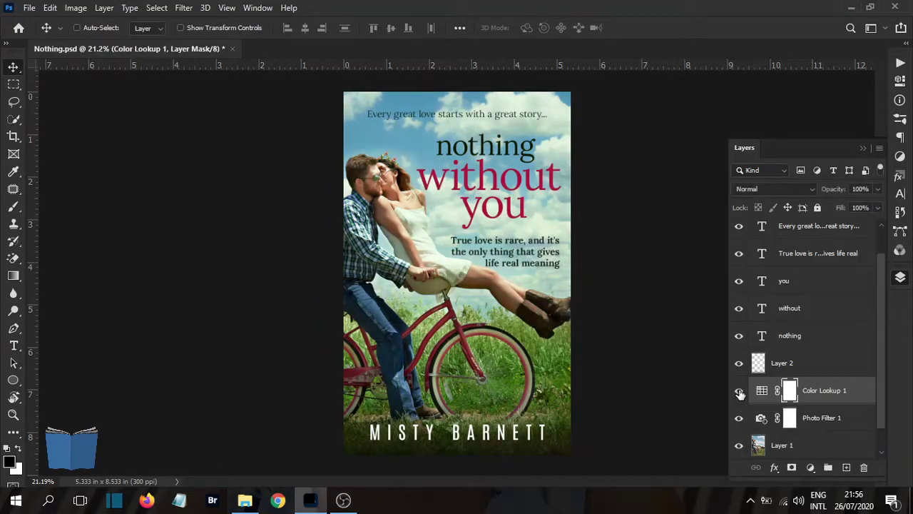
{"action": "left_click", "coordinate": [739, 392]}
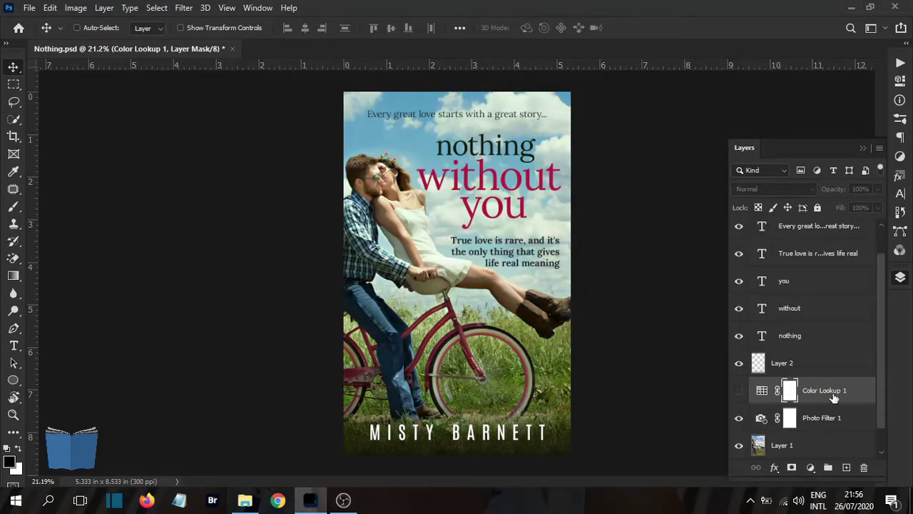
{"action": "left_click", "coordinate": [739, 392]}
Step: Hide the Photo Filter 1 adjustment layer and drag it to the trash
{"action": "left_click", "coordinate": [739, 419]}
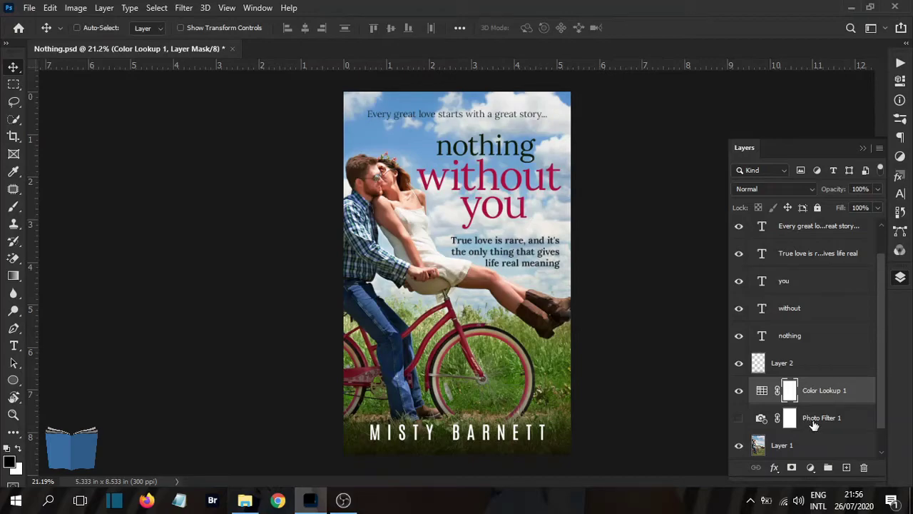
{"action": "left_click", "coordinate": [842, 424]}
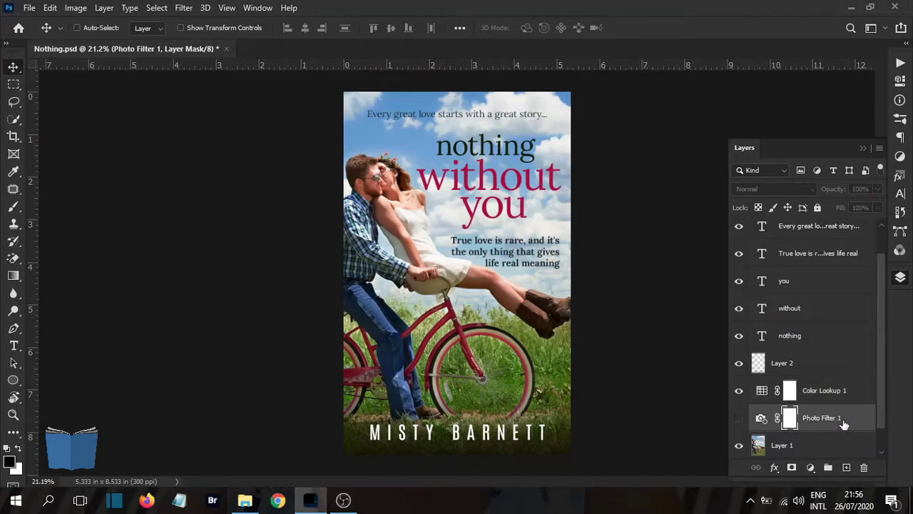
{"action": "left_click_drag", "start_coordinate": [843, 425], "coordinate": [864, 467]}
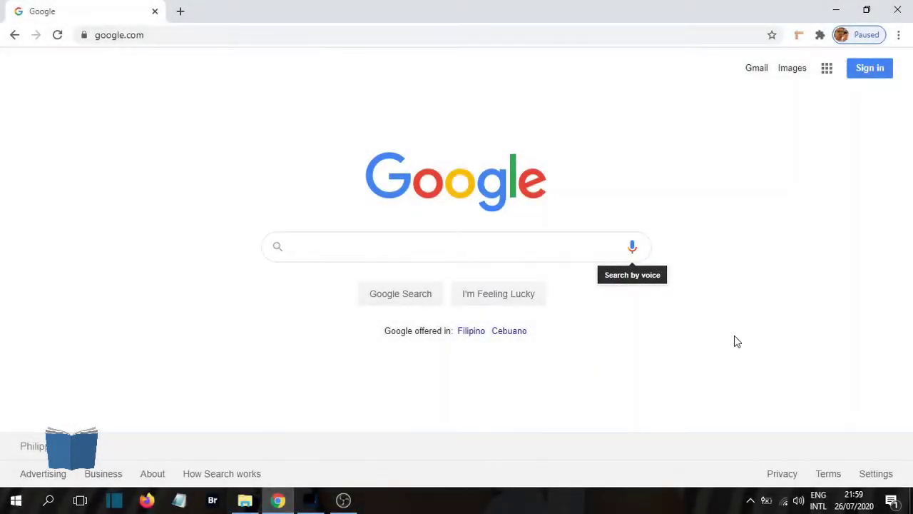
Step: Search Google for 'covervault' and open the Covervault free PSD mockups site
{"action": "left_click", "coordinate": [326, 249]}
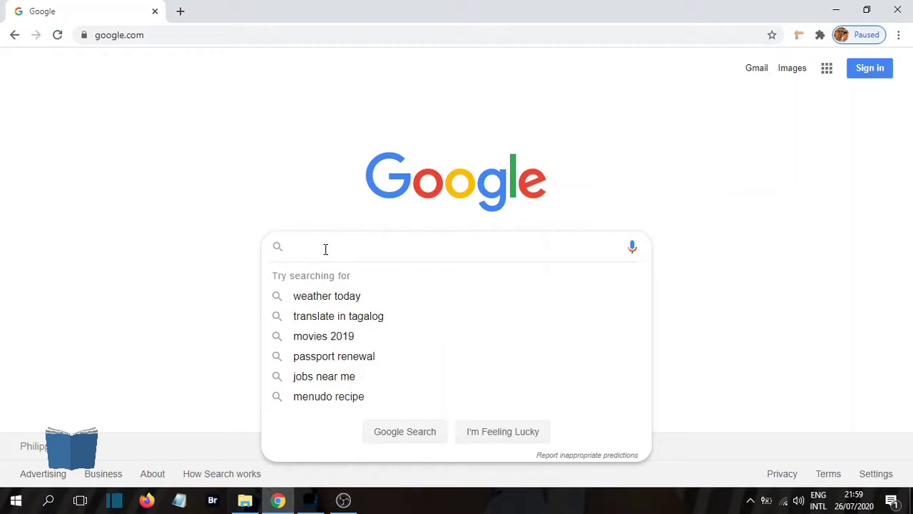
{"action": "type", "text": "c"}
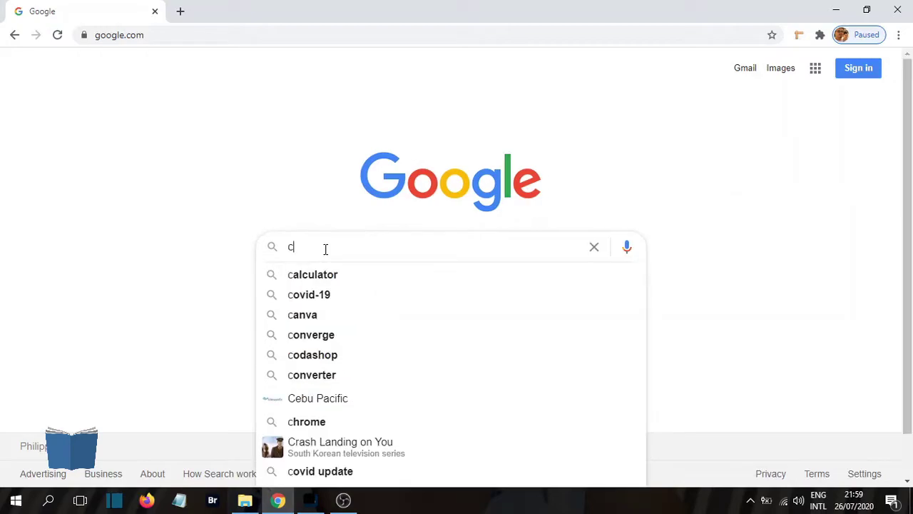
{"action": "type", "text": "over"}
{"action": "key", "text": "BackSpace"}
{"action": "key", "text": "BackSpace"}
{"action": "key", "text": "BackSpace"}
{"action": "key", "text": "BackSpace"}
{"action": "key", "text": "BackSpace"}
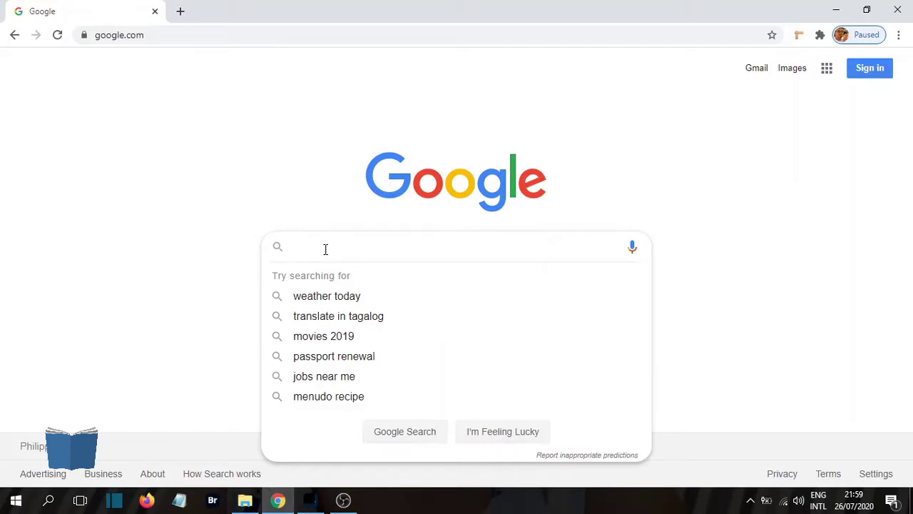
{"action": "type", "text": "c"}
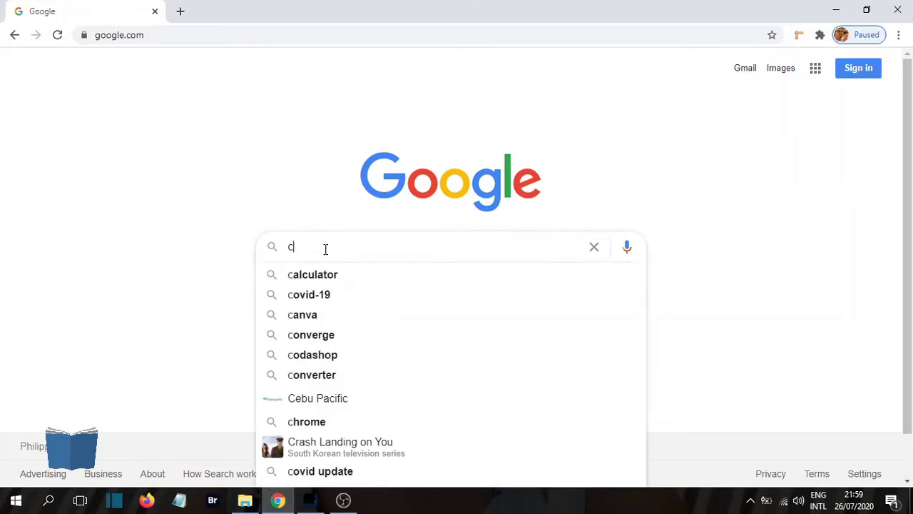
{"action": "type", "text": "over"}
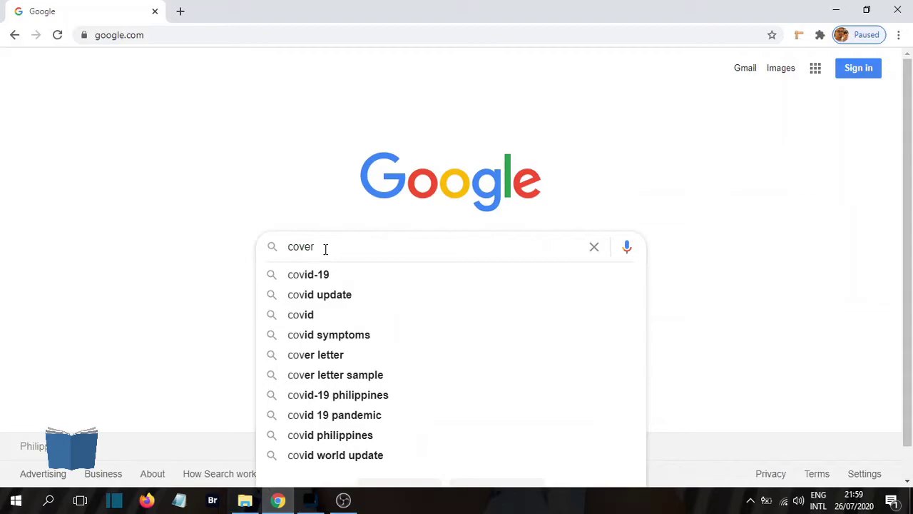
{"action": "type", "text": "vault"}
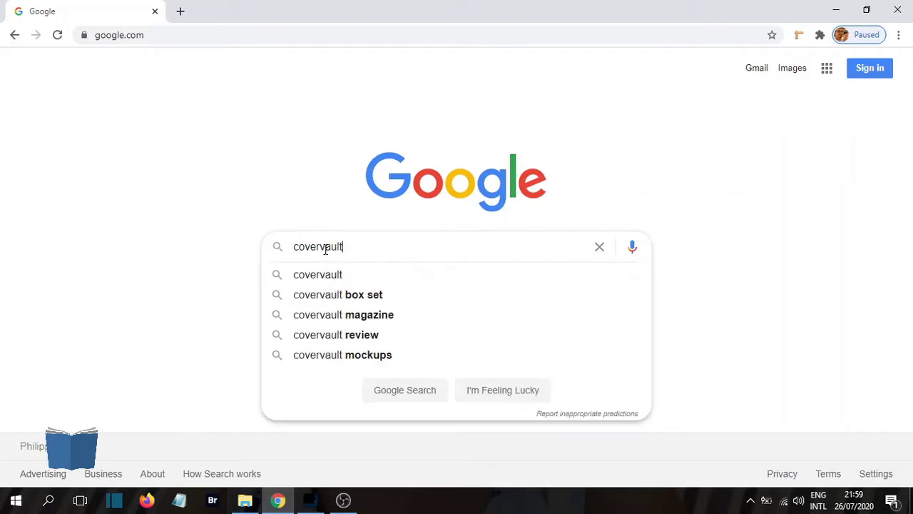
{"action": "key", "text": "Return"}
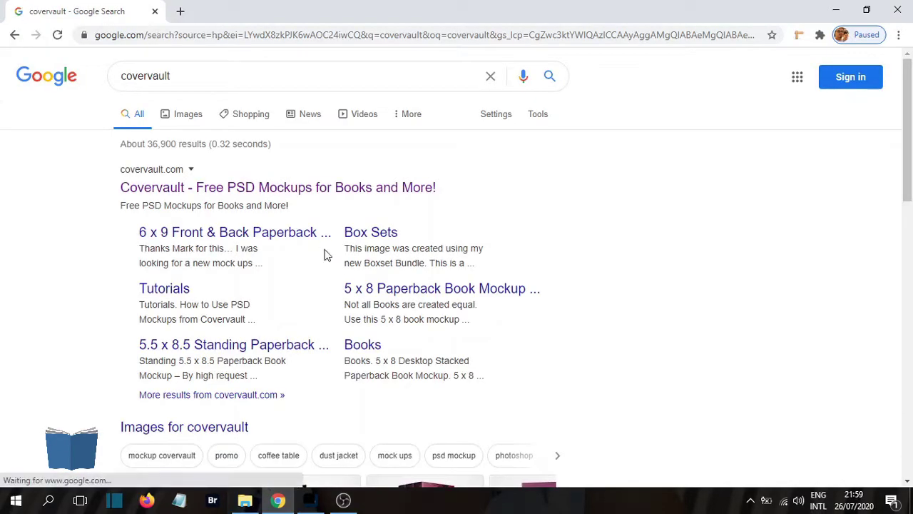
{"action": "left_click", "coordinate": [275, 193]}
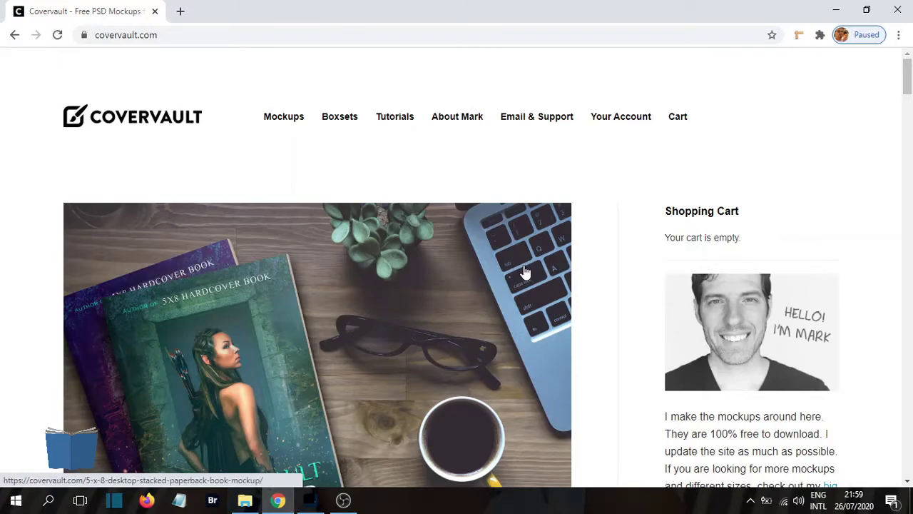
Step: Scroll the mockup list and open the Basil & Spice 5 x 8 Hardcover Book Mockup page
{"action": "scroll", "coordinate": [524, 271], "scroll_direction": "down", "scroll_amount": 6}
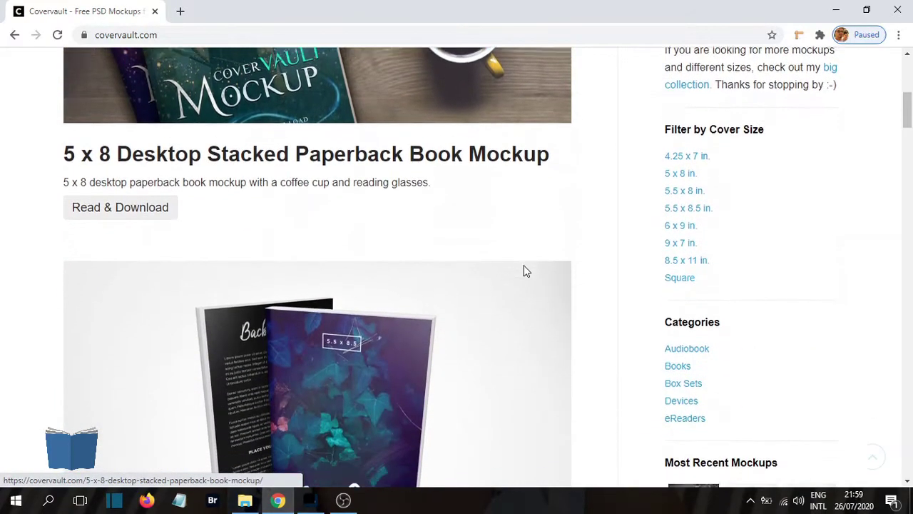
{"action": "scroll", "coordinate": [524, 272], "scroll_direction": "down", "scroll_amount": 4}
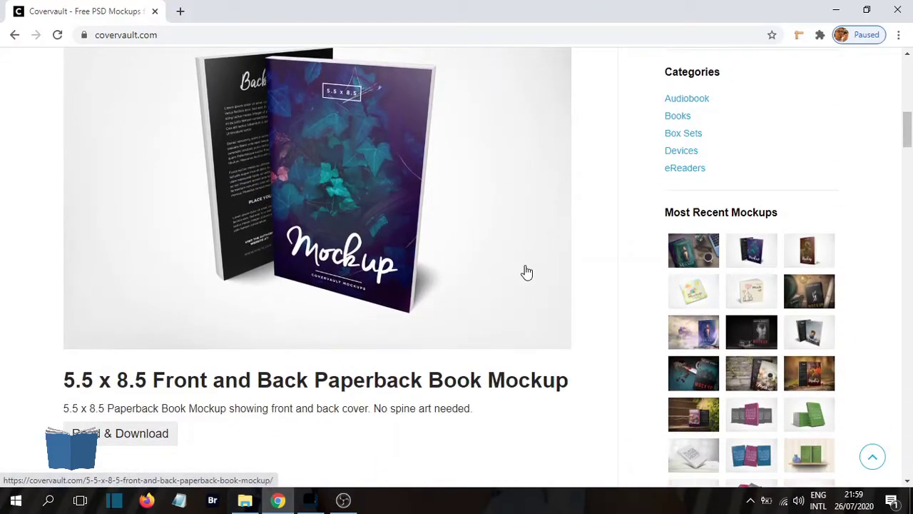
{"action": "scroll", "coordinate": [526, 272], "scroll_direction": "down", "scroll_amount": 1}
{"action": "scroll", "coordinate": [525, 272], "scroll_direction": "down", "scroll_amount": 1}
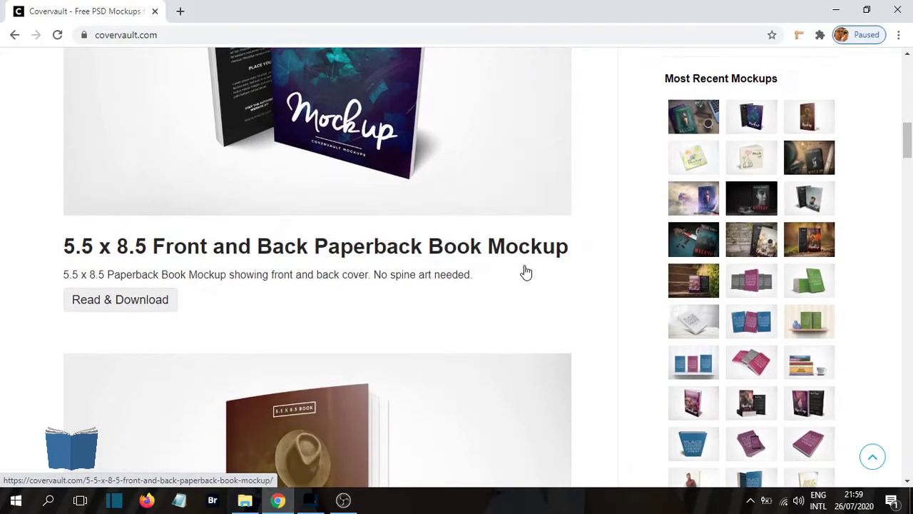
{"action": "scroll", "coordinate": [521, 272], "scroll_direction": "down", "scroll_amount": 1}
{"action": "scroll", "coordinate": [520, 271], "scroll_direction": "down", "scroll_amount": 7}
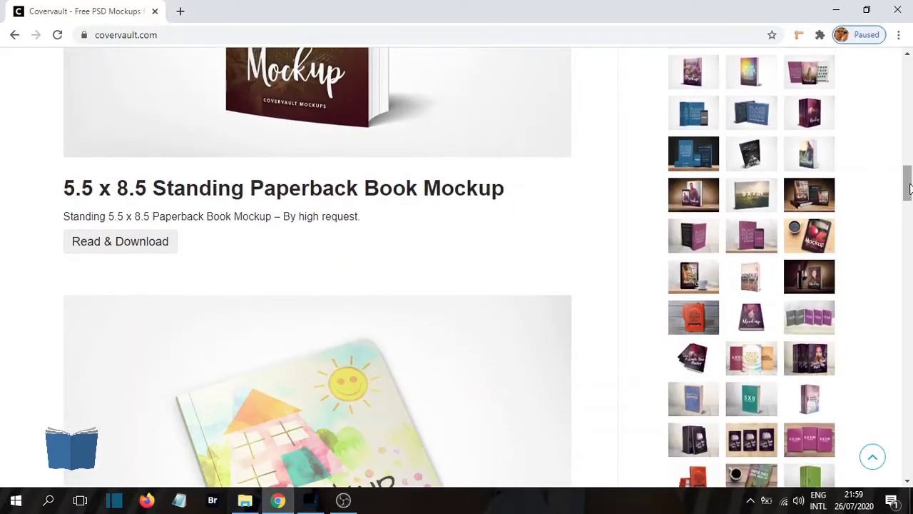
{"action": "left_click_drag", "start_coordinate": [909, 188], "coordinate": [866, 152]}
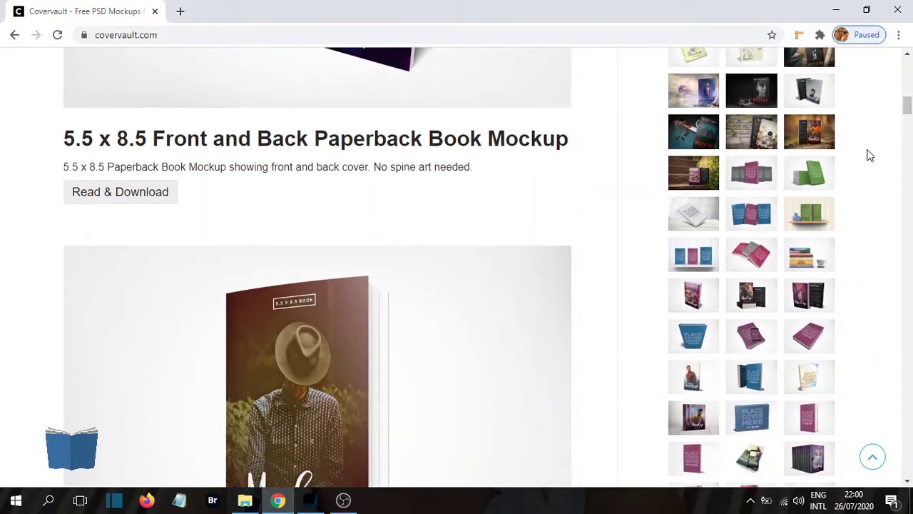
{"action": "left_click", "coordinate": [753, 136]}
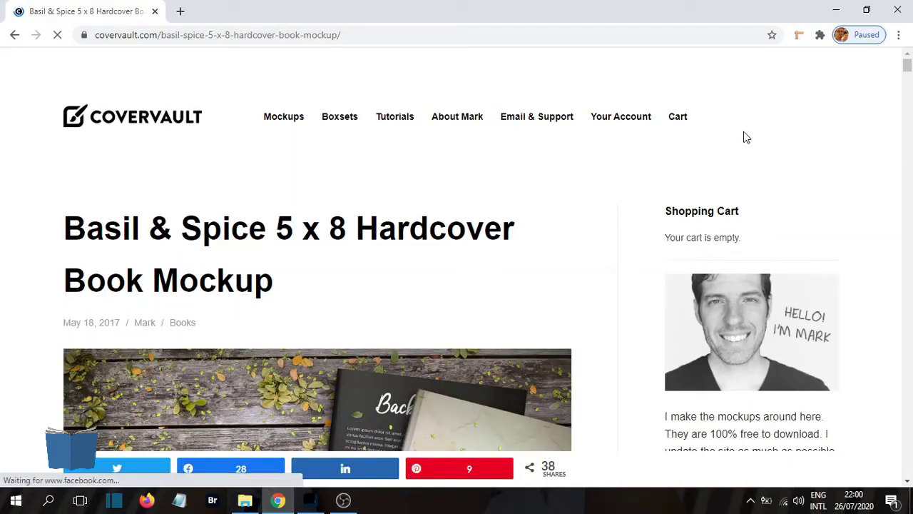
Step: Download the Basil & Spice mockup's Photoshop PSD file
{"action": "scroll", "coordinate": [737, 132], "scroll_direction": "down", "scroll_amount": 2}
{"action": "scroll", "coordinate": [375, 335], "scroll_direction": "down", "scroll_amount": 10}
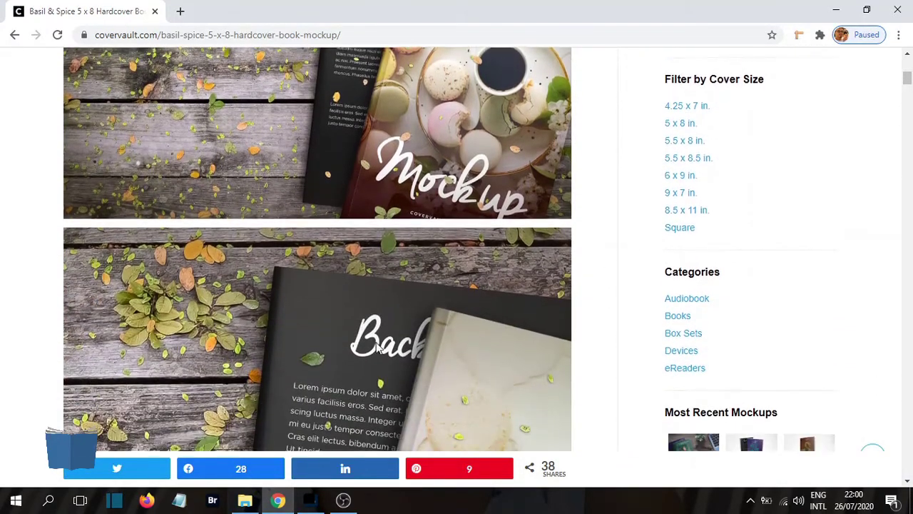
{"action": "scroll", "coordinate": [375, 335], "scroll_direction": "down", "scroll_amount": 8}
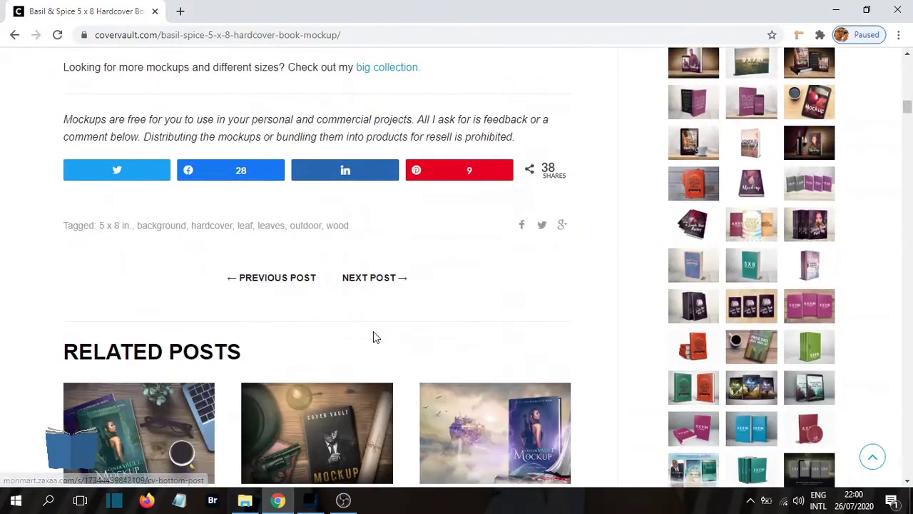
{"action": "scroll", "coordinate": [374, 331], "scroll_direction": "up", "scroll_amount": 2}
{"action": "scroll", "coordinate": [373, 331], "scroll_direction": "up", "scroll_amount": 2}
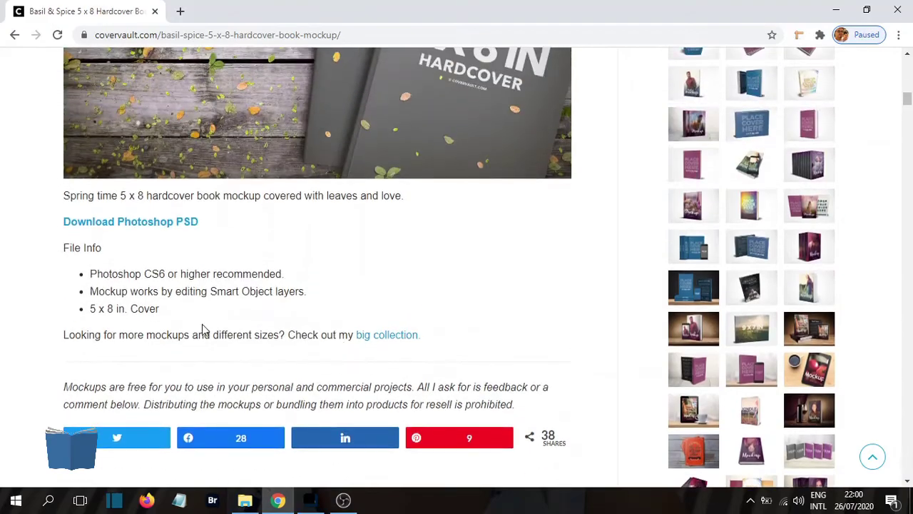
{"action": "left_click", "coordinate": [152, 229]}
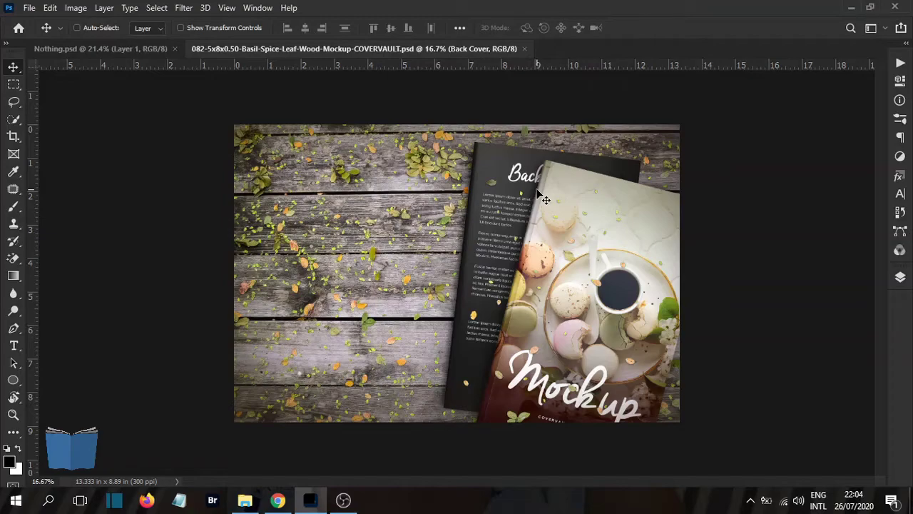
Step: Hide the Back Book layer, shift the Front Book group left, and return to Nothing.psd
{"action": "left_click", "coordinate": [900, 278]}
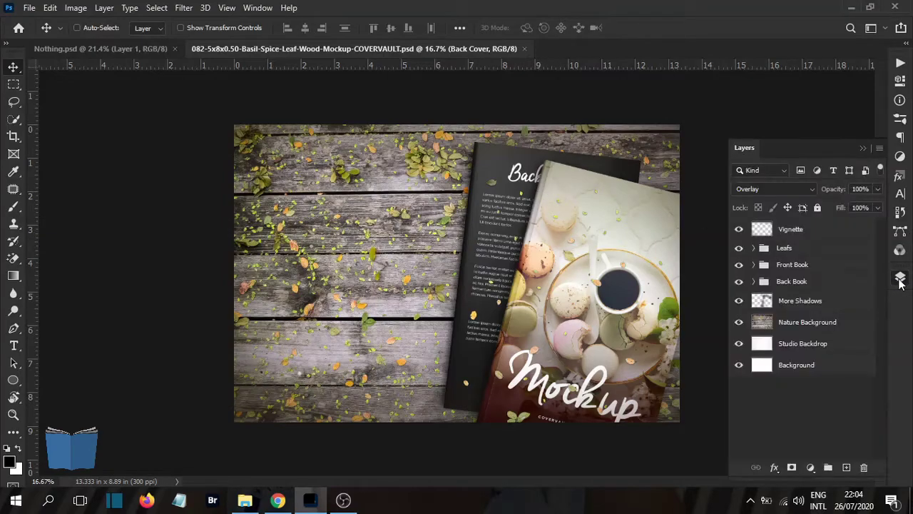
{"action": "left_click", "coordinate": [739, 281]}
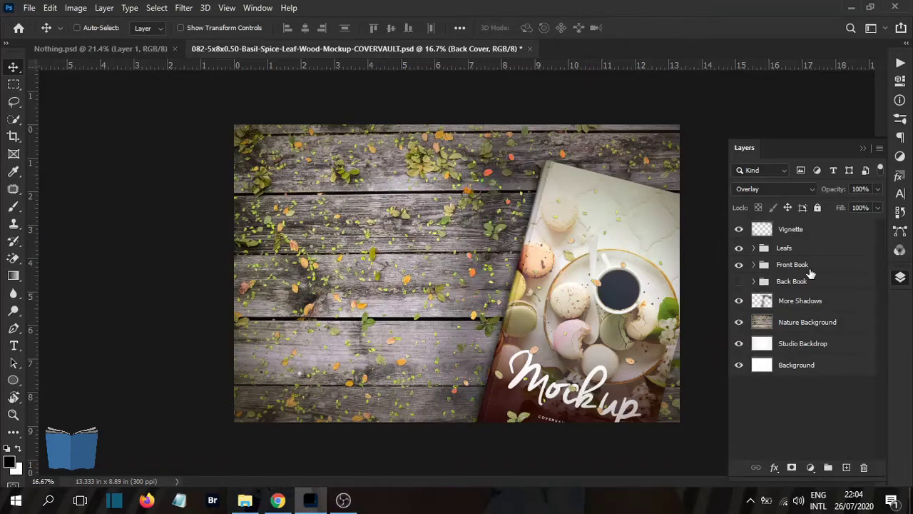
{"action": "left_click", "coordinate": [792, 267]}
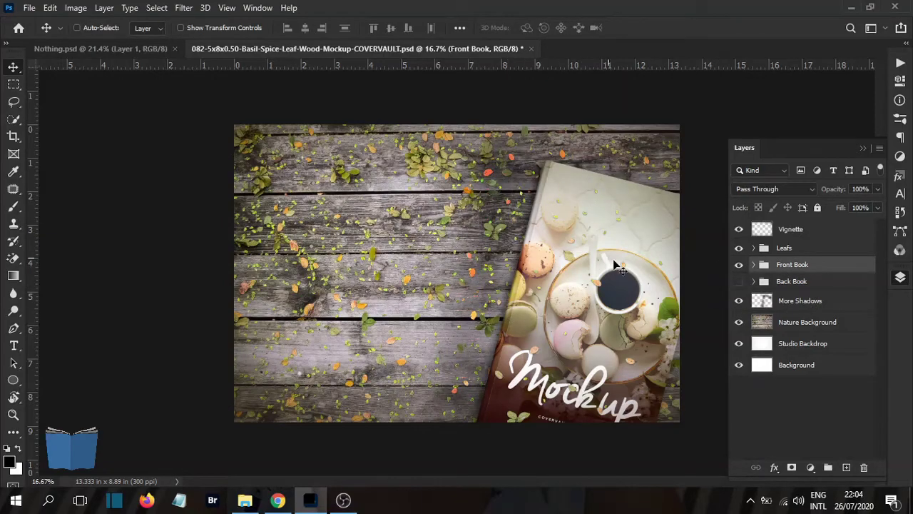
{"action": "left_click_drag", "start_coordinate": [622, 266], "coordinate": [573, 264]}
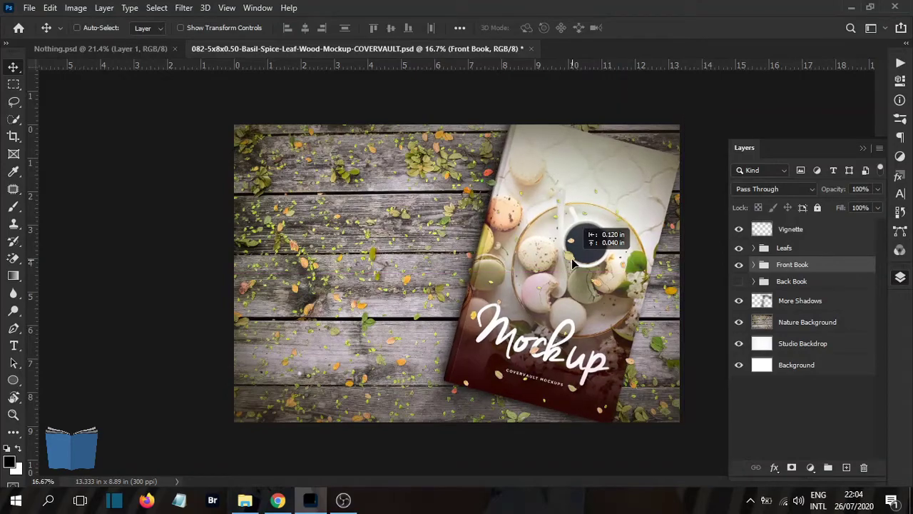
{"action": "left_click", "coordinate": [104, 48]}
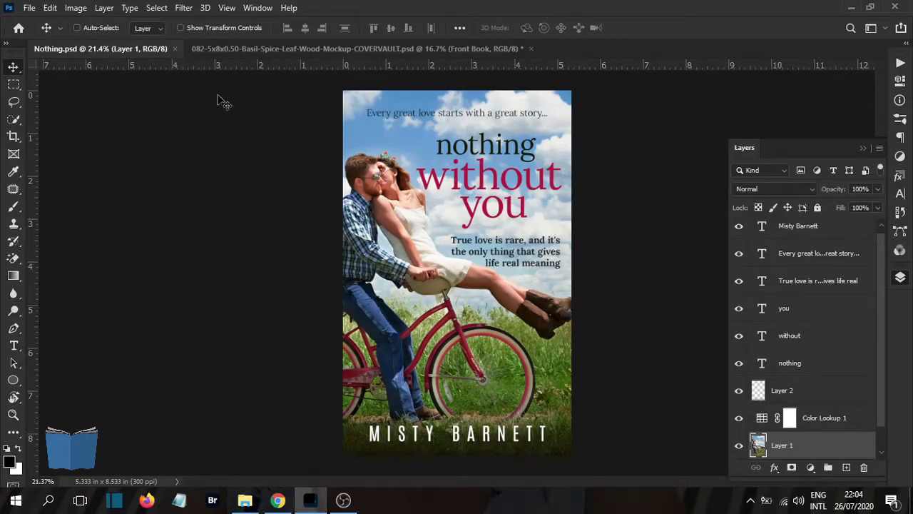
Step: Select all of Nothing.psd and Copy Merged the whole cover
{"action": "key", "text": "ctrl+a"}
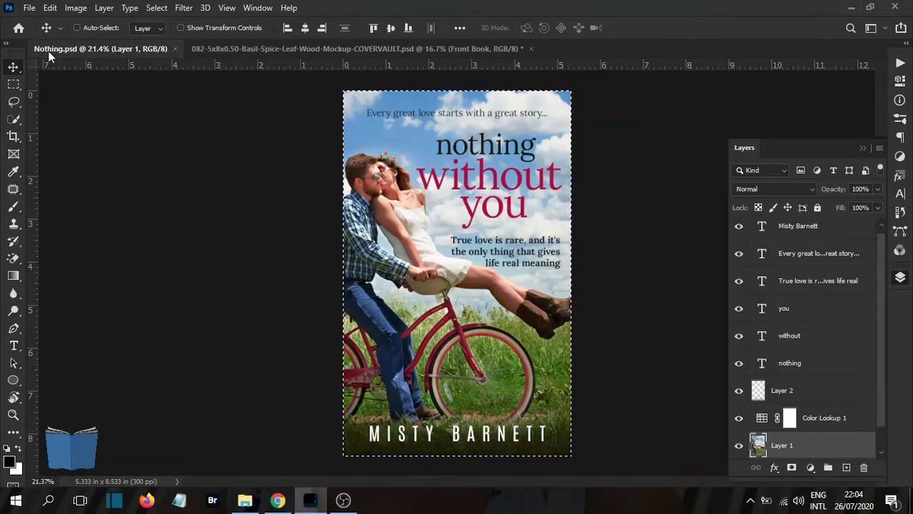
{"action": "left_click", "coordinate": [50, 9]}
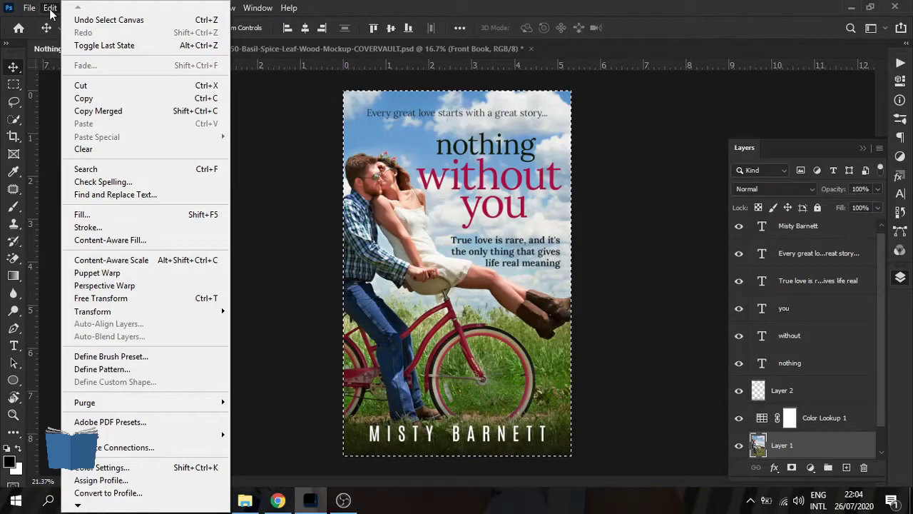
{"action": "left_click", "coordinate": [99, 112]}
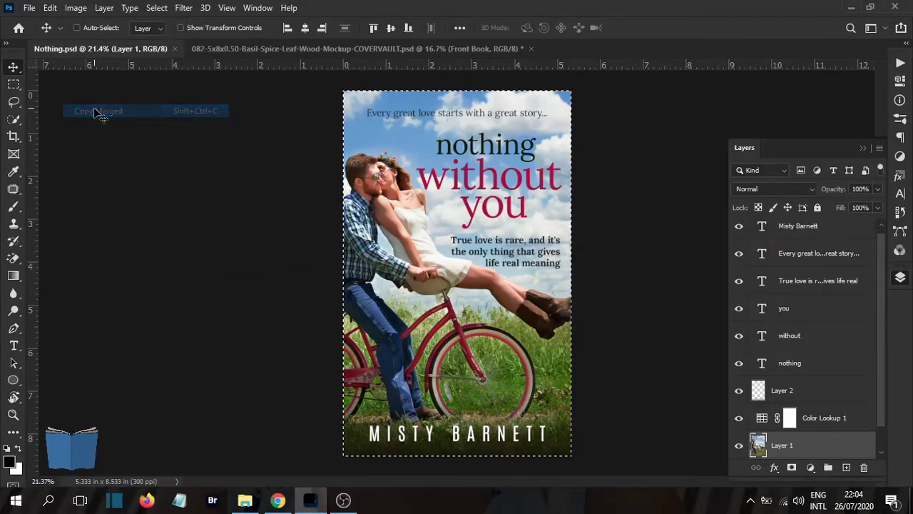
Step: In the book mockup, expand the Front Book group and select the Front Cover smart object
{"action": "left_click", "coordinate": [339, 51]}
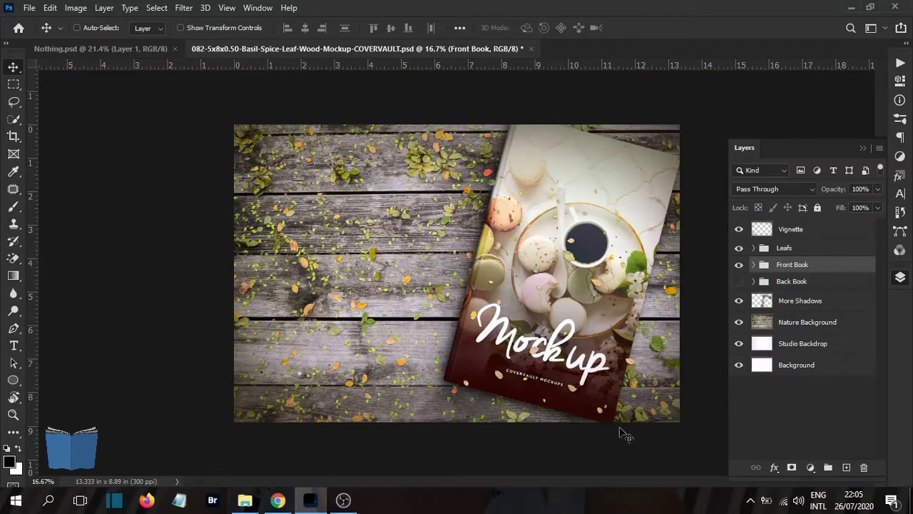
{"action": "left_click", "coordinate": [754, 265]}
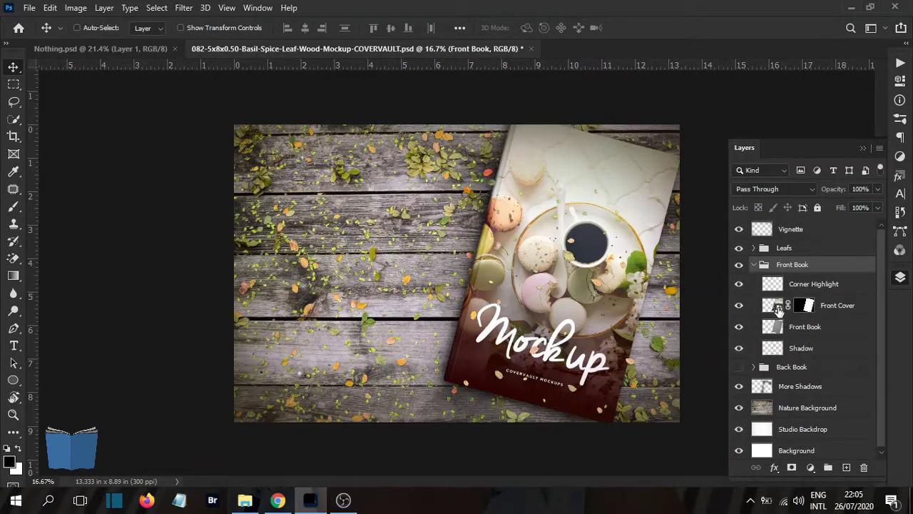
{"action": "left_click", "coordinate": [864, 311]}
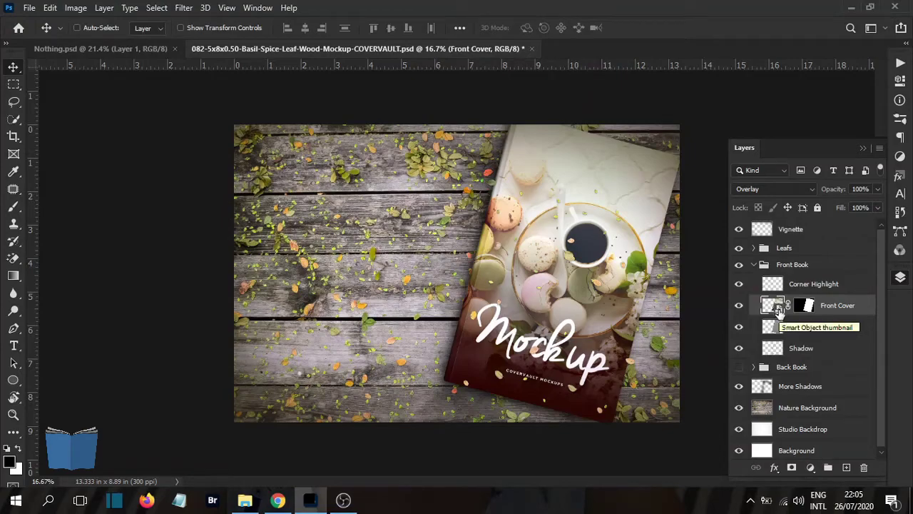
Step: Open the Front Cover smart object and paste the romance cover into it
{"action": "double_click", "coordinate": [774, 306]}
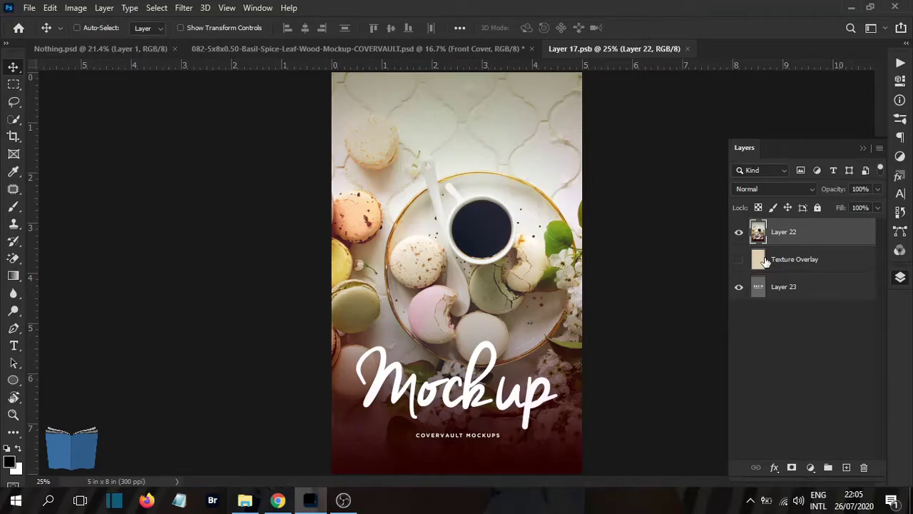
{"action": "key", "text": "ctrl+v"}
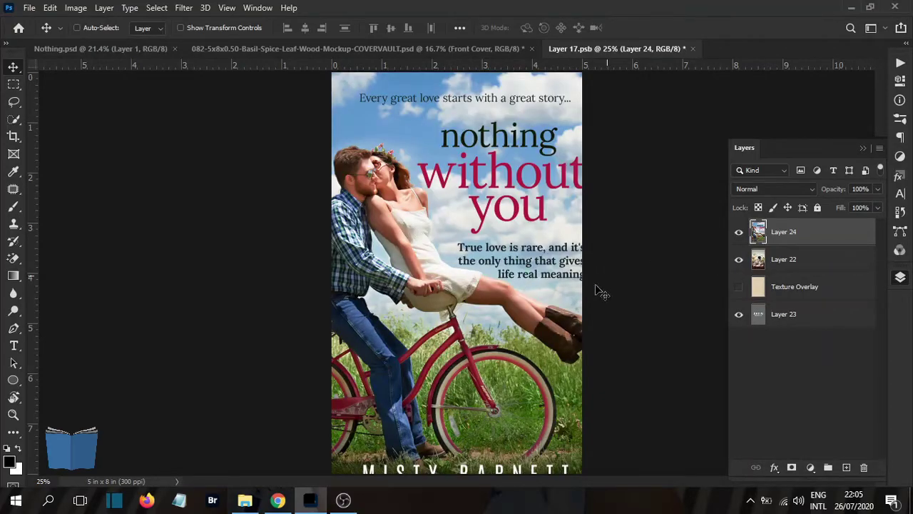
{"action": "scroll", "coordinate": [558, 320], "scroll_direction": "down", "scroll_amount": 2}
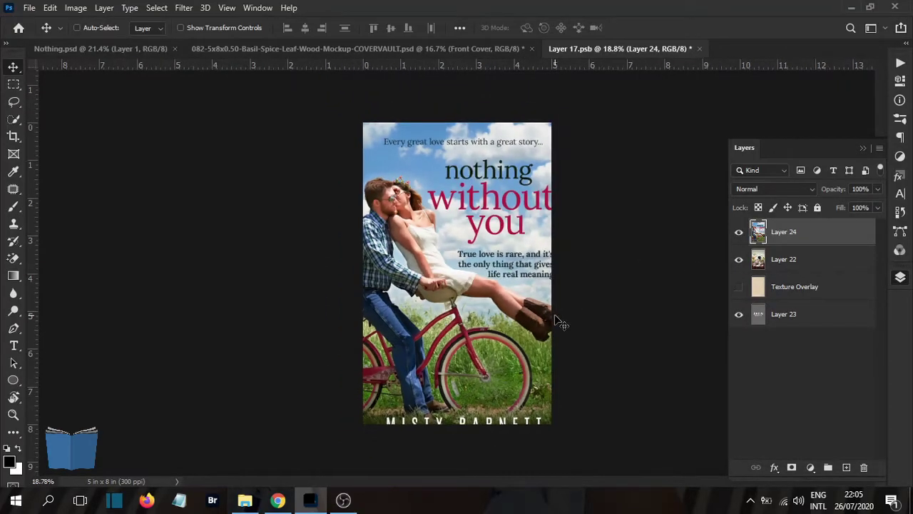
Step: Scale the pasted cover down to about 94% so it fits the page, and commit
{"action": "key", "text": "ctrl+t"}
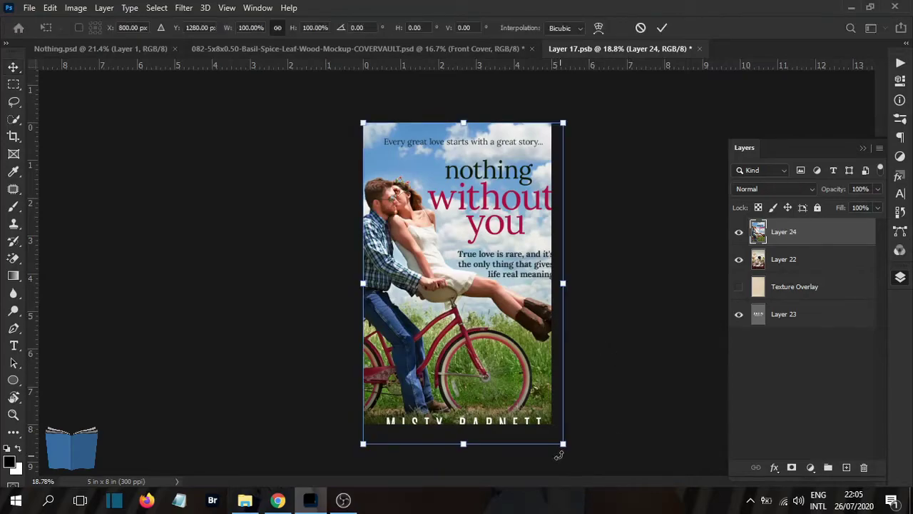
{"action": "left_click_drag", "start_coordinate": [561, 444], "coordinate": [557, 423]}
{"action": "scroll", "coordinate": [573, 429], "scroll_direction": "up", "scroll_amount": 3}
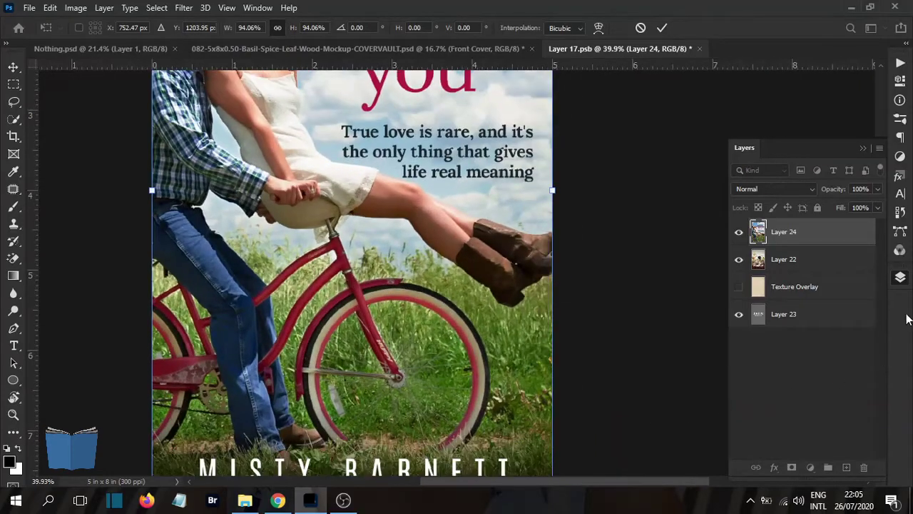
{"action": "left_click", "coordinate": [900, 279]}
{"action": "scroll", "coordinate": [575, 388], "scroll_direction": "down", "scroll_amount": 3}
{"action": "scroll", "coordinate": [550, 375], "scroll_direction": "up", "scroll_amount": 5}
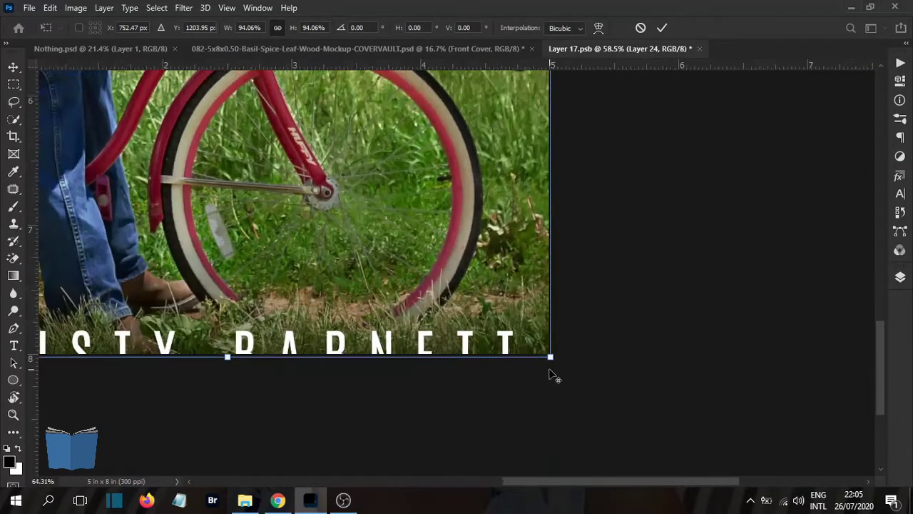
{"action": "scroll", "coordinate": [551, 356], "scroll_direction": "up", "scroll_amount": 2}
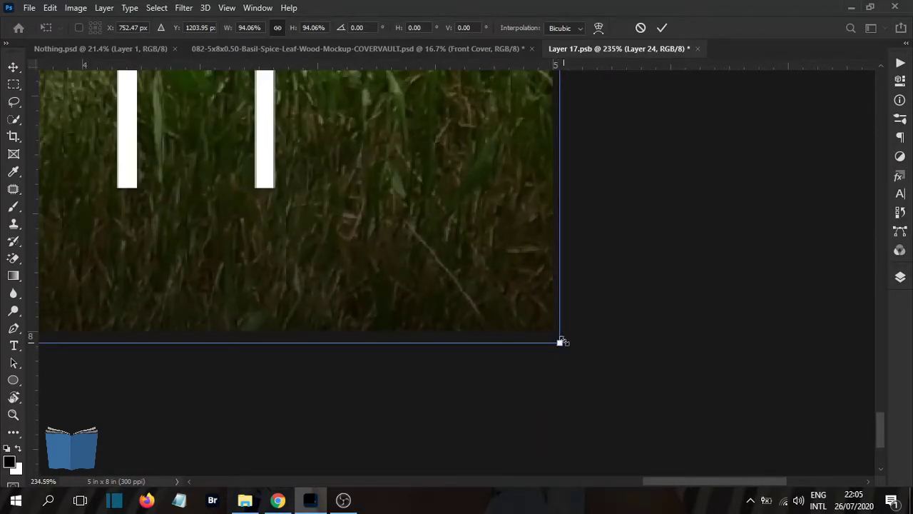
{"action": "left_click_drag", "start_coordinate": [562, 341], "coordinate": [554, 333]}
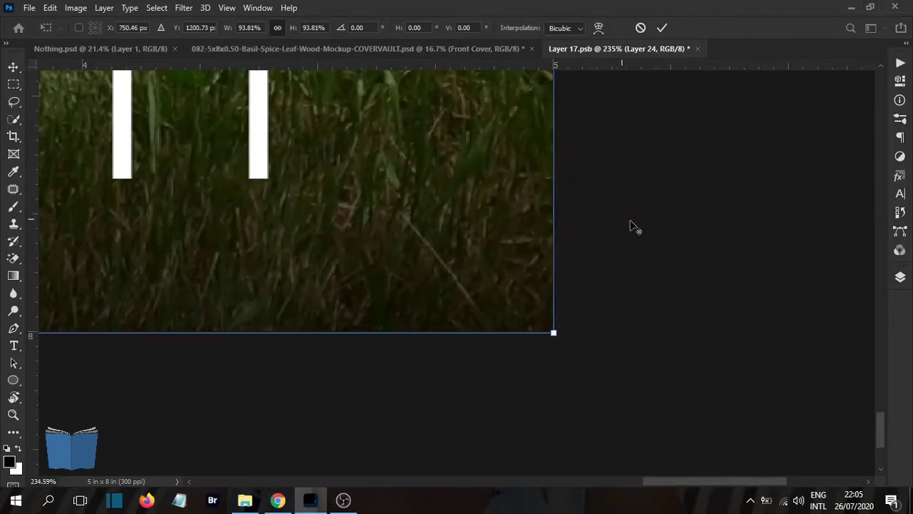
{"action": "scroll", "coordinate": [633, 235], "scroll_direction": "down", "scroll_amount": 7}
{"action": "left_click", "coordinate": [662, 28]}
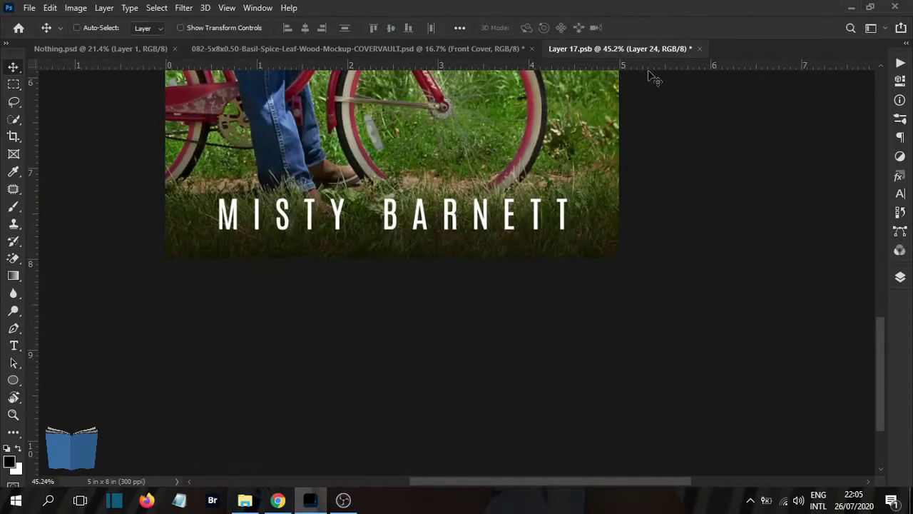
{"action": "scroll", "coordinate": [618, 237], "scroll_direction": "down", "scroll_amount": 3}
{"action": "scroll", "coordinate": [539, 267], "scroll_direction": "up", "scroll_amount": 1}
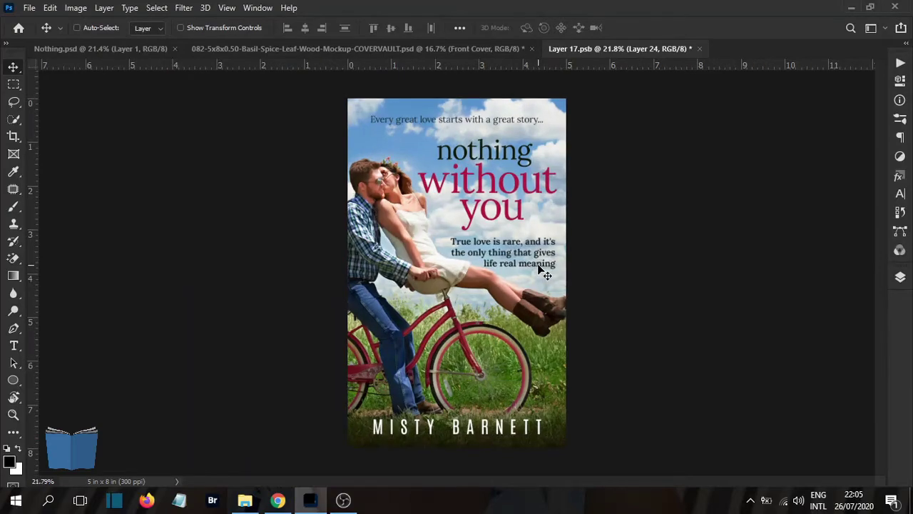
Step: Centre the cover on the canvas, deselect, and save the Layer 17.psb contents
{"action": "key", "text": "ctrl+a"}
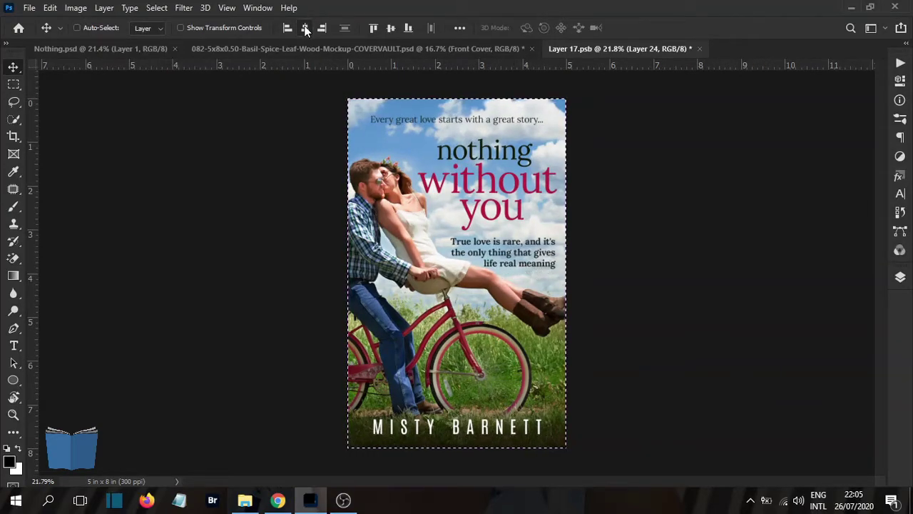
{"action": "key", "text": "ctrl+d"}
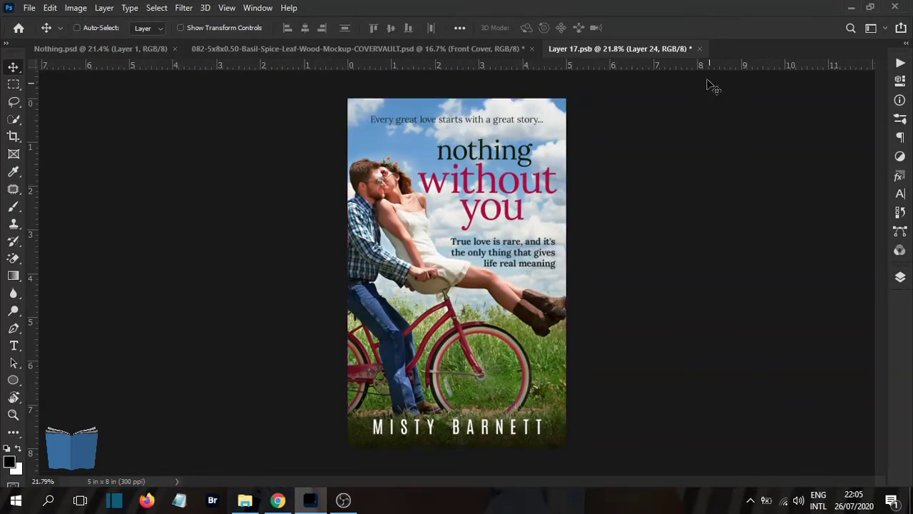
{"action": "key", "text": "ctrl+s"}
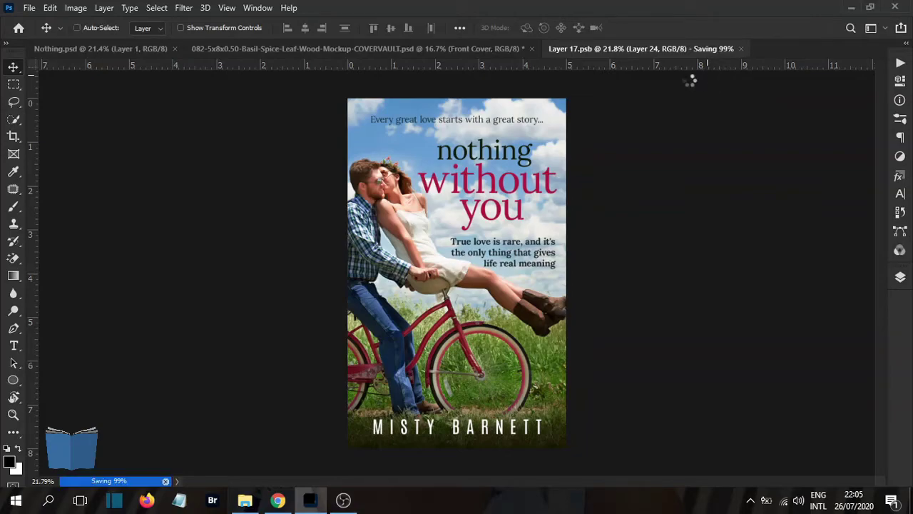
Step: Back in the mockup, collapse the Front Book group and nudge the book slightly down
{"action": "left_click", "coordinate": [408, 49]}
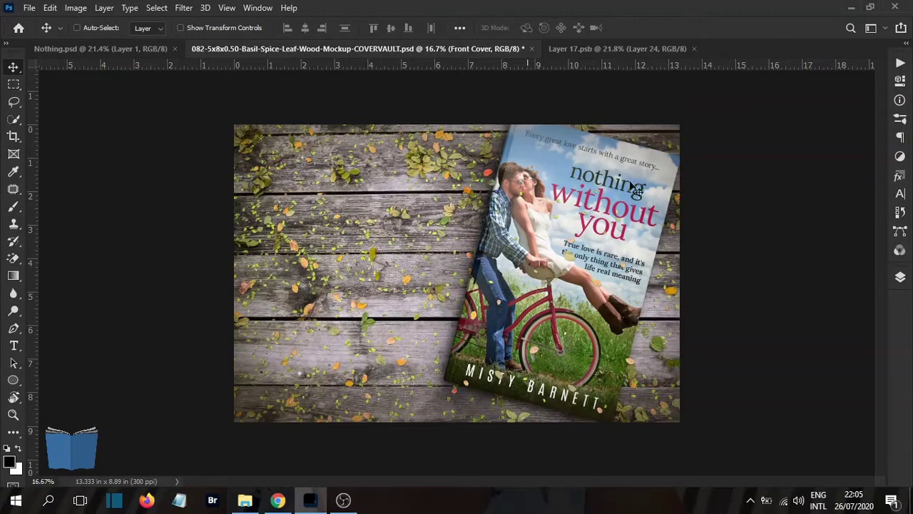
{"action": "left_click", "coordinate": [900, 276]}
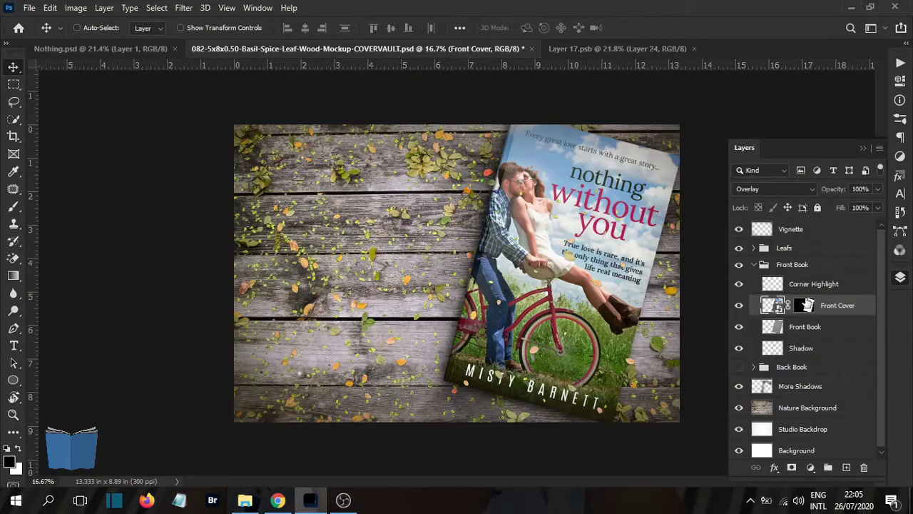
{"action": "left_click", "coordinate": [755, 265]}
{"action": "left_click_drag", "start_coordinate": [562, 217], "coordinate": [511, 439]}
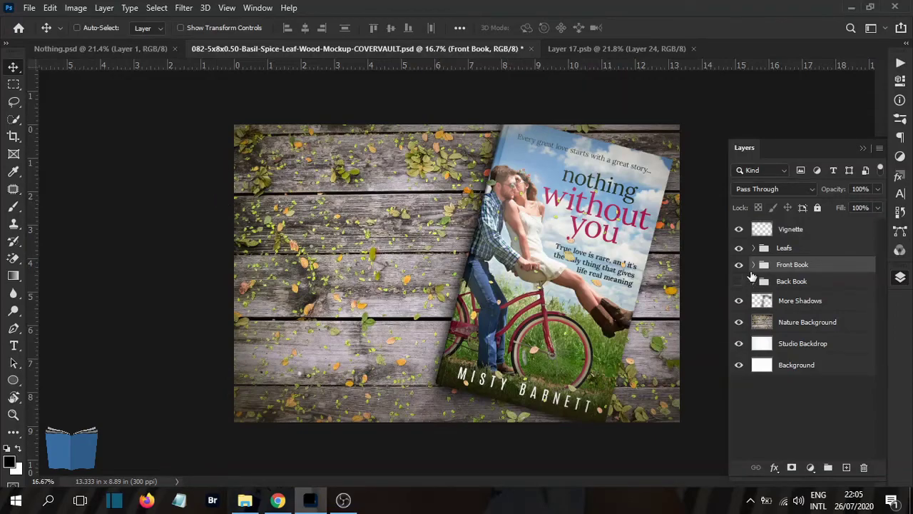
Step: Paste the cover above the Leafs layer, scale it to 86% and place it left
{"action": "left_click", "coordinate": [796, 250]}
{"action": "key", "text": "ctrl+v"}
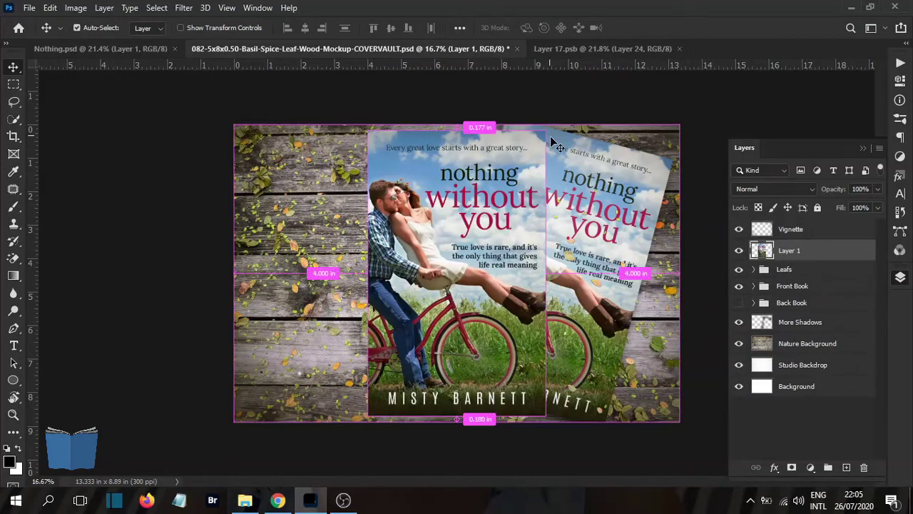
{"action": "key", "text": "ctrl+t"}
{"action": "left_click_drag", "start_coordinate": [546, 131], "coordinate": [533, 150]}
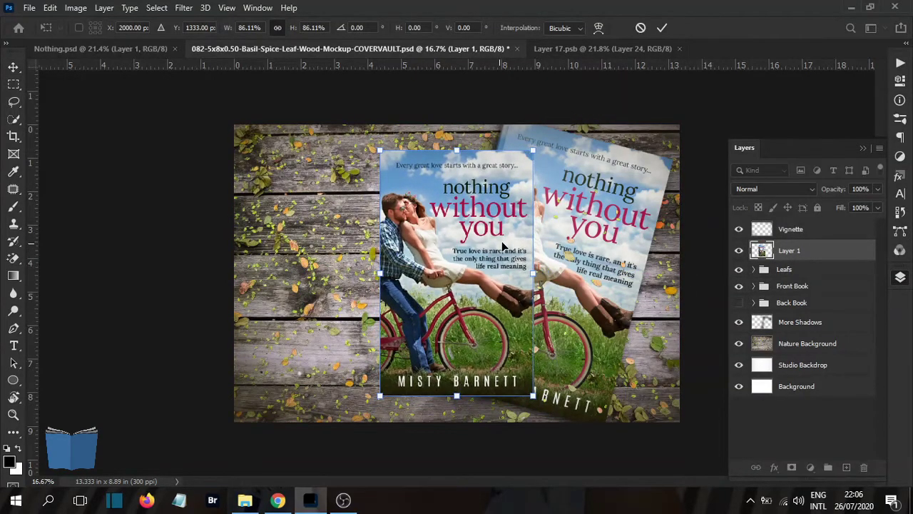
{"action": "left_click_drag", "start_coordinate": [502, 241], "coordinate": [356, 238]}
{"action": "left_click", "coordinate": [662, 27]}
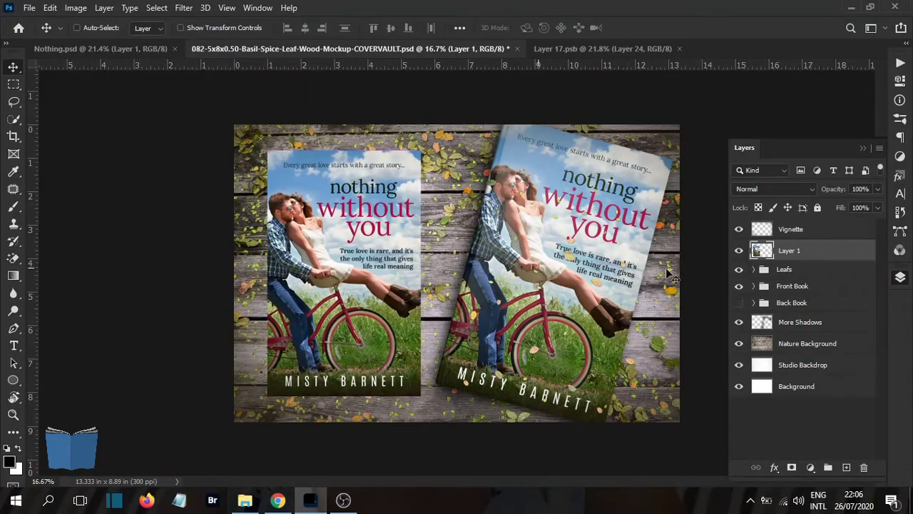
Step: Enable a Drop Shadow on Layer 1 with black (000000) as its colour
{"action": "double_click", "coordinate": [838, 255]}
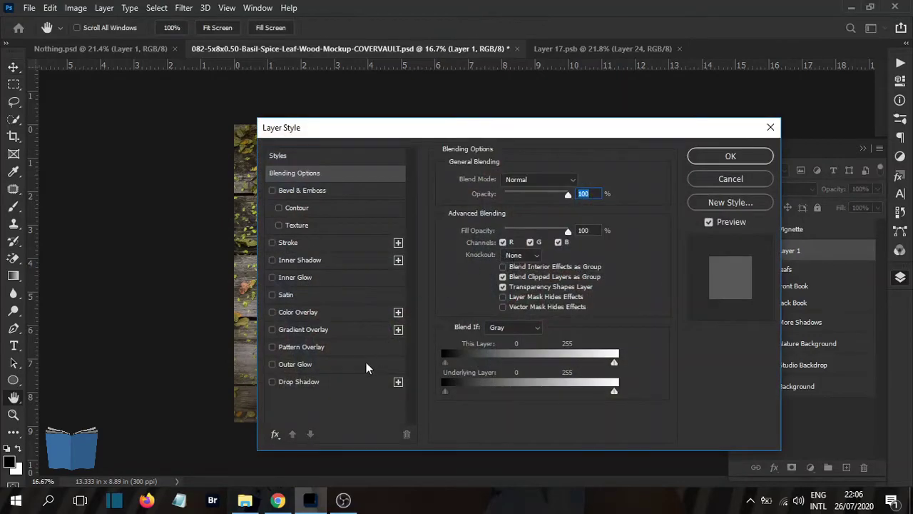
{"action": "left_click", "coordinate": [321, 381]}
{"action": "left_click_drag", "start_coordinate": [382, 134], "coordinate": [553, 117]}
{"action": "left_click", "coordinate": [752, 164]}
{"action": "type", "text": "000000"}
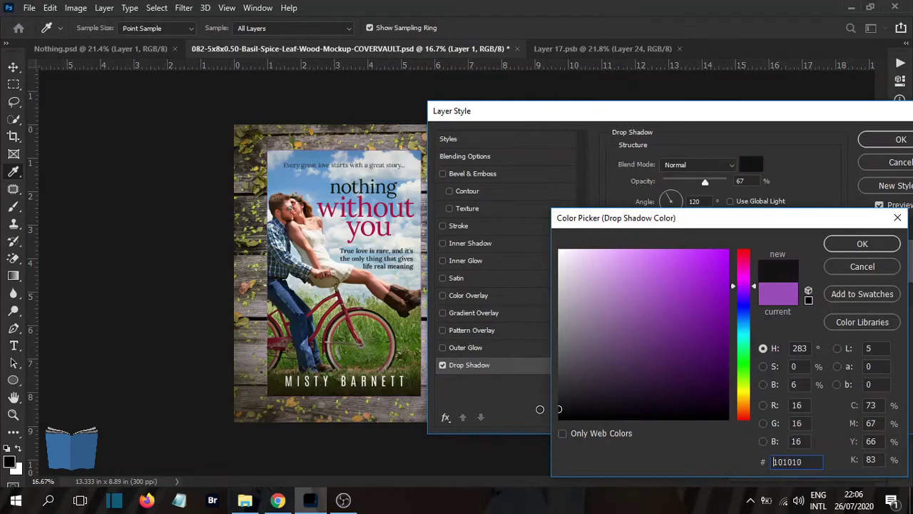
{"action": "left_click", "coordinate": [862, 244]}
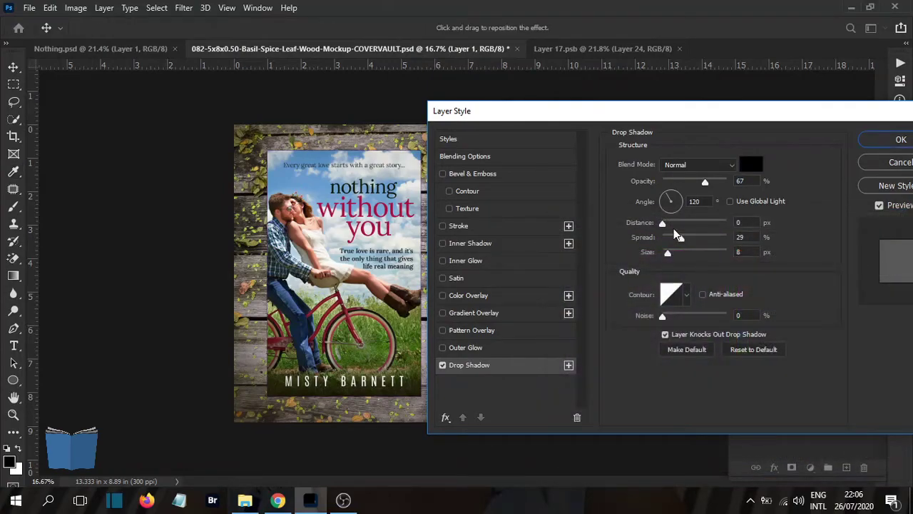
Step: Set the shadow to 27% opacity, 11 px distance, 39% spread, 73 px size and apply it
{"action": "left_click_drag", "start_coordinate": [667, 254], "coordinate": [698, 240]}
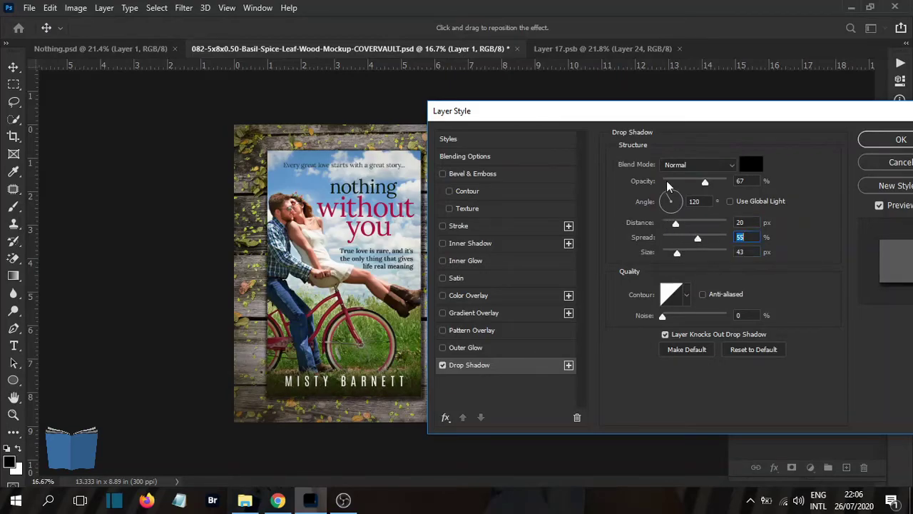
{"action": "left_click_drag", "start_coordinate": [618, 118], "coordinate": [662, 117]}
{"action": "left_click_drag", "start_coordinate": [720, 224], "coordinate": [706, 224]}
{"action": "left_click_drag", "start_coordinate": [747, 184], "coordinate": [722, 182]}
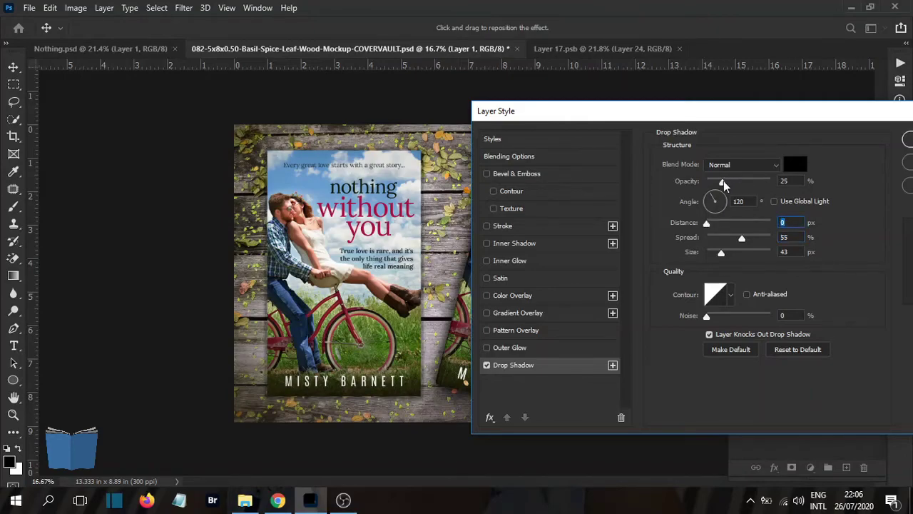
{"action": "left_click", "coordinate": [728, 254]}
{"action": "left_click_drag", "start_coordinate": [716, 225], "coordinate": [716, 229]}
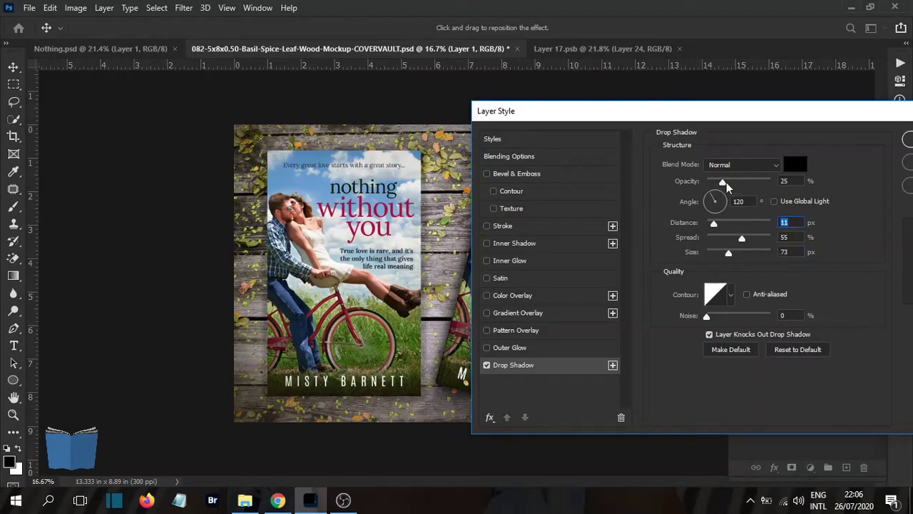
{"action": "left_click_drag", "start_coordinate": [723, 182], "coordinate": [725, 184]}
{"action": "left_click_drag", "start_coordinate": [742, 238], "coordinate": [730, 223]}
{"action": "left_click_drag", "start_coordinate": [757, 115], "coordinate": [533, 117]}
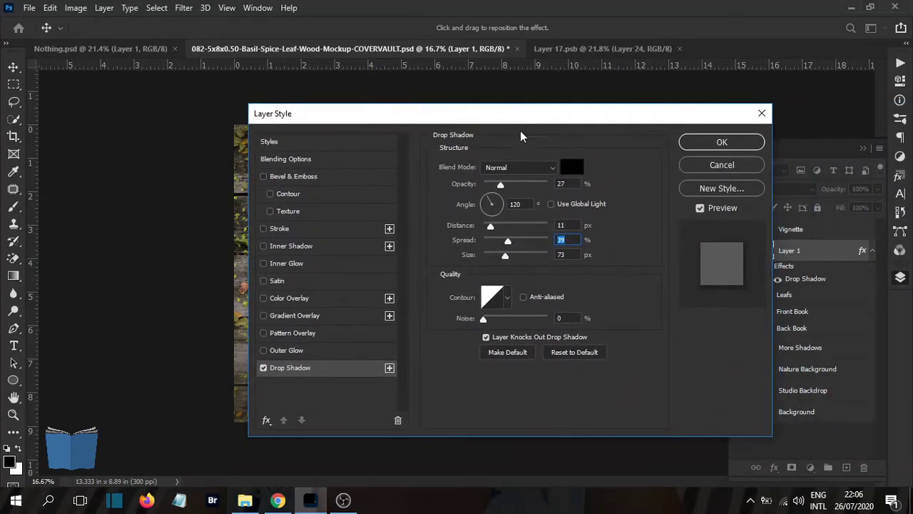
{"action": "left_click", "coordinate": [721, 142]}
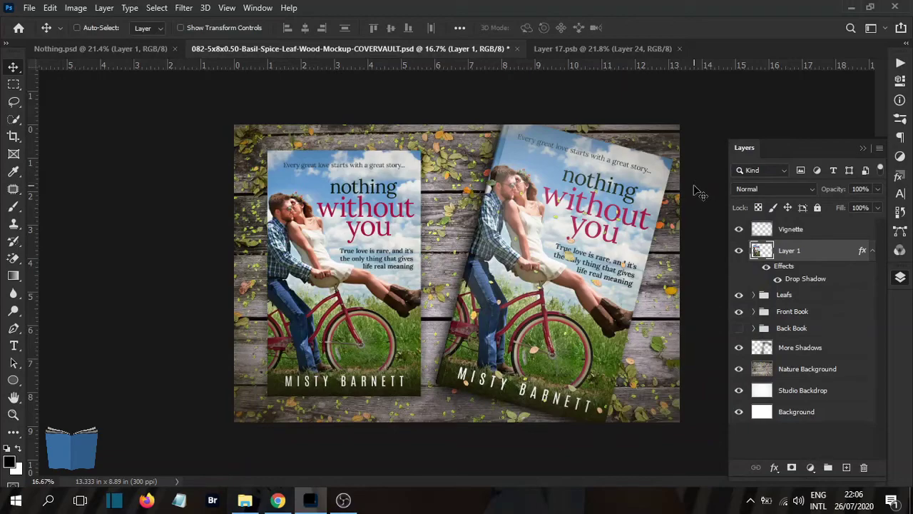
{"action": "left_click", "coordinate": [901, 277]}
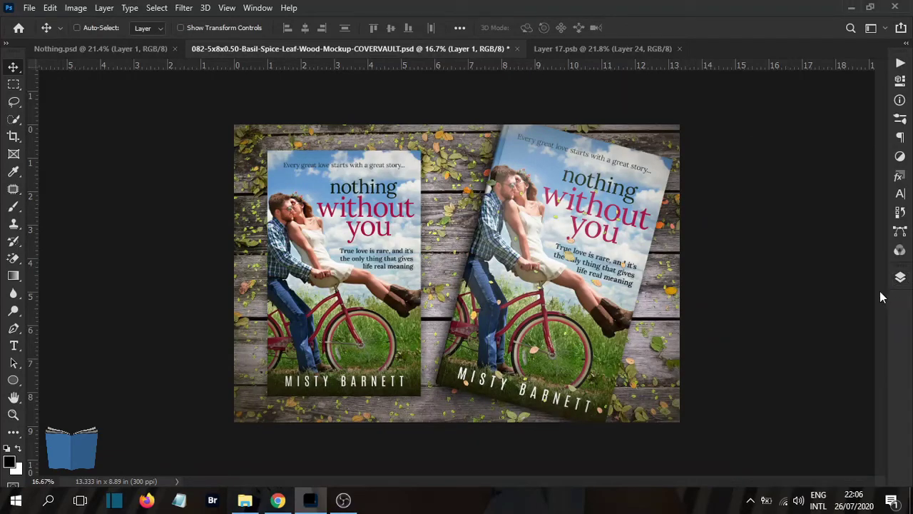